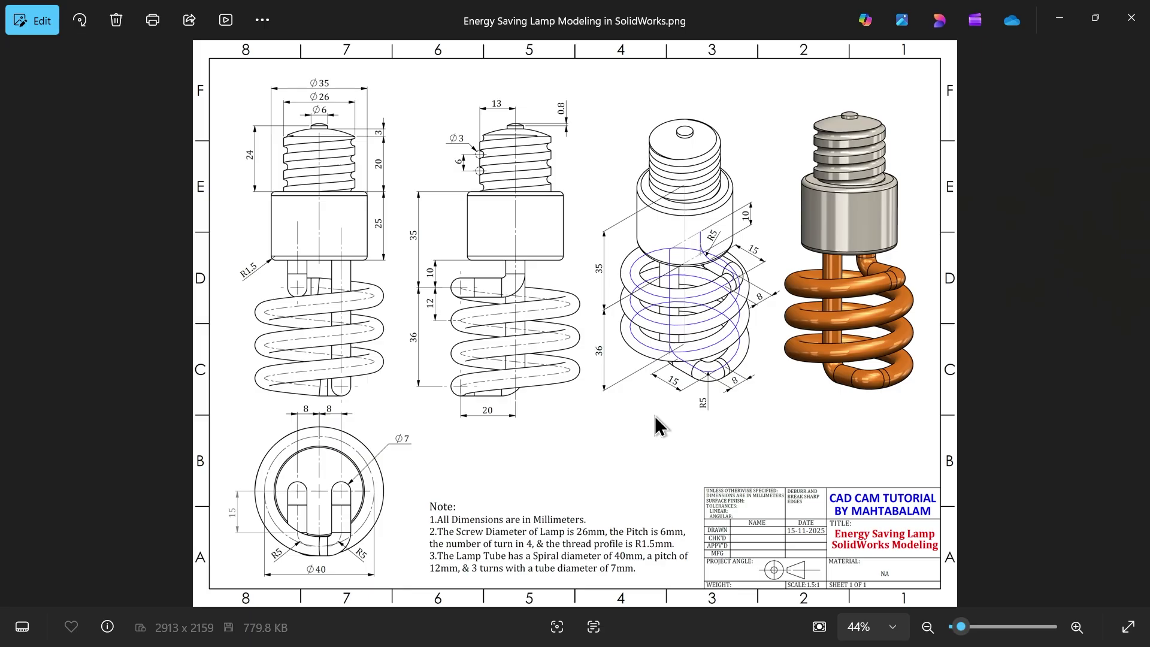
# Examine the lamp drawing's notes, spiral tube views and dimensions
pyautogui.scroll(1, 655, 418)
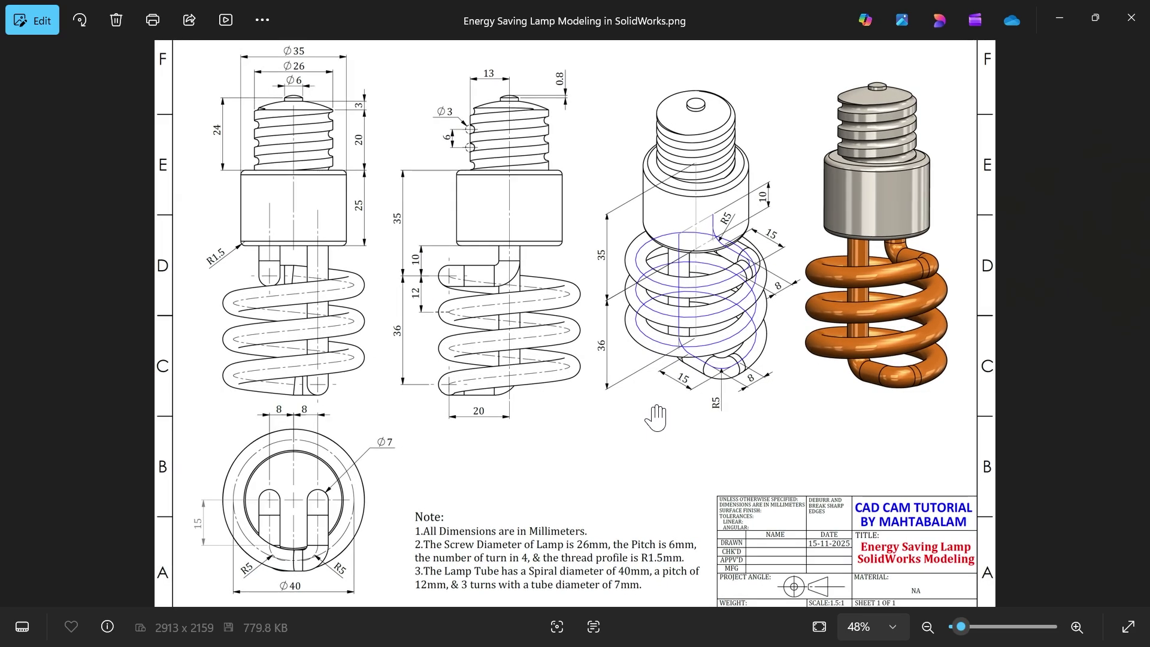
pyautogui.scroll(1, 655, 418)
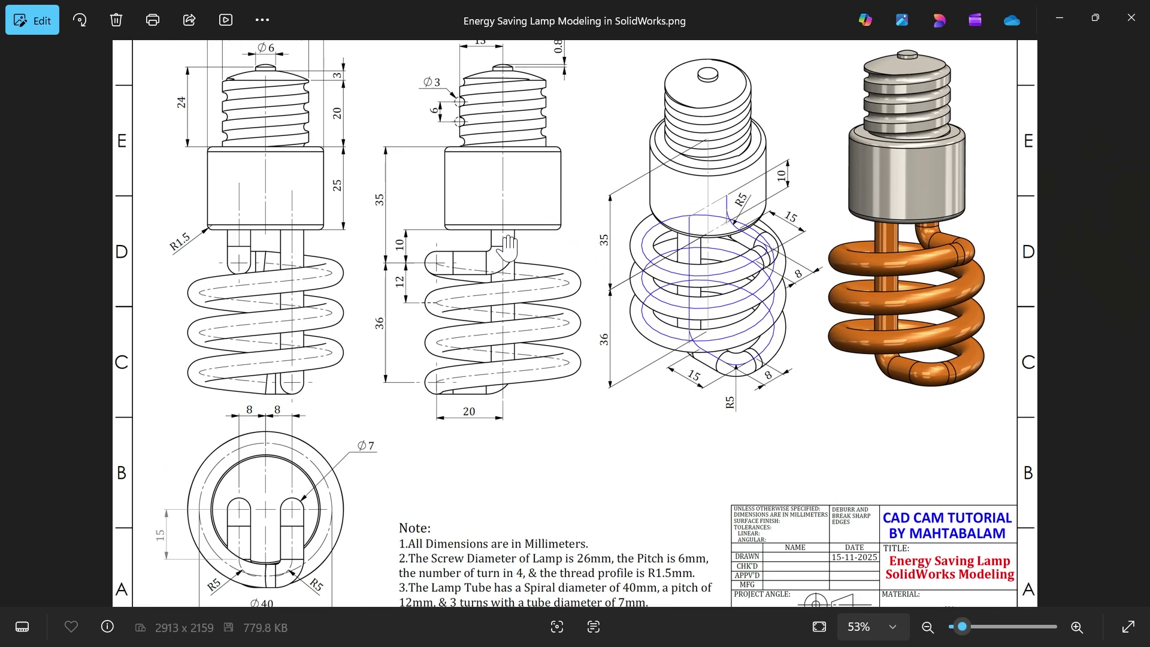
pyautogui.moveTo(335, 400); pyautogui.dragTo(371, 285)
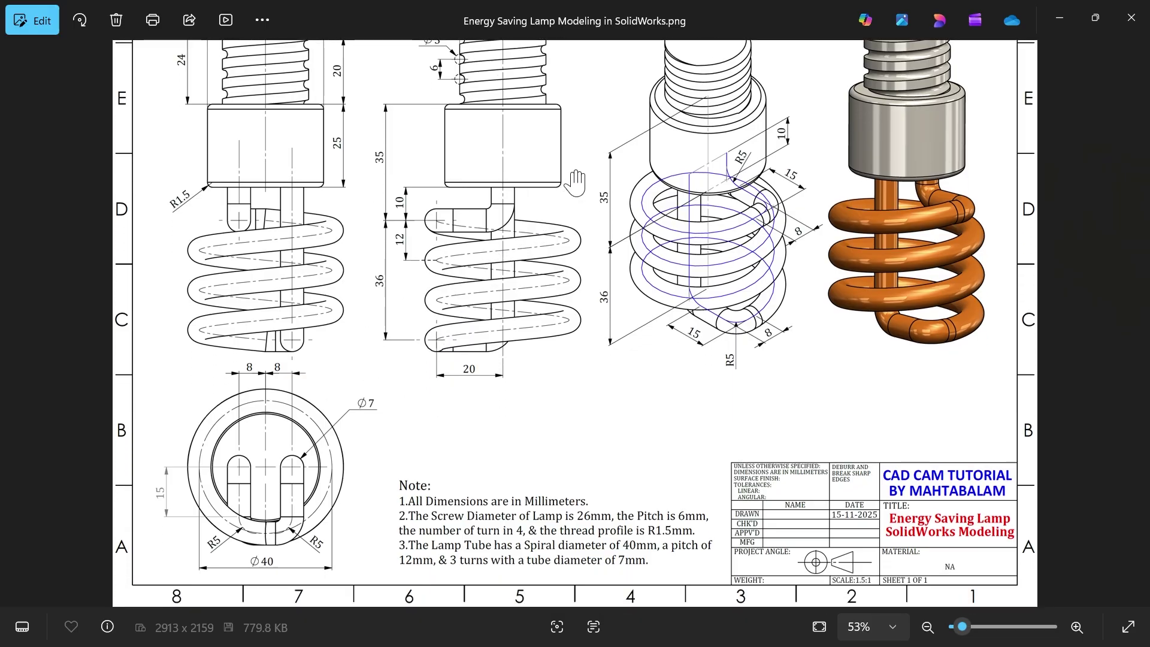
pyautogui.scroll(3, 610, 511)
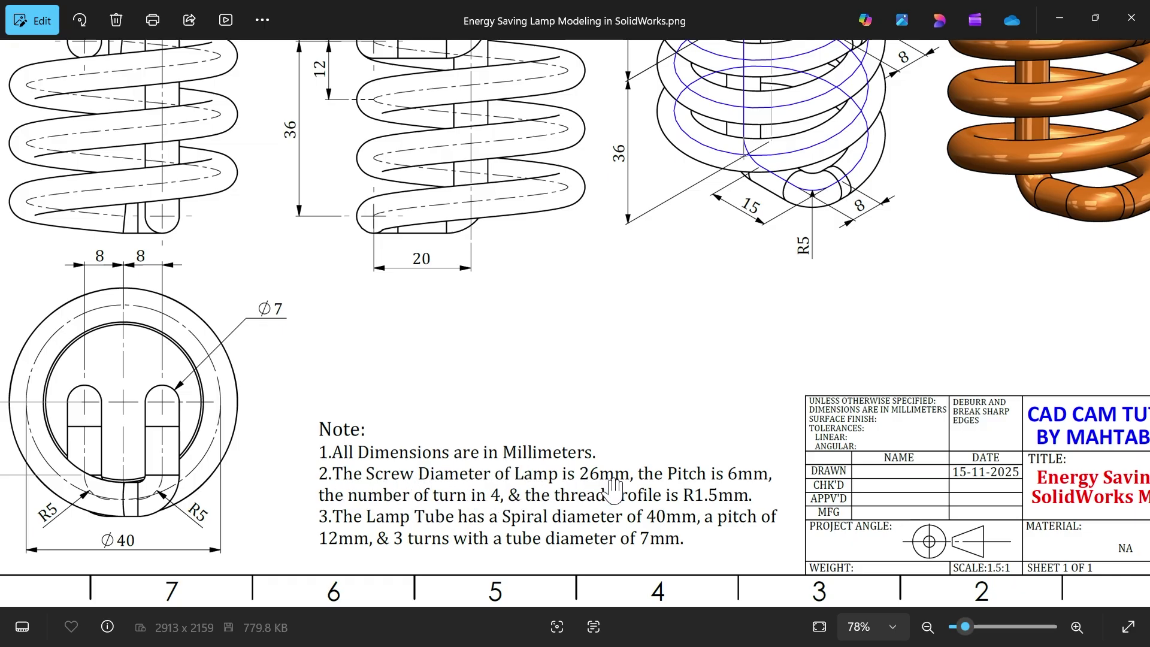
pyautogui.moveTo(526, 165); pyautogui.dragTo(572, 602)
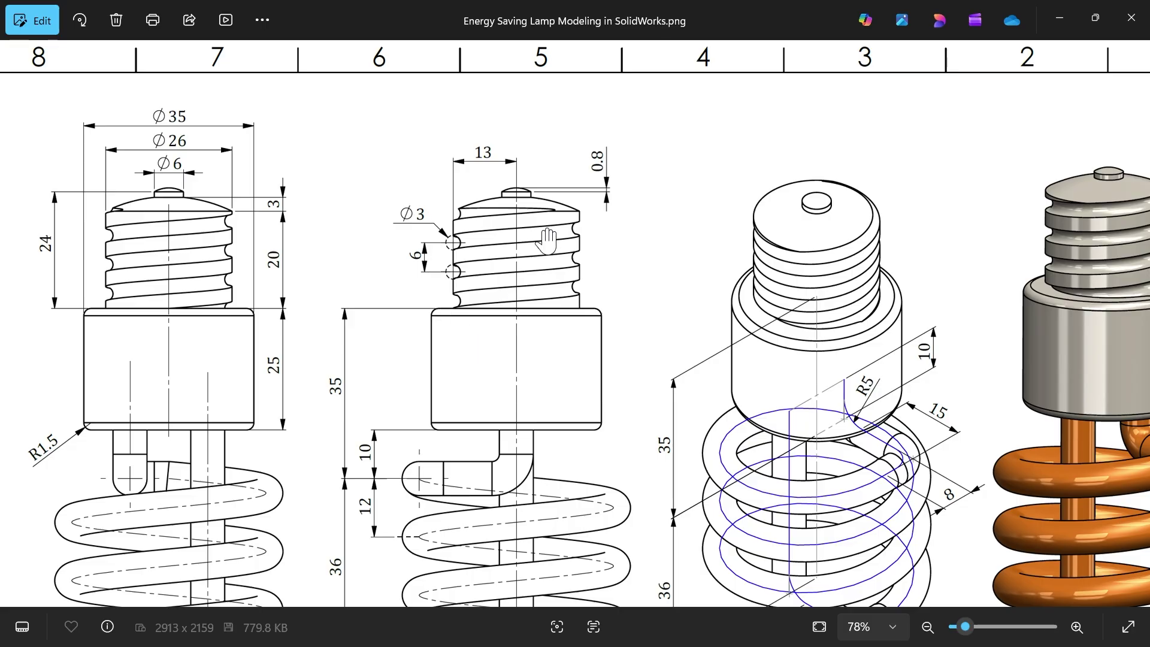
pyautogui.moveTo(566, 495); pyautogui.dragTo(555, 72)
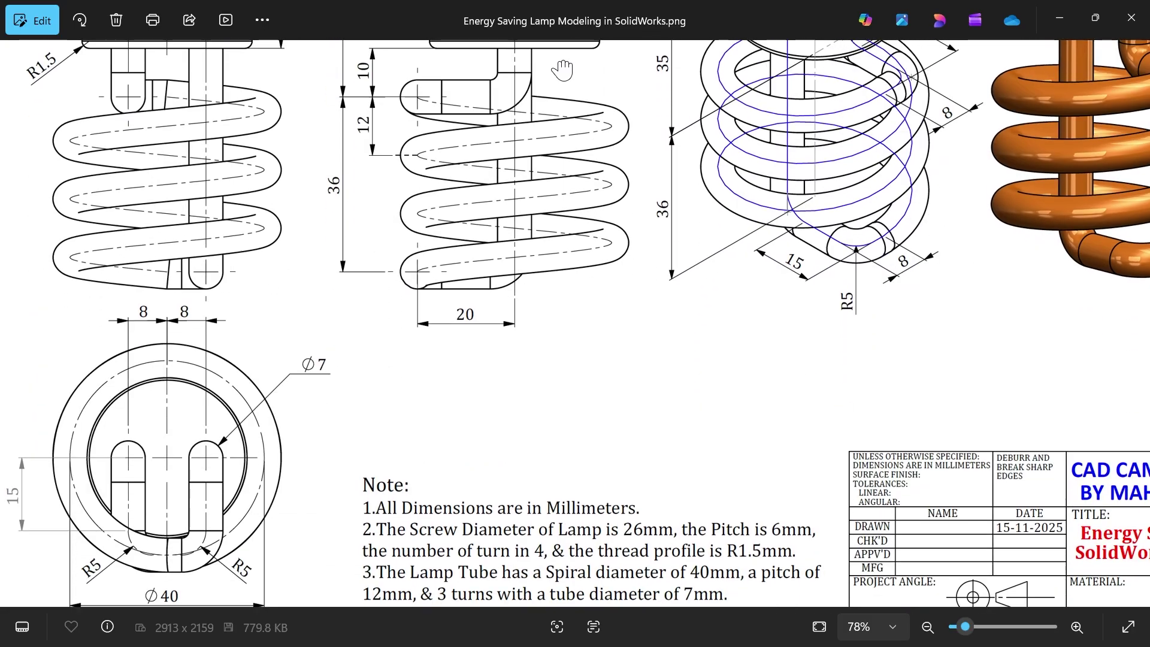
pyautogui.moveTo(556, 377); pyautogui.dragTo(539, 325)
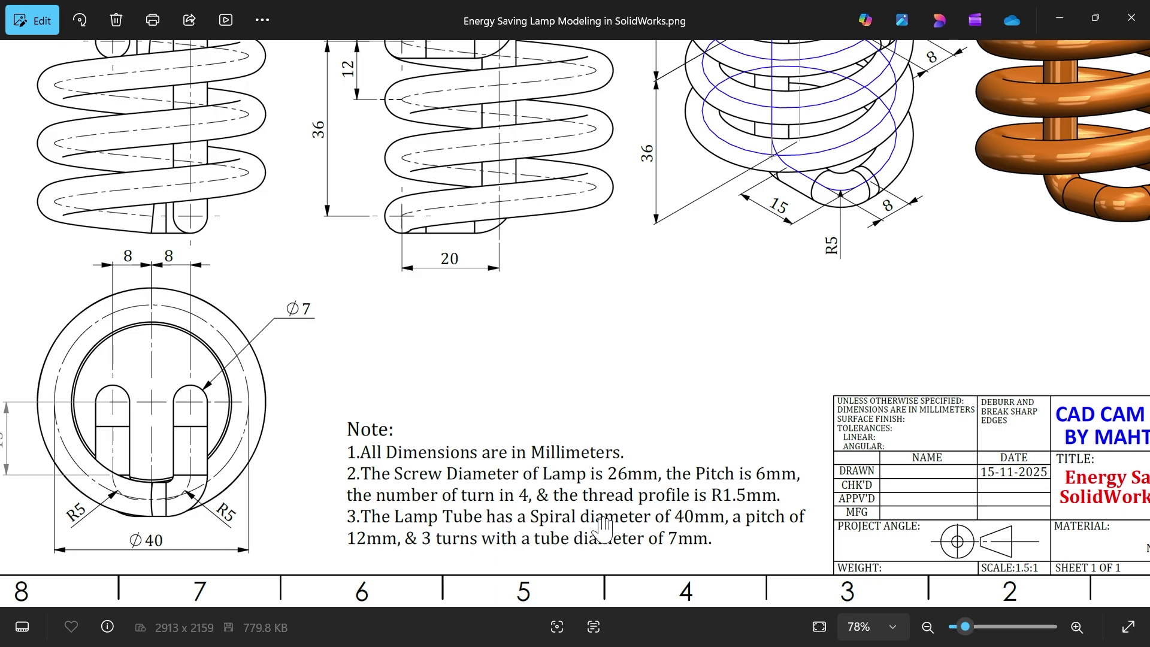
pyautogui.scroll(2, 773, 401)
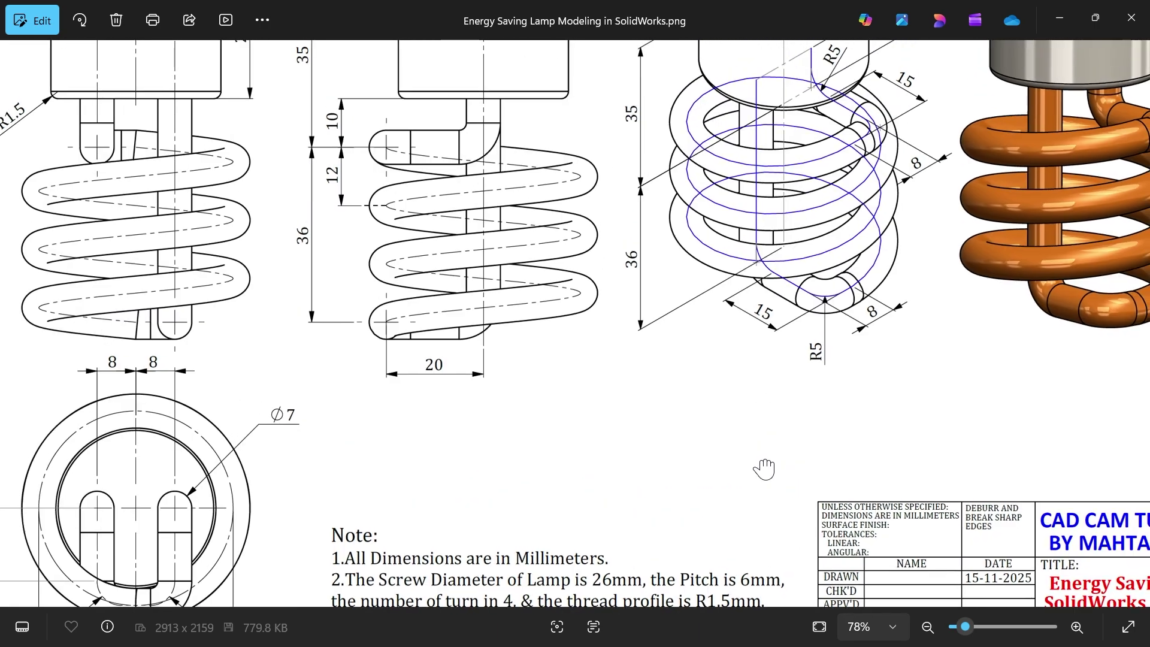
pyautogui.scroll(-2, 673, 380)
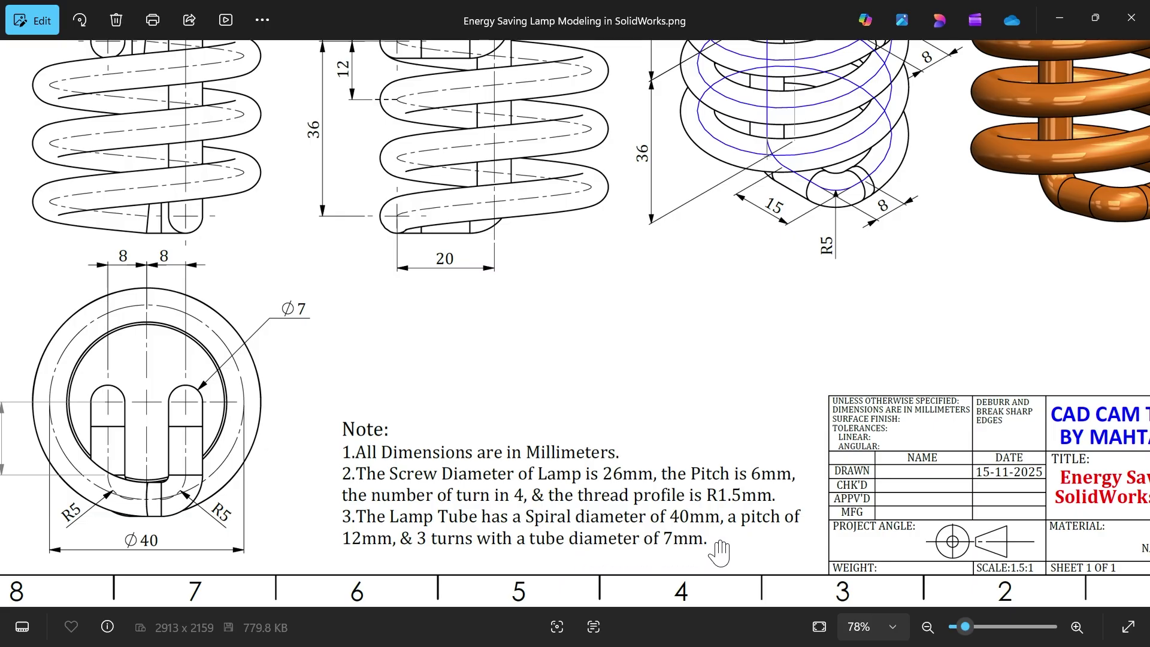
pyautogui.moveTo(727, 271); pyautogui.dragTo(743, 363)
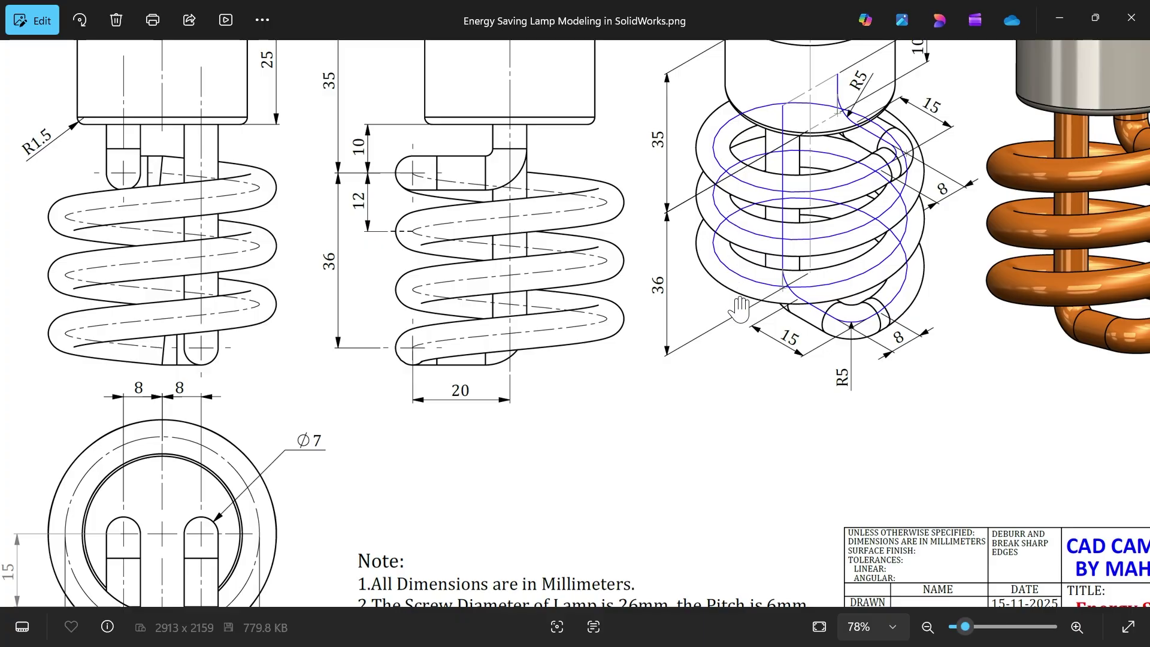
pyautogui.moveTo(695, 435); pyautogui.dragTo(711, 250)
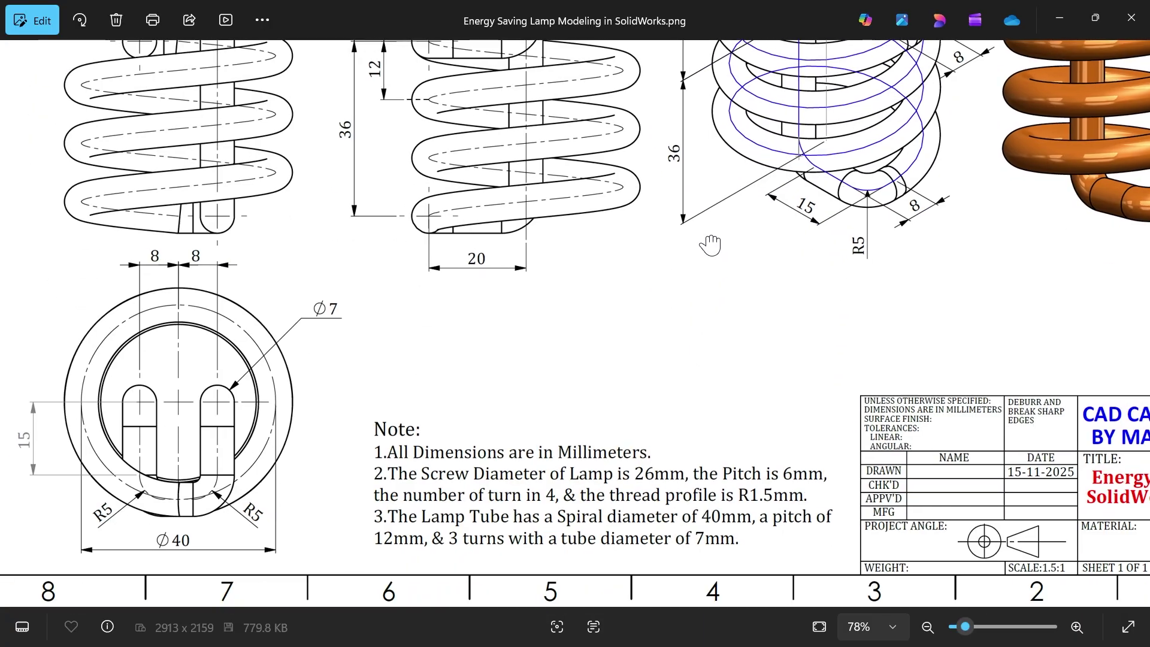
# Examine the front view's dimensions for the screw cap and cylindrical base
pyautogui.scroll(-2, 711, 246)
pyautogui.moveTo(712, 246)
pyautogui.mouseDown()
pyautogui.moveTo(706, 398)
pyautogui.moveTo(688, 363)
pyautogui.mouseUp()
pyautogui.moveTo(458, 257); pyautogui.dragTo(504, 435)
pyautogui.scroll(3, 219, 310)
pyautogui.scroll(1, 255, 309)
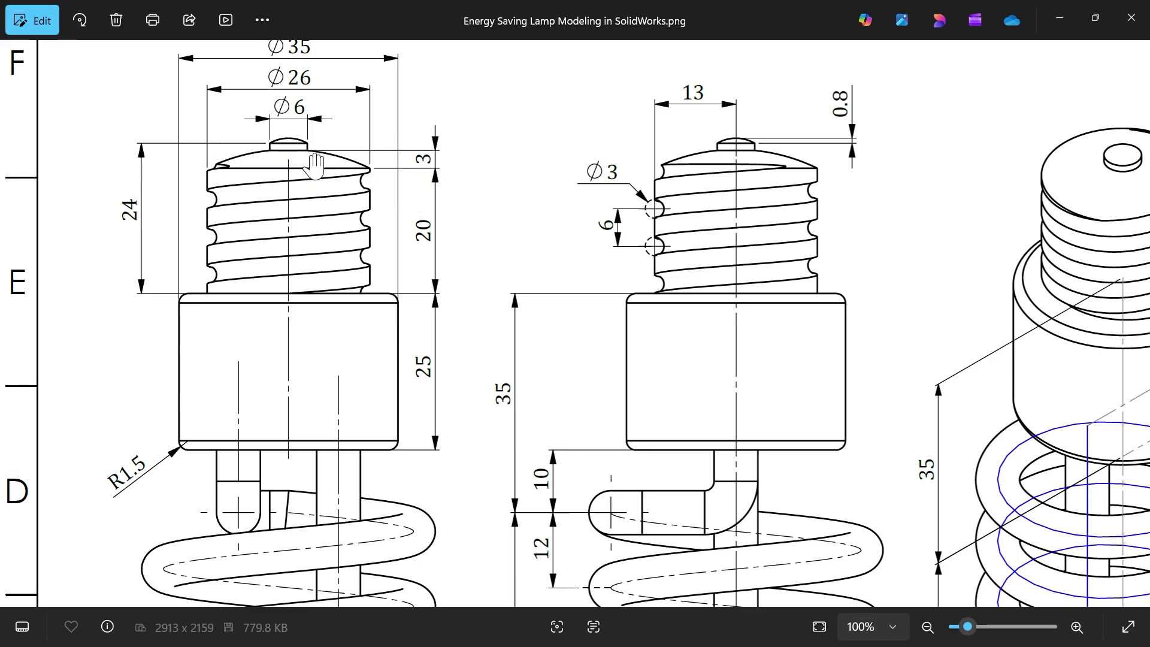
pyautogui.scroll(1, 303, 231)
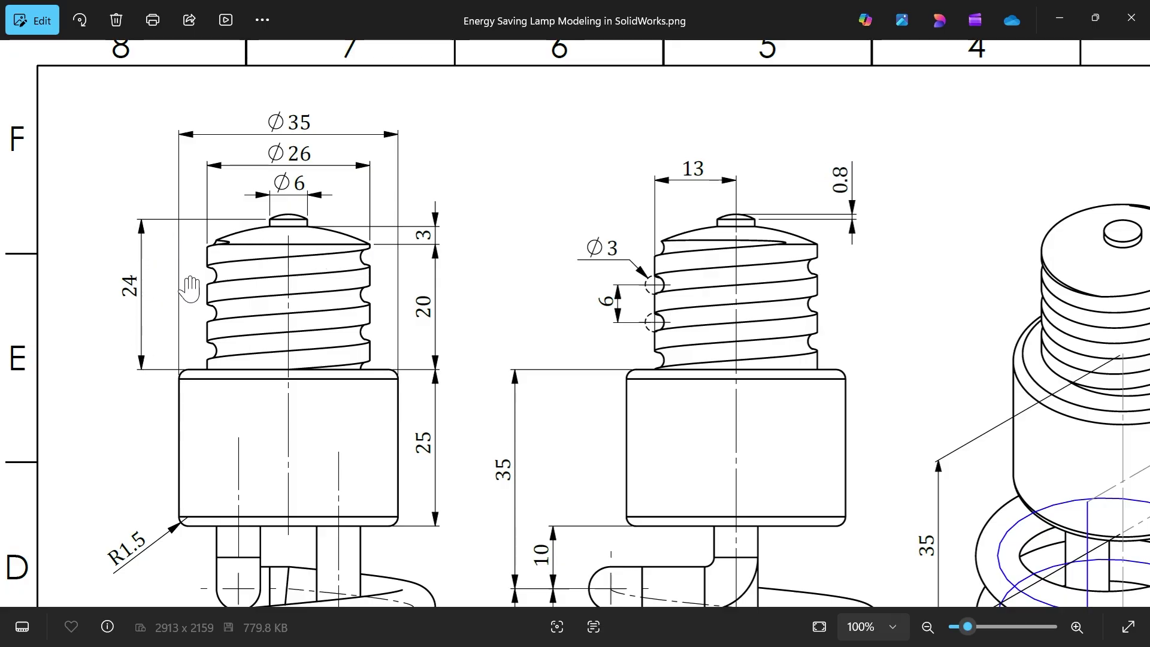
# Switch to SOLIDWORKS and start a new sketch on the Front Plane
pyautogui.click(1059, 18)
pyautogui.click(52, 294)
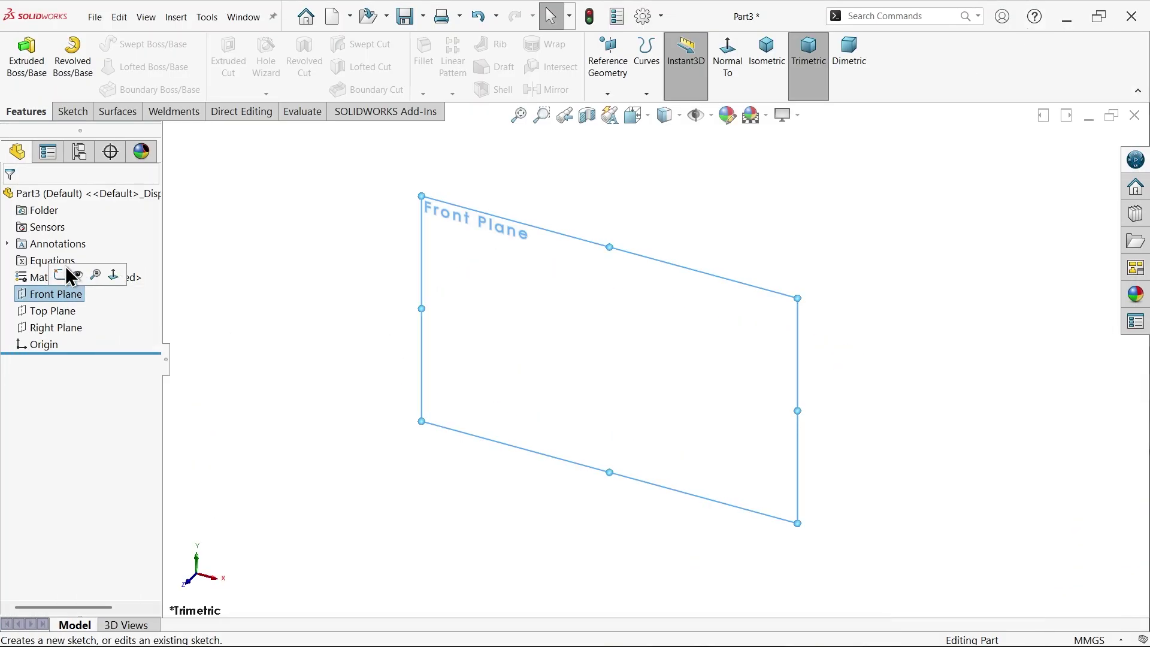
pyautogui.click(60, 275)
# Sketch a closed stepped half-profile from the origin with lines, about 84 mm tall and about 36 mm wide at the top
pyautogui.click(97, 44)
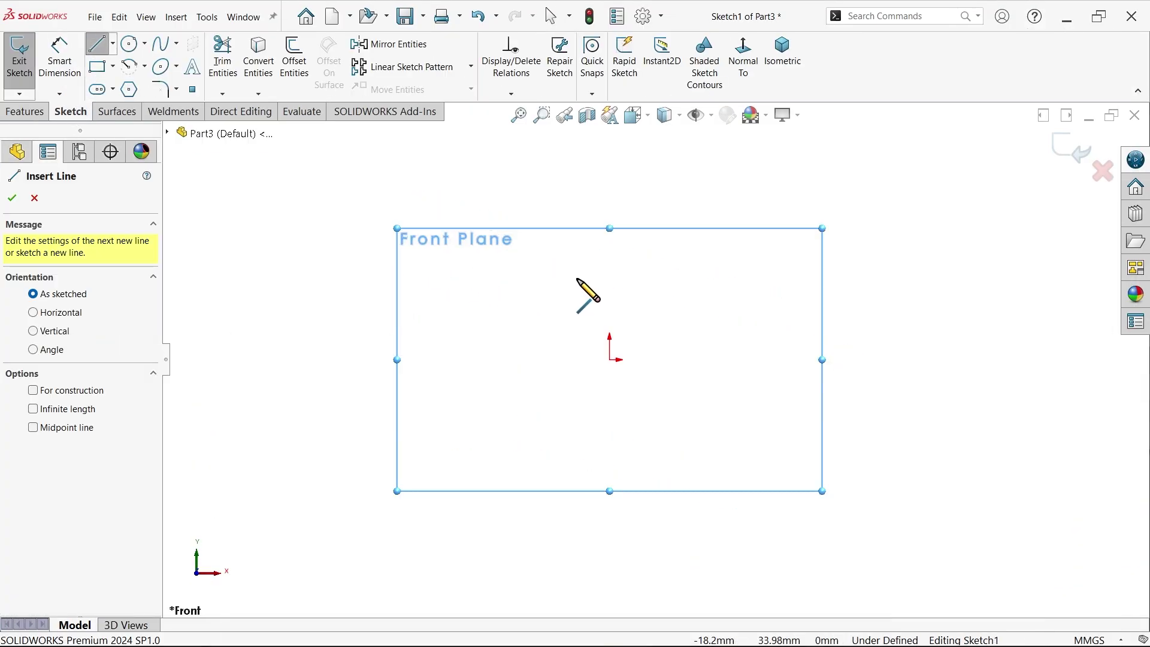
pyautogui.click(610, 158)
pyautogui.click(610, 360)
pyautogui.click(714, 360)
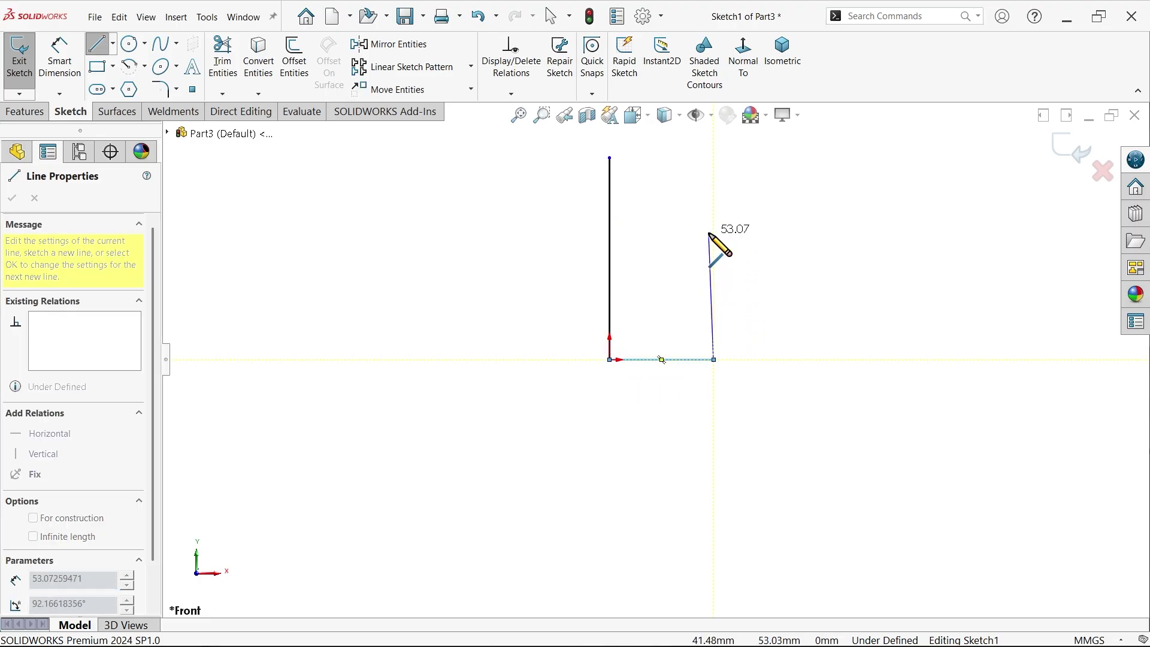
pyautogui.click(714, 232)
pyautogui.click(695, 234)
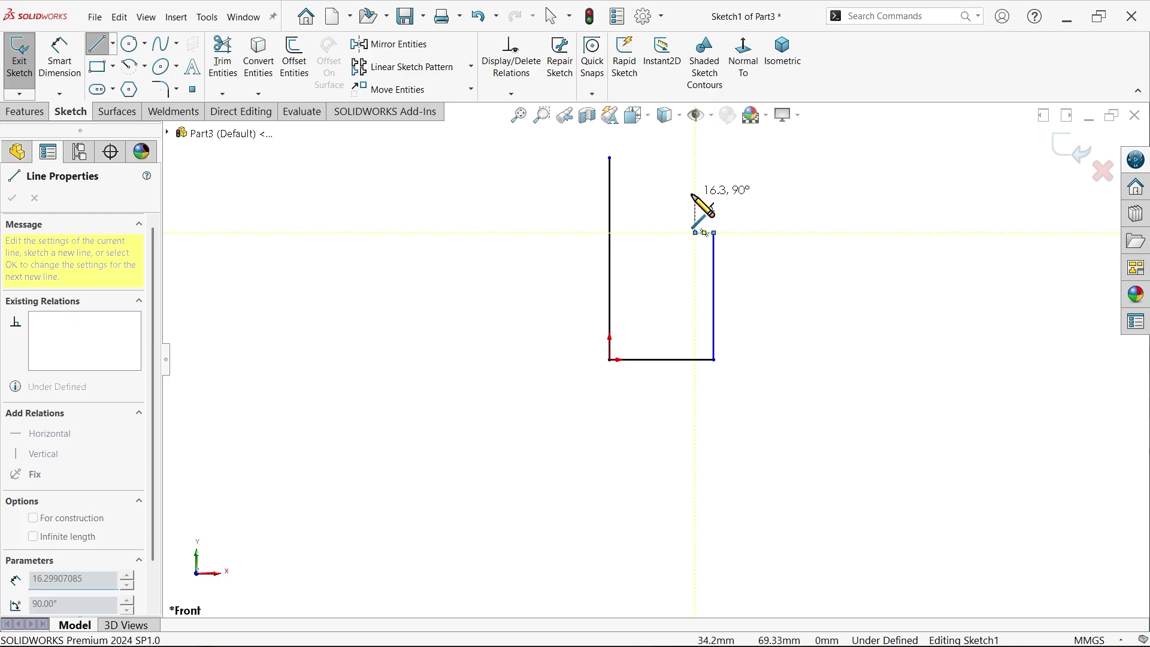
pyautogui.doubleClick(695, 158)
pyautogui.click(695, 158)
pyautogui.doubleClick(610, 157)
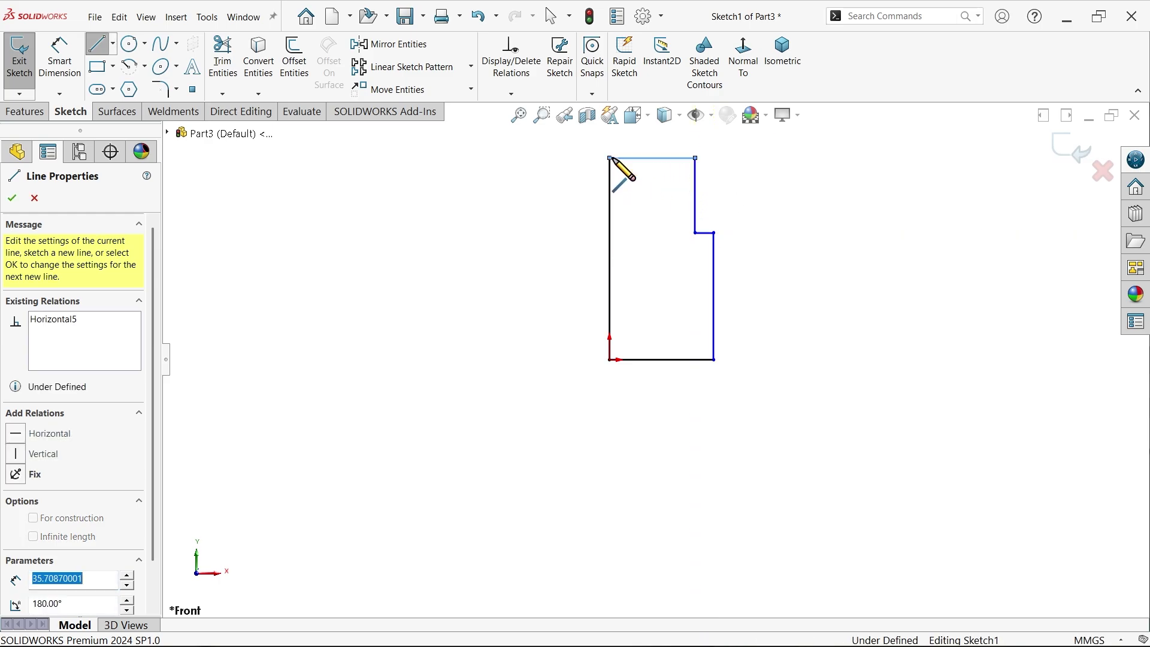
pyautogui.rightClick(557, 226)
pyautogui.click(603, 239)
# Convert the profile's vertical line through the origin to construction geometry
pyautogui.scroll(-4, 698, 185)
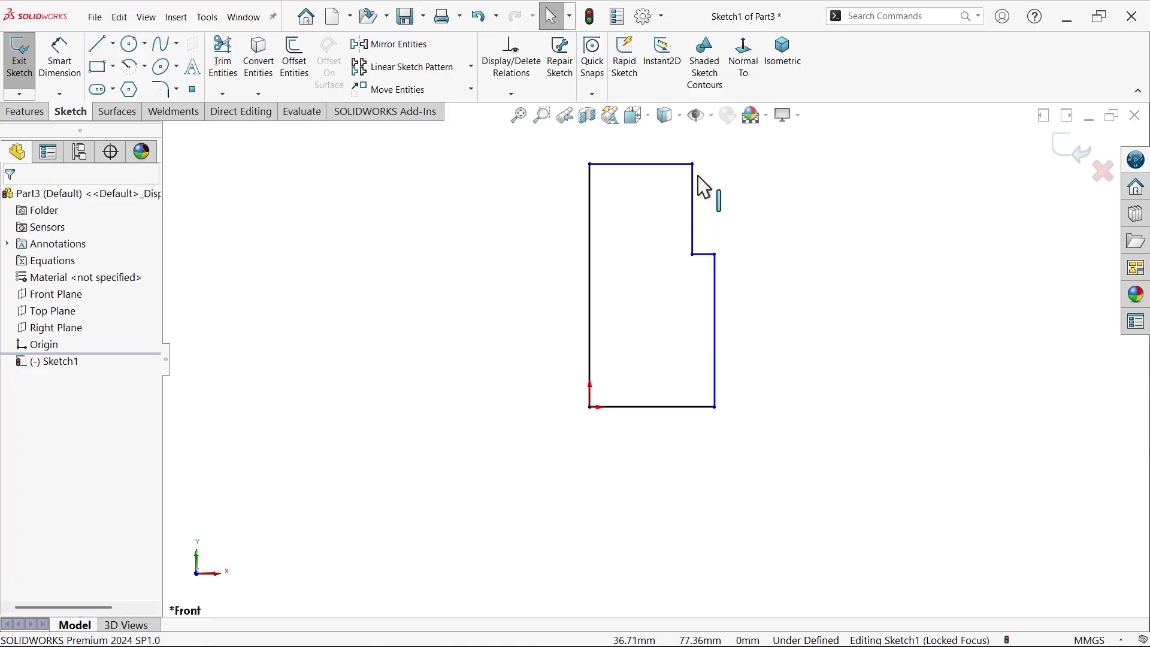
pyautogui.scroll(2, 653, 360)
pyautogui.click(555, 400)
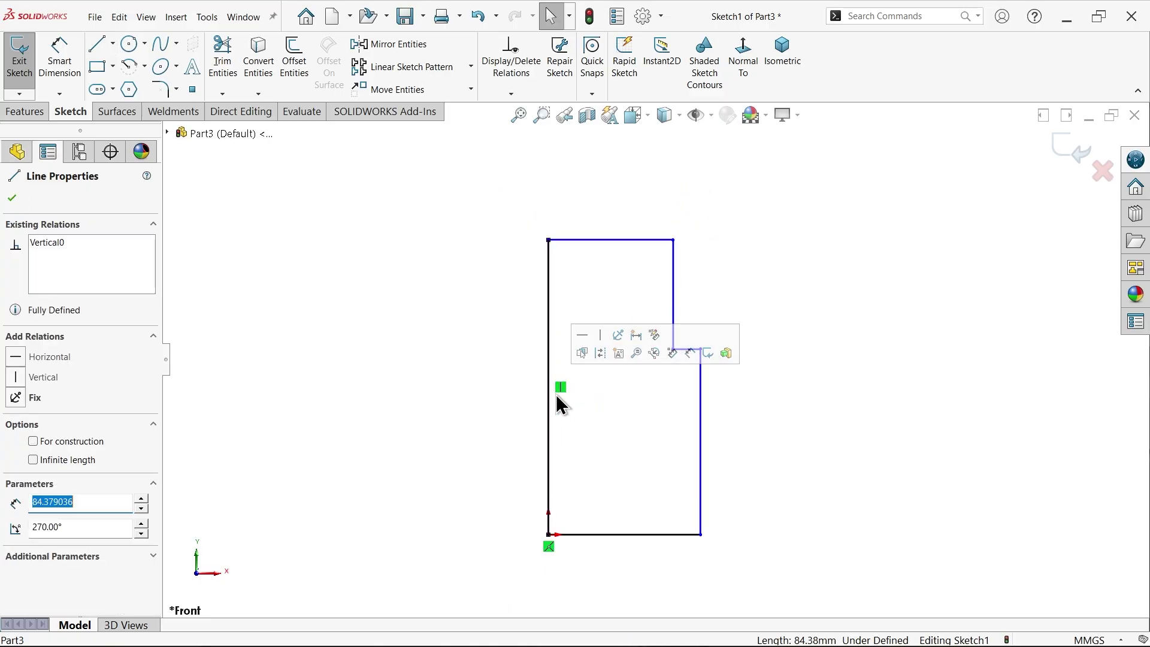
pyautogui.click(604, 361)
# Dimension the profile's outer vertical edges, setting the lower one to 25 mm and the upper one to 20 mm
pyautogui.click(80, 83)
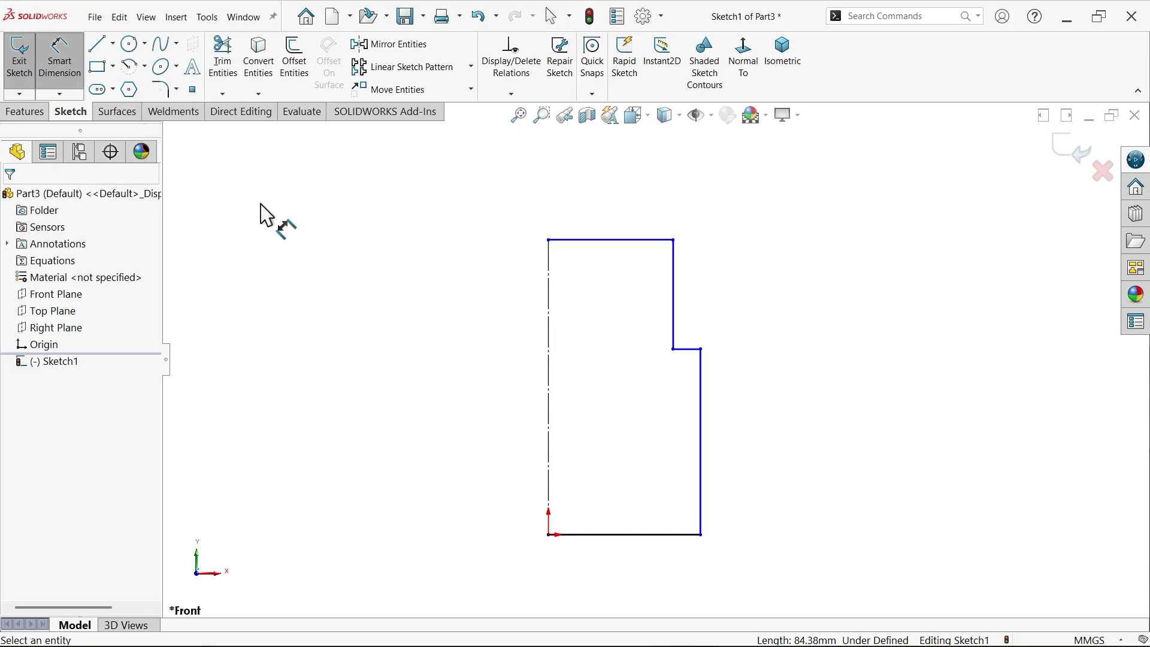
pyautogui.click(702, 401)
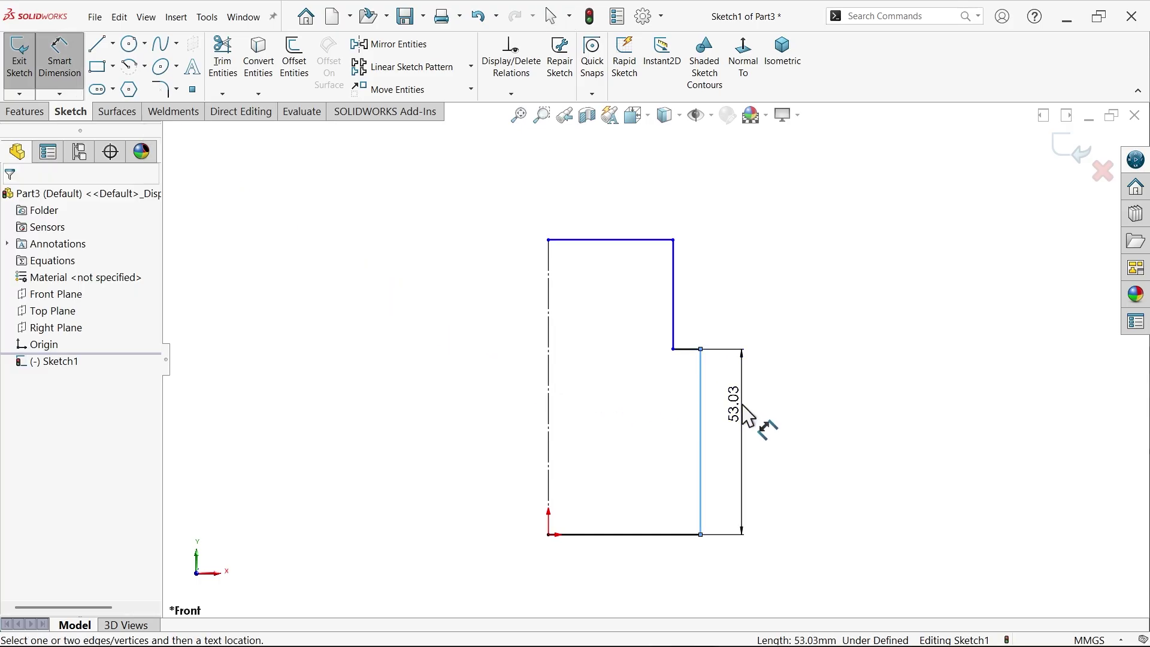
pyautogui.click(743, 407)
pyautogui.write('25')
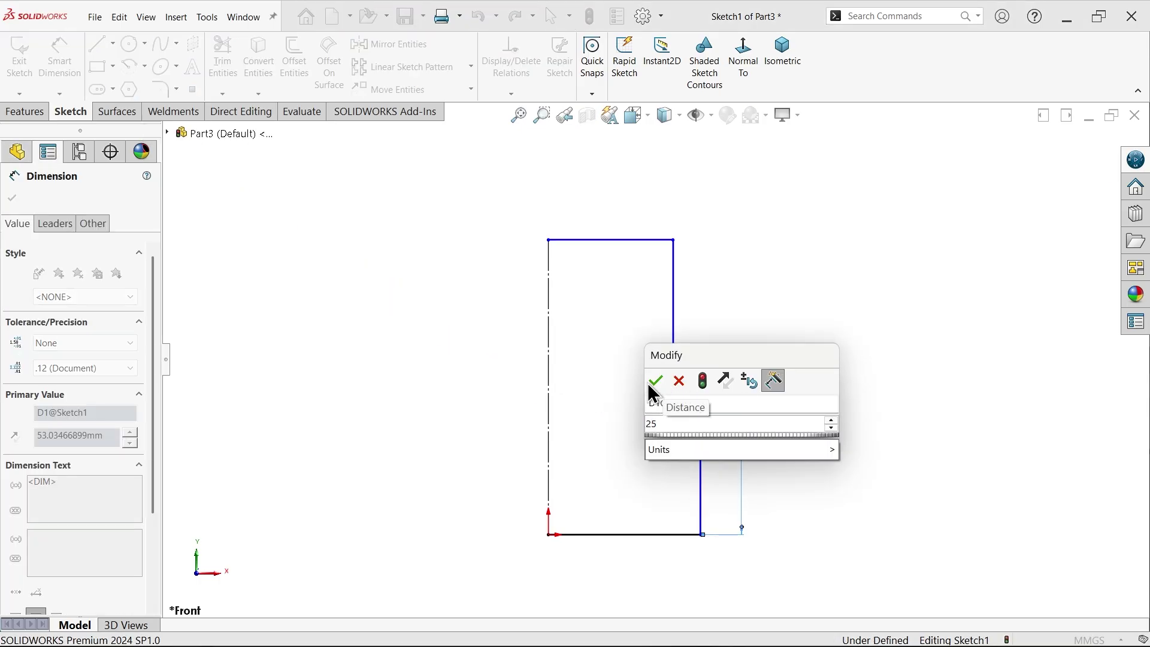
pyautogui.click(654, 382)
pyautogui.click(683, 324)
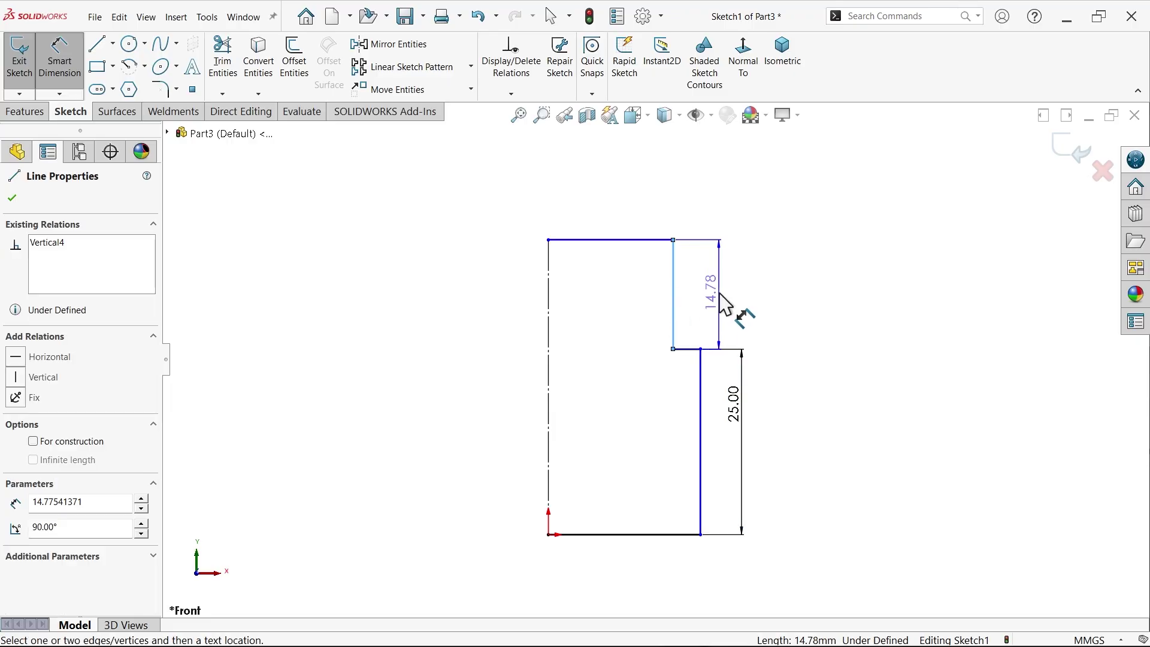
pyautogui.click(721, 309)
pyautogui.write('20')
pyautogui.click(634, 270)
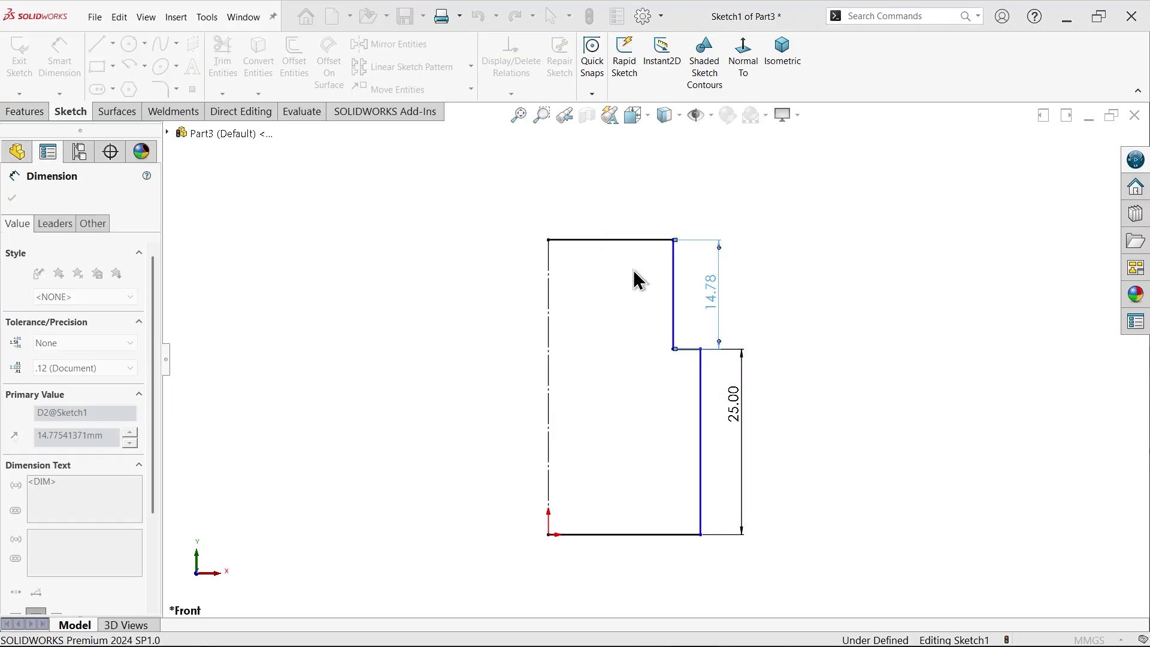
# Dimension the diameters across the centerline, setting the upper section to 26 mm and the lower section to 38 mm
pyautogui.click(677, 288)
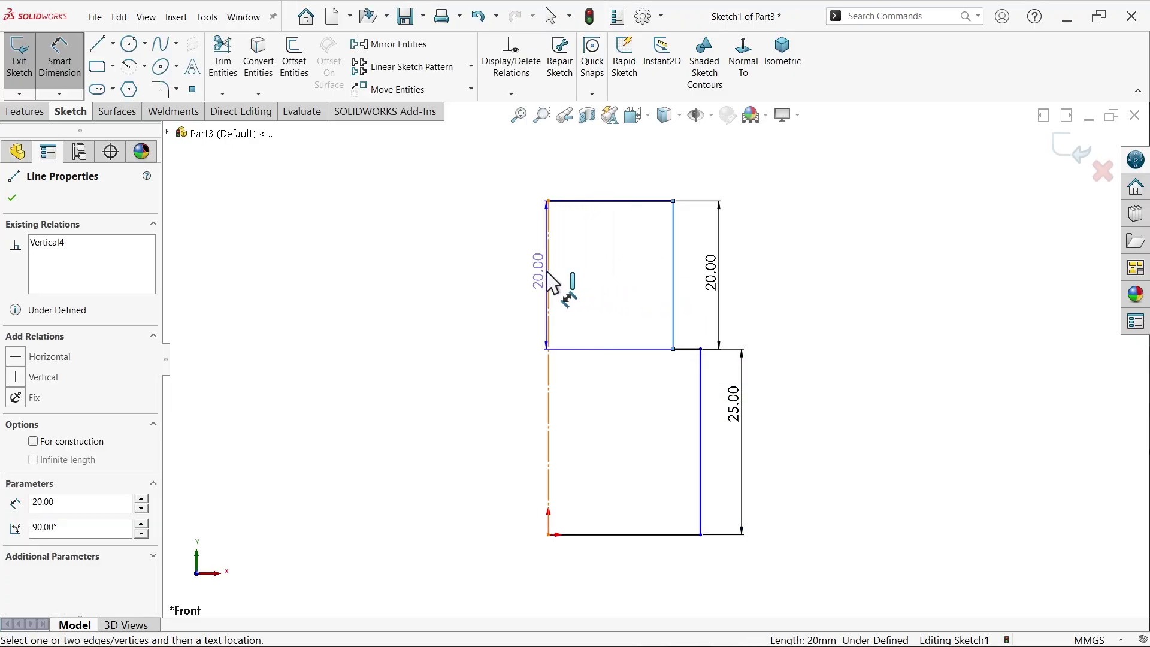
pyautogui.click(549, 277)
pyautogui.click(546, 178)
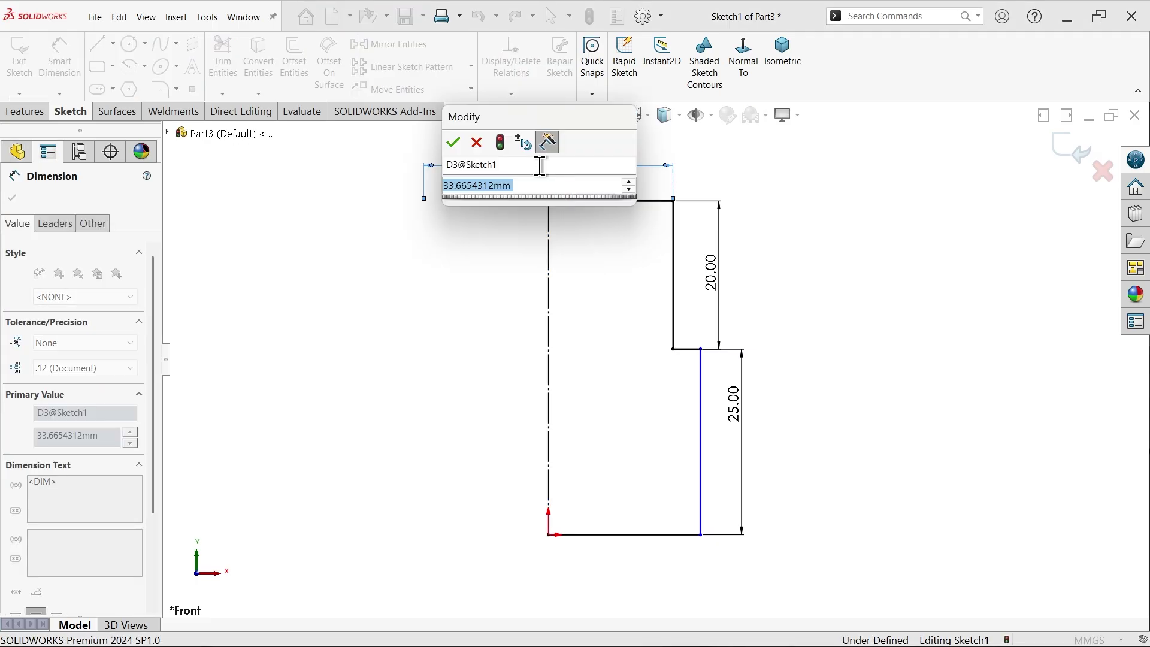
pyautogui.write('26')
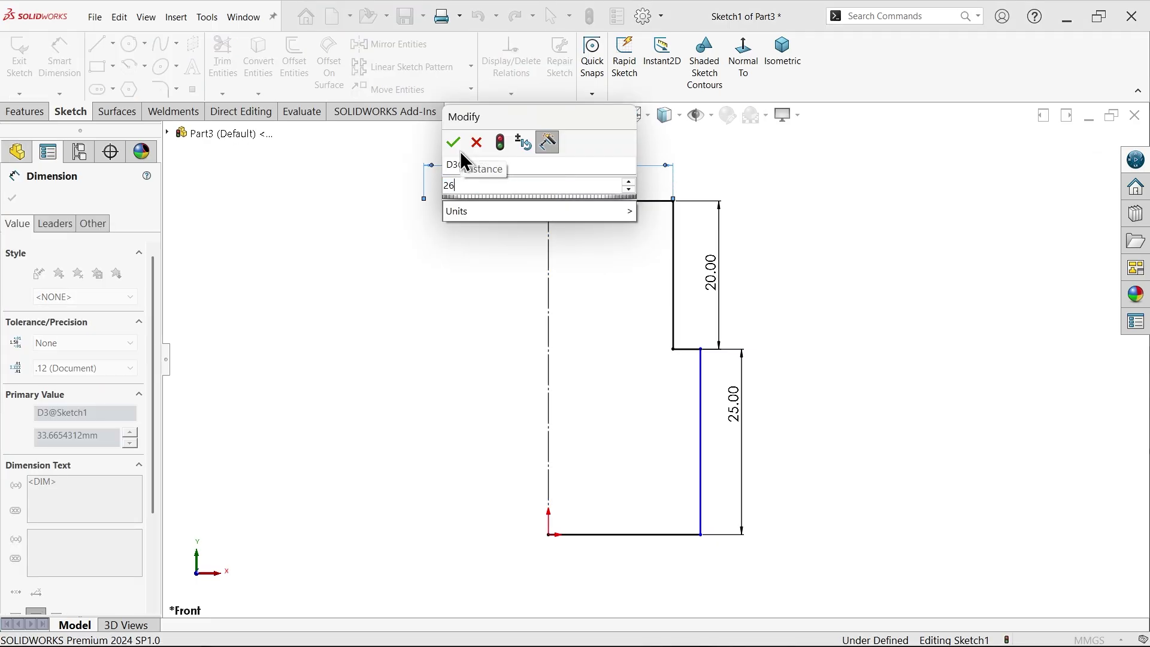
pyautogui.click(453, 142)
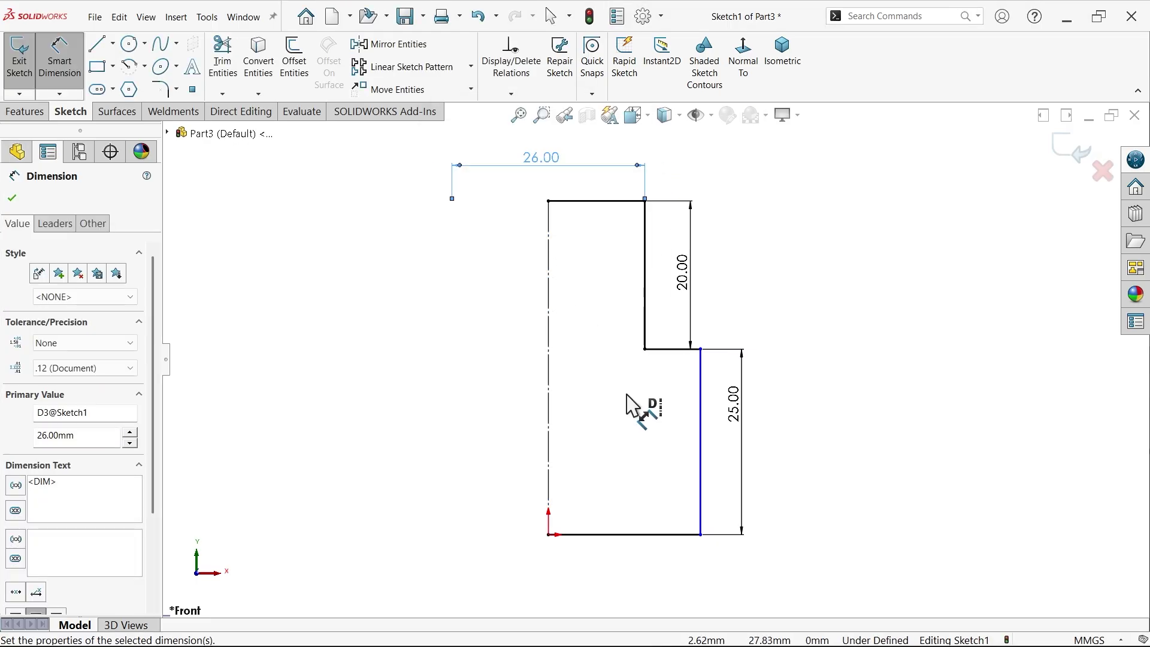
pyautogui.click(702, 487)
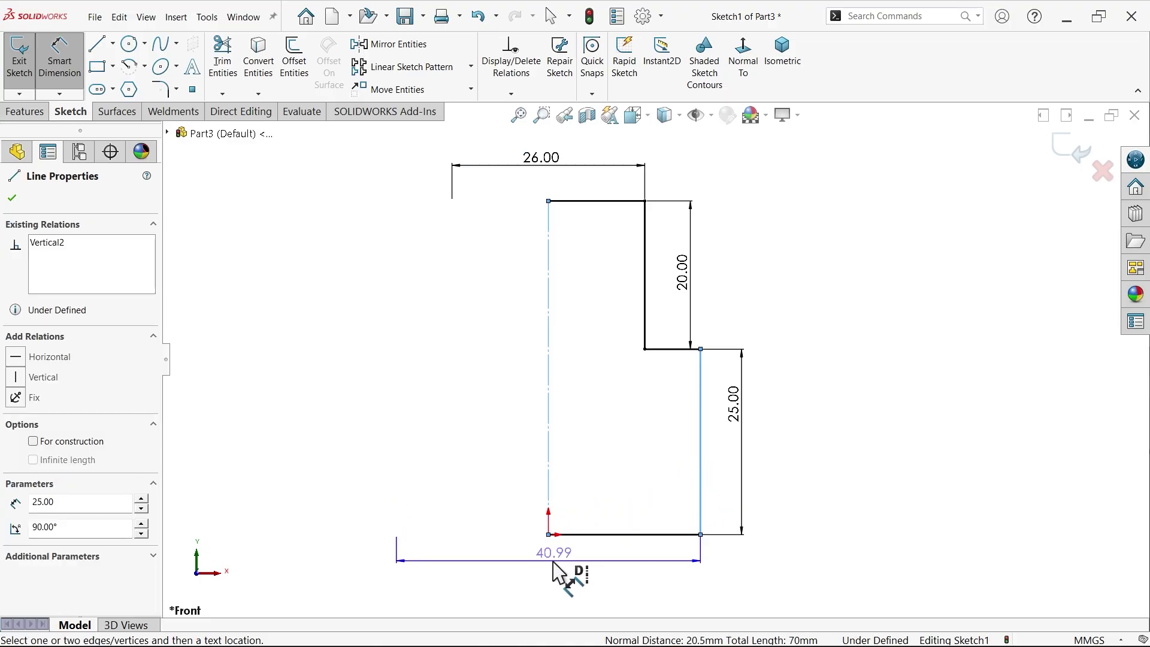
pyautogui.click(548, 567)
pyautogui.write('38')
pyautogui.press('Return')
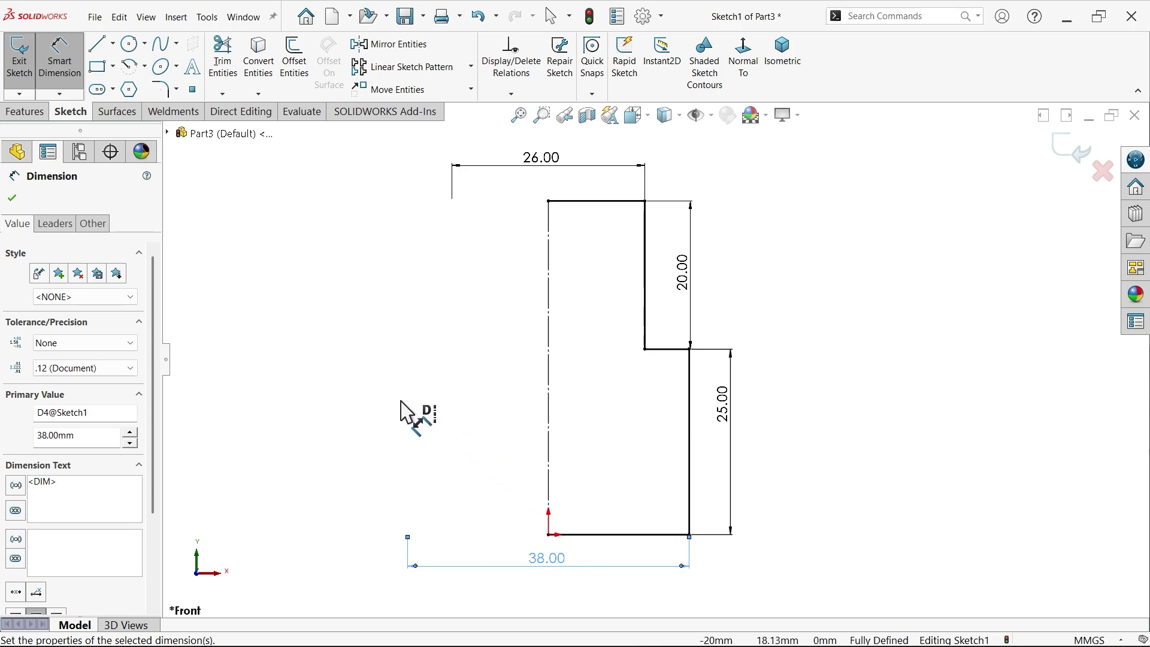
# Revolve the automatically closed profile 360 degrees about the vertical centerline and turn off RealView Graphics
pyautogui.click(29, 114)
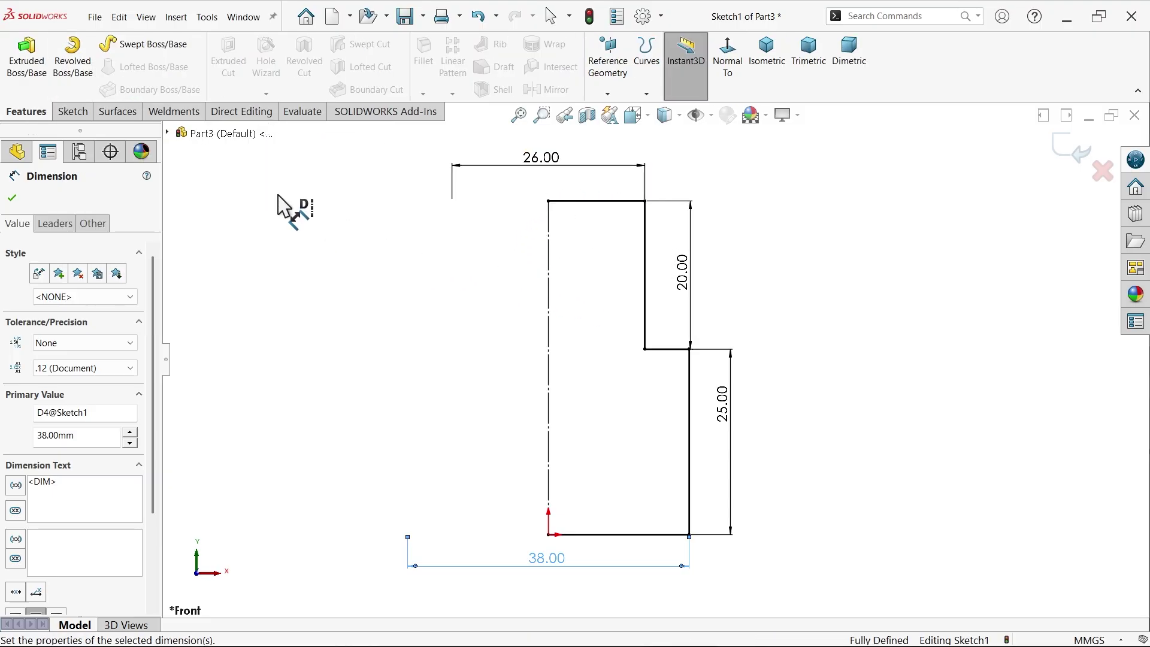
pyautogui.click(80, 82)
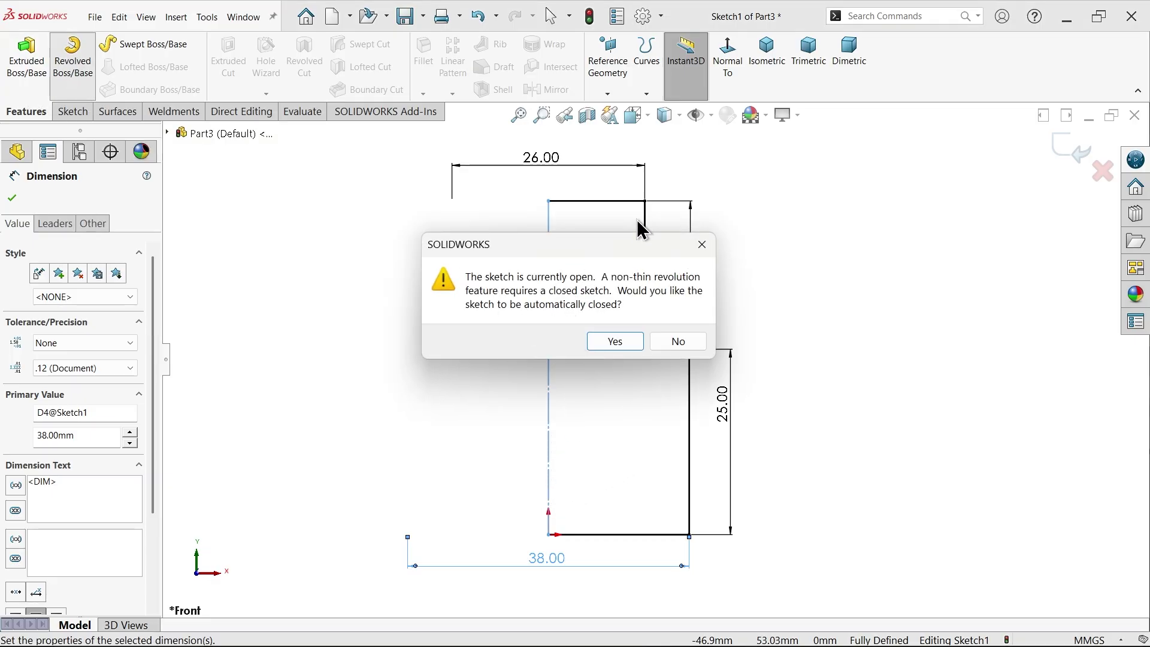
pyautogui.click(616, 347)
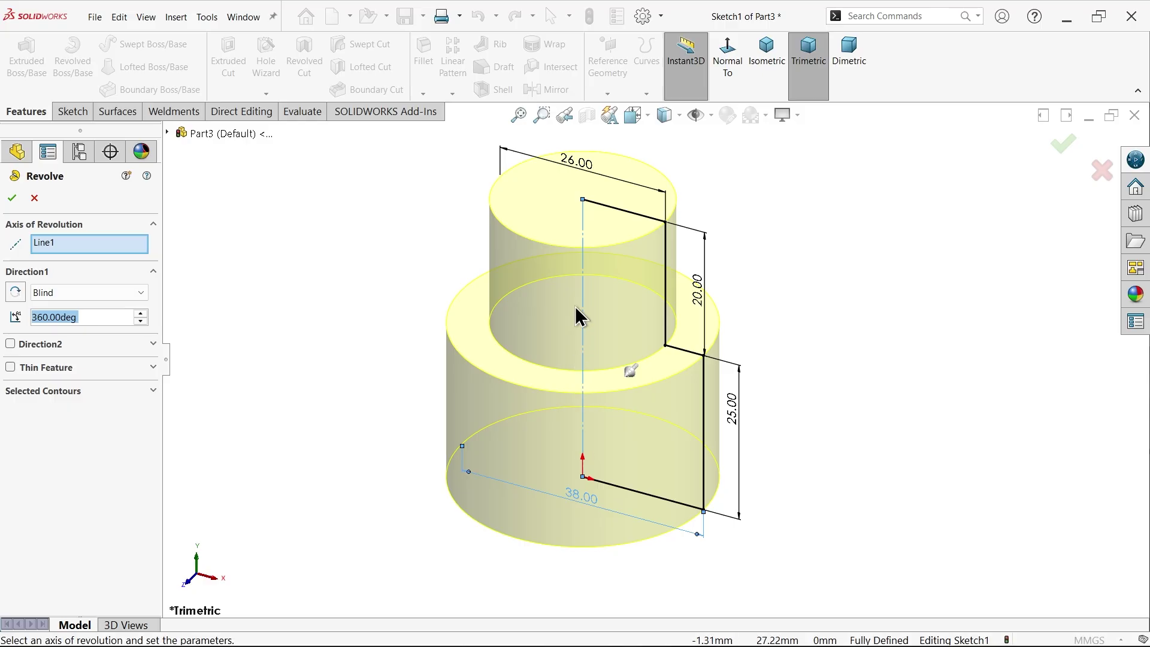
pyautogui.moveTo(91, 318); pyautogui.dragTo(28, 317)
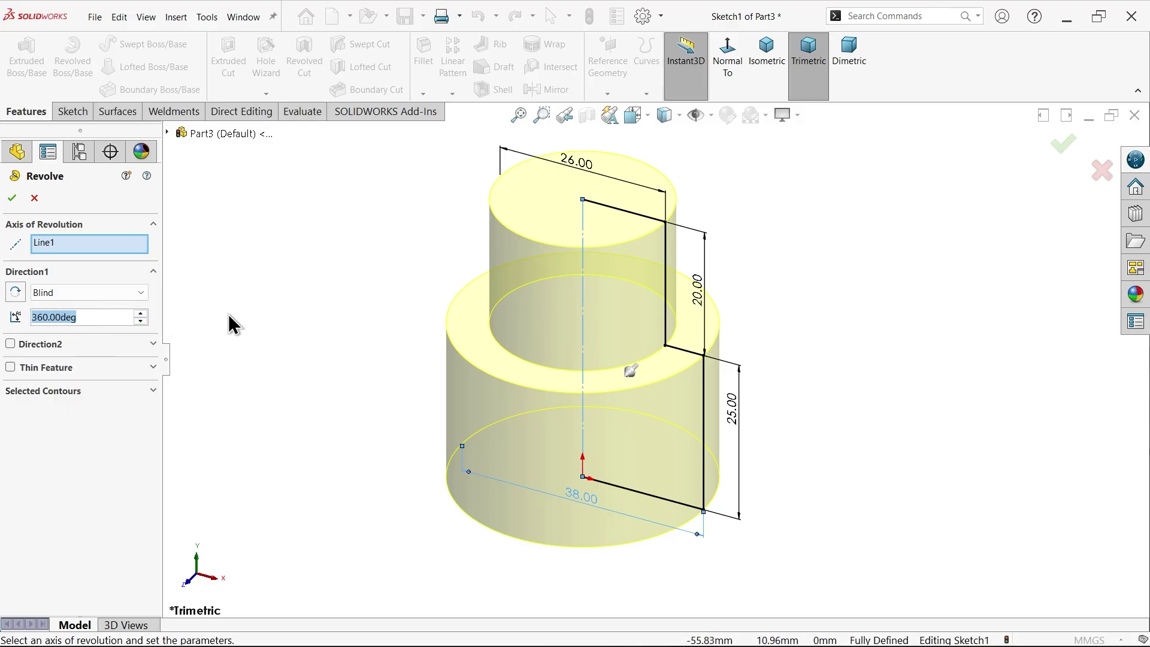
pyautogui.click(10, 200)
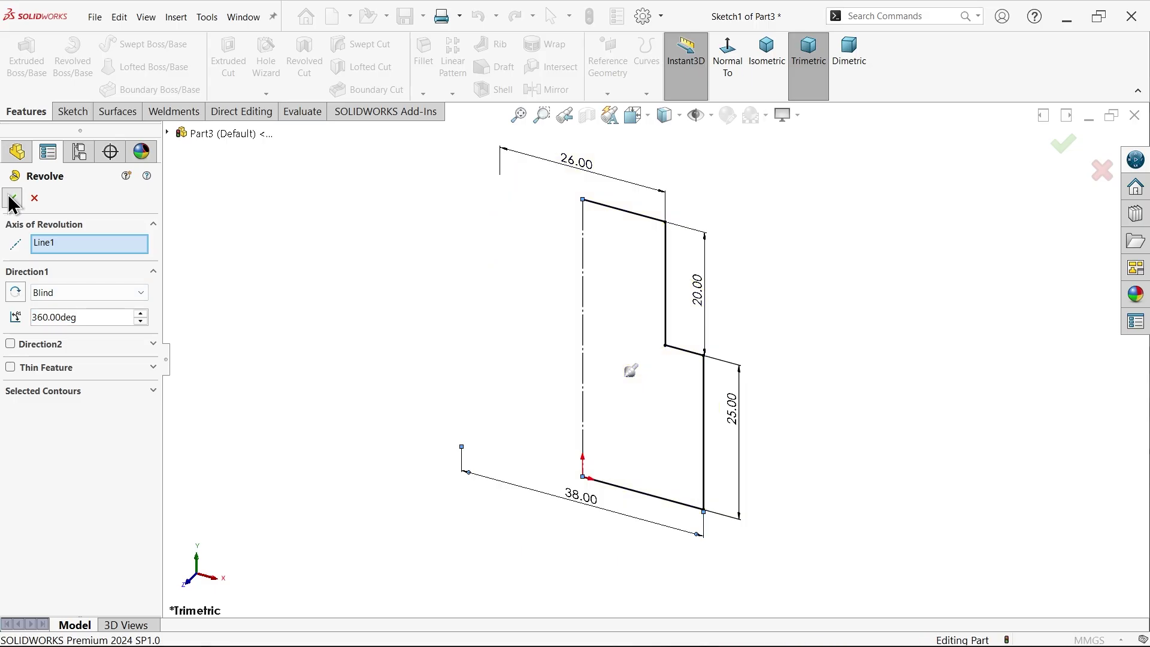
pyautogui.click(799, 115)
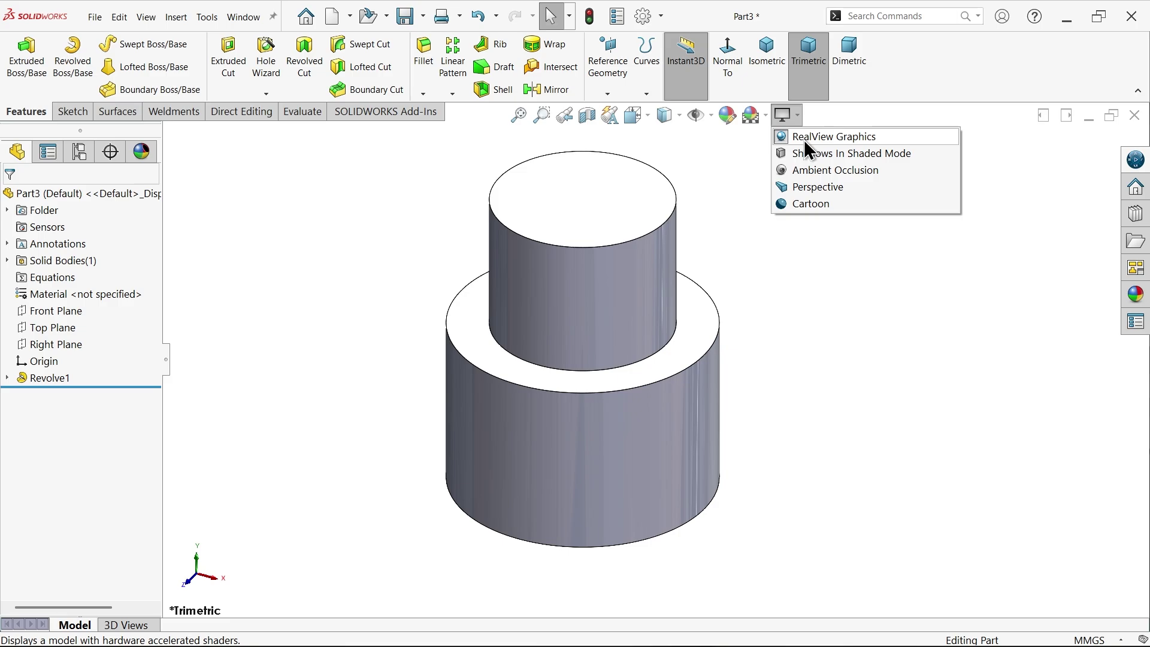
pyautogui.click(805, 138)
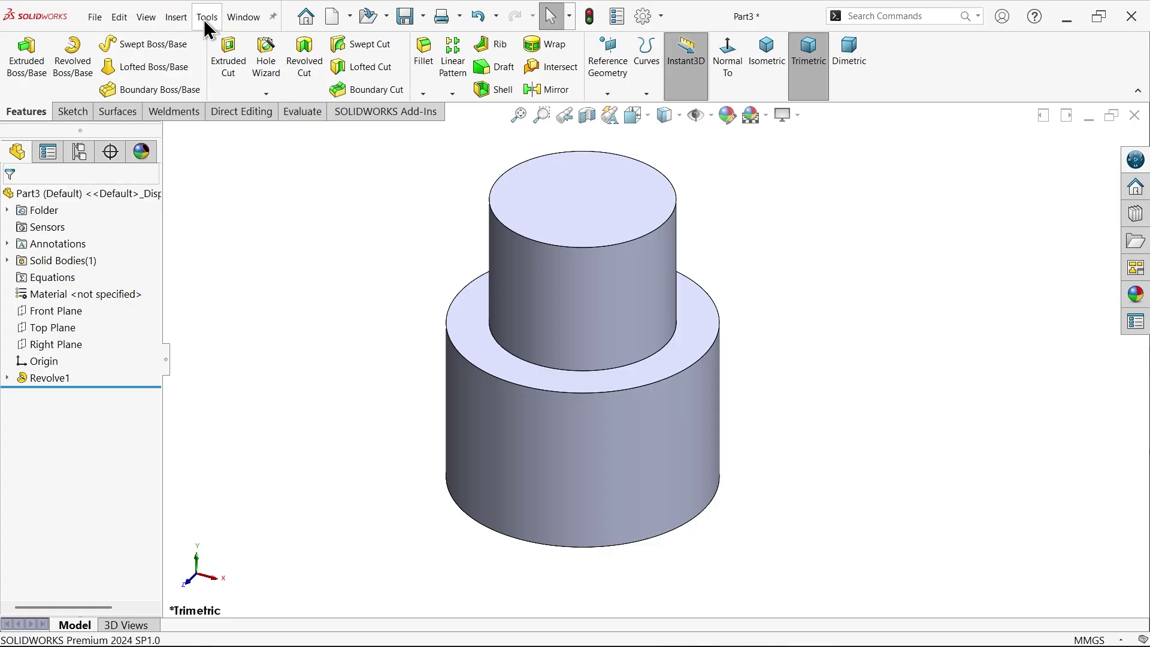
# Add a 3 mm high dome to the flat top face of the upper cylinder
pyautogui.click(175, 17)
pyautogui.moveTo(224, 90)
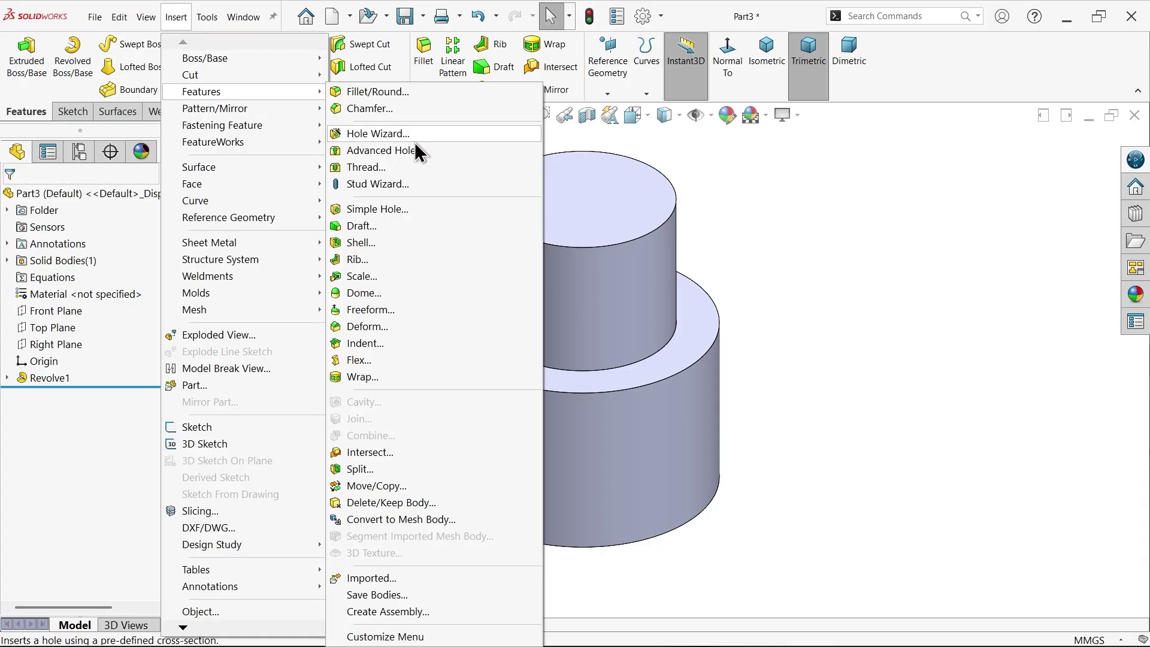
pyautogui.click(362, 292)
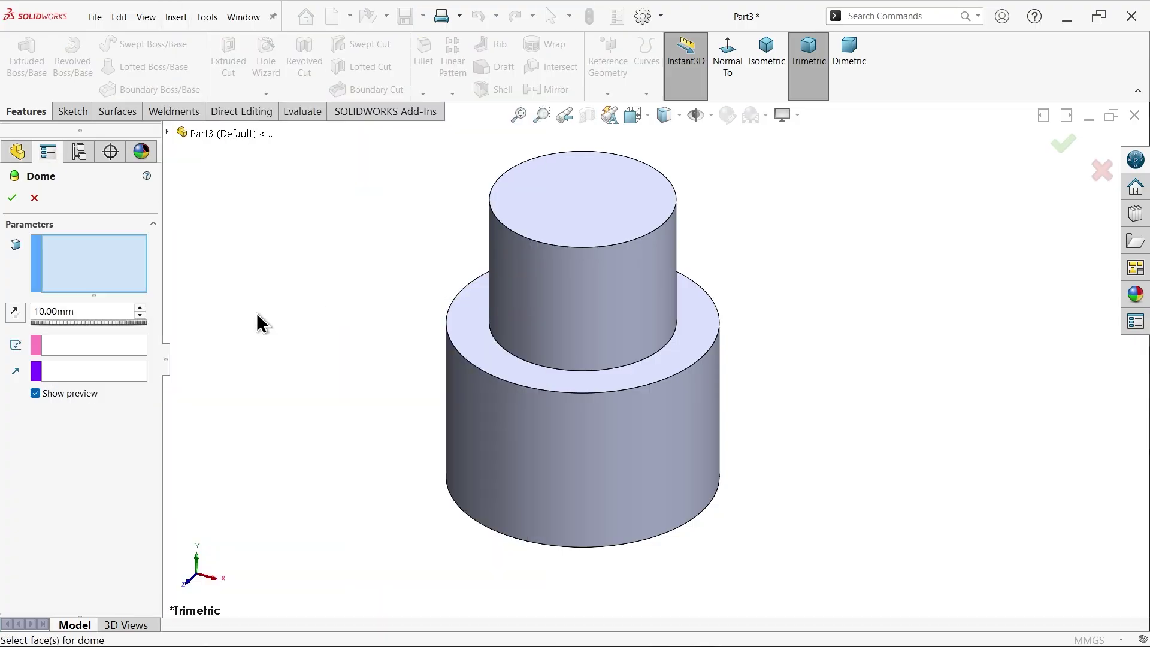
pyautogui.click(606, 222)
pyautogui.moveTo(94, 318); pyautogui.dragTo(48, 307)
pyautogui.write('3')
pyautogui.press('Return')
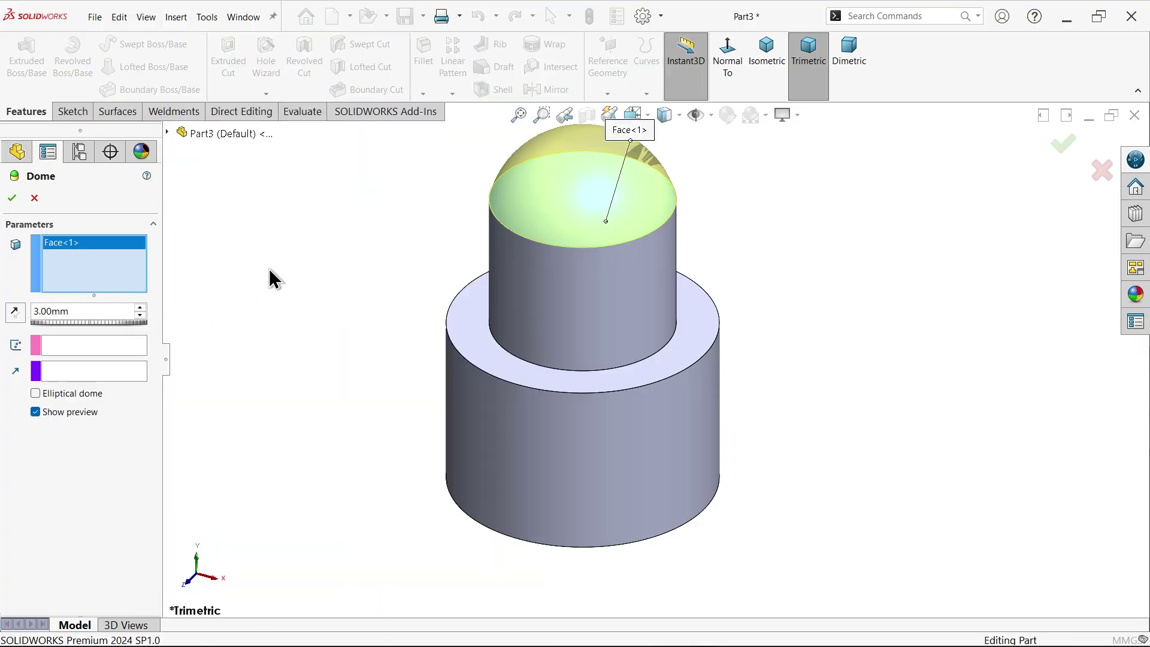
pyautogui.click(12, 198)
# Start a sketch on the ring-shaped shoulder face and draw a circle about 5 mm in diameter centred on the origin
pyautogui.moveTo(240, 264); pyautogui.dragTo(277, 269, button='middle')
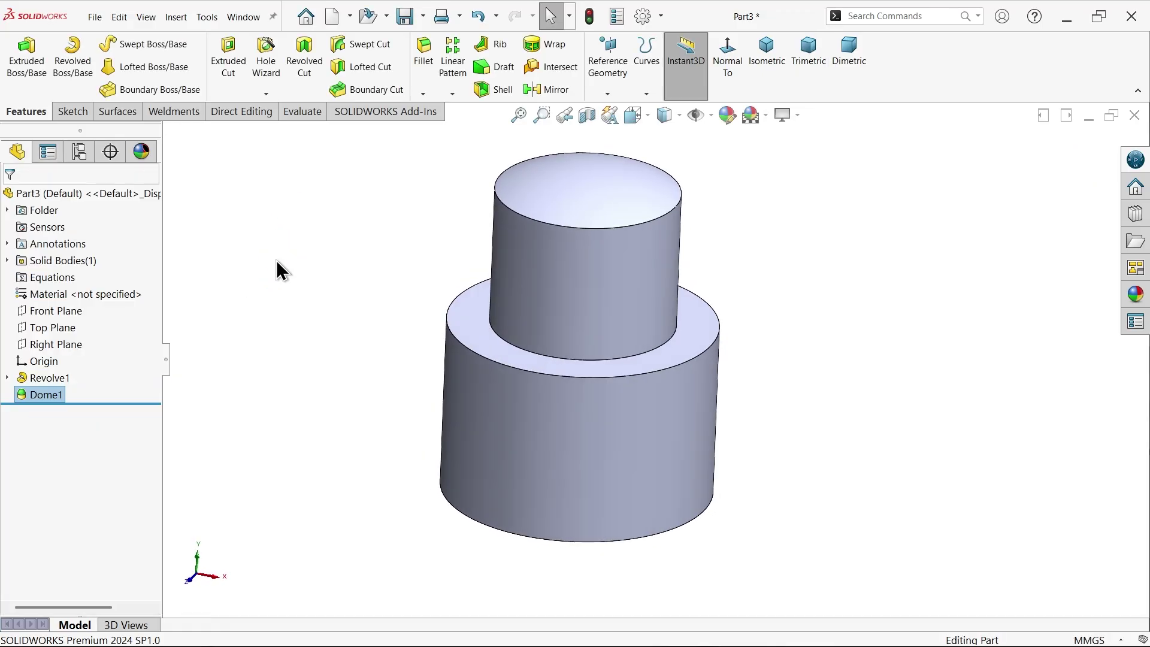
pyautogui.click(488, 335)
pyautogui.click(534, 289)
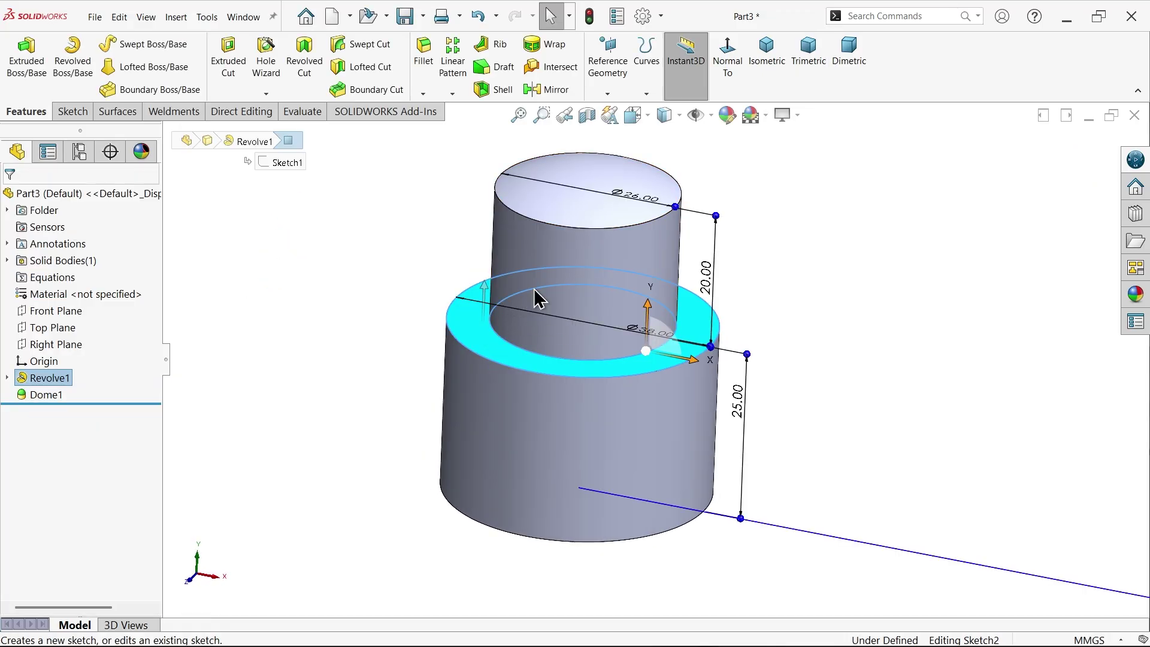
pyautogui.click(131, 45)
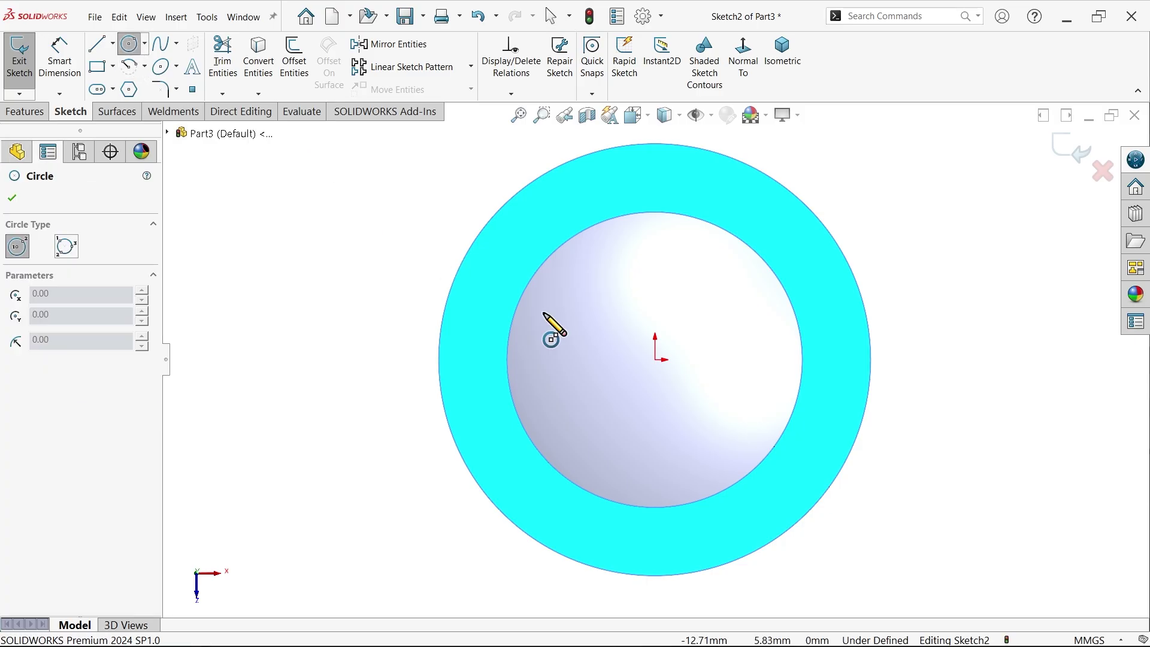
pyautogui.click(656, 360)
pyautogui.click(629, 372)
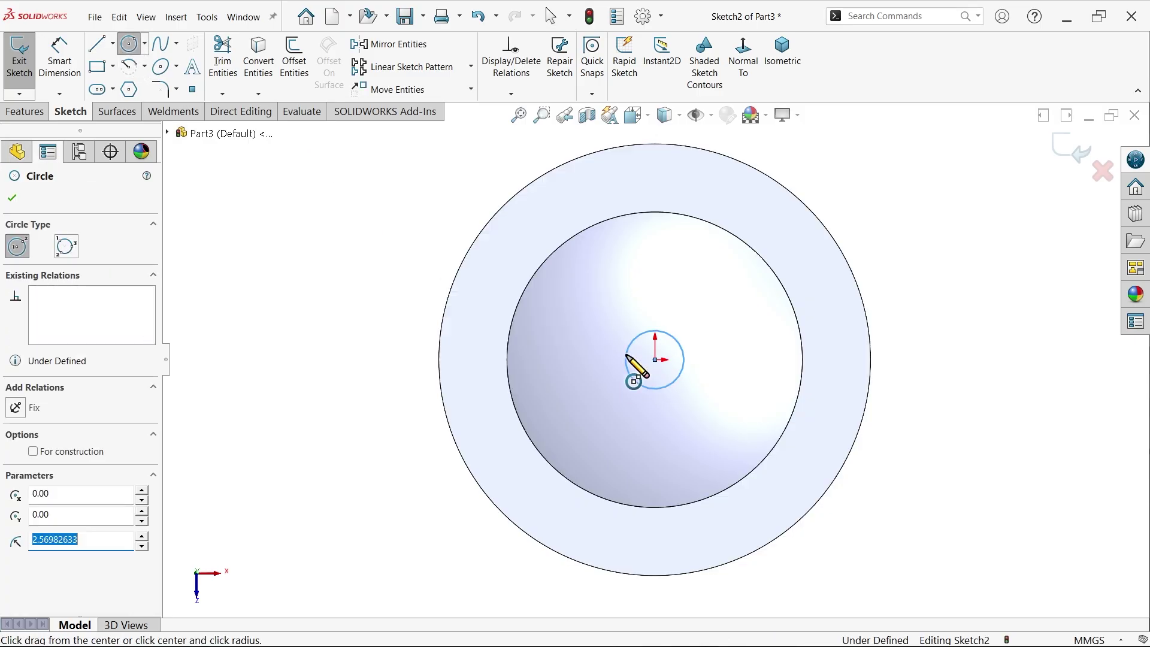
# Dimension the small circle's diameter to 6 mm
pyautogui.click(60, 57)
pyautogui.click(636, 385)
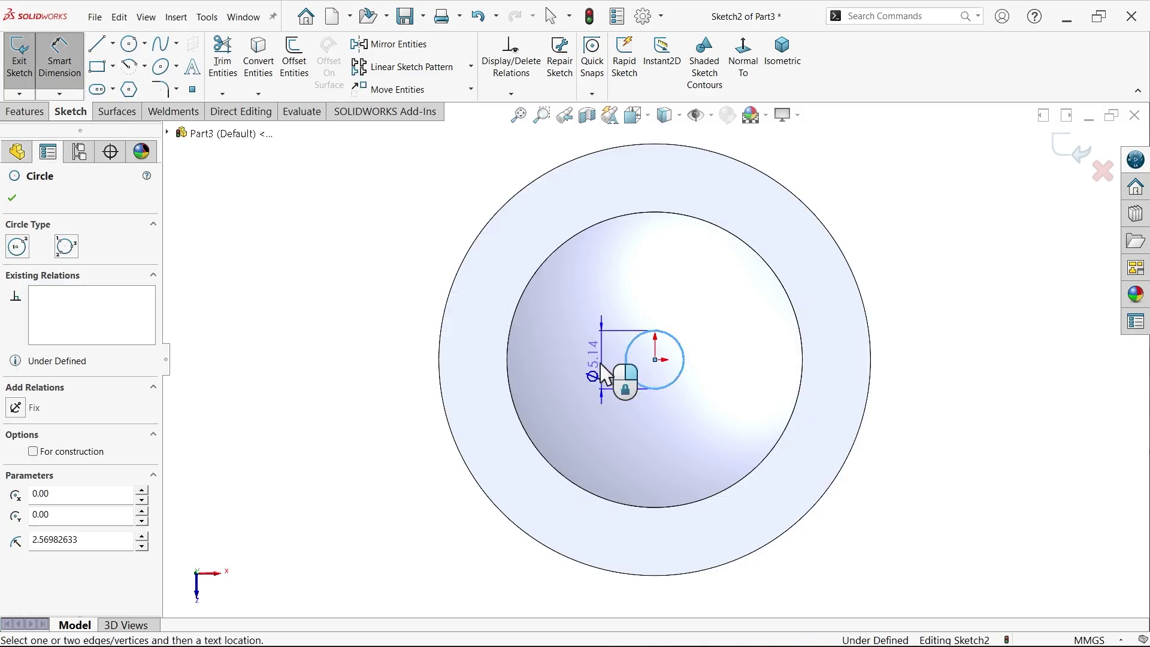
pyautogui.click(602, 373)
pyautogui.write('6')
pyautogui.press('Return')
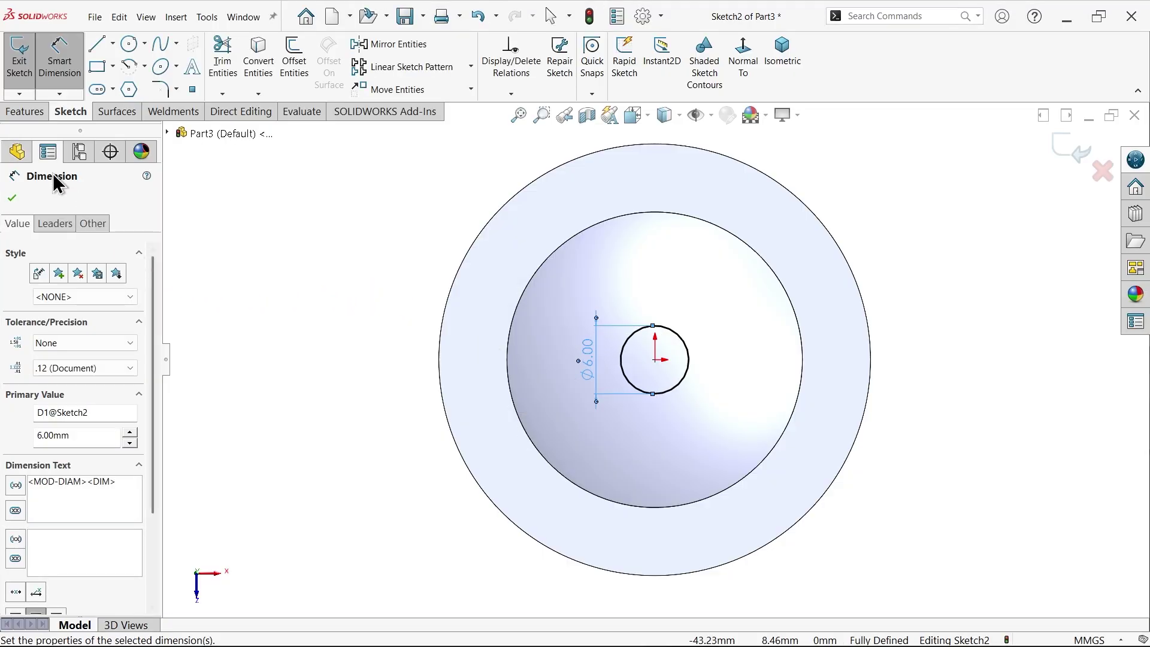
# Extrude the circle upward as a blind boss 24 mm from the sketch plane, merged with the body
pyautogui.click(22, 113)
pyautogui.click(15, 84)
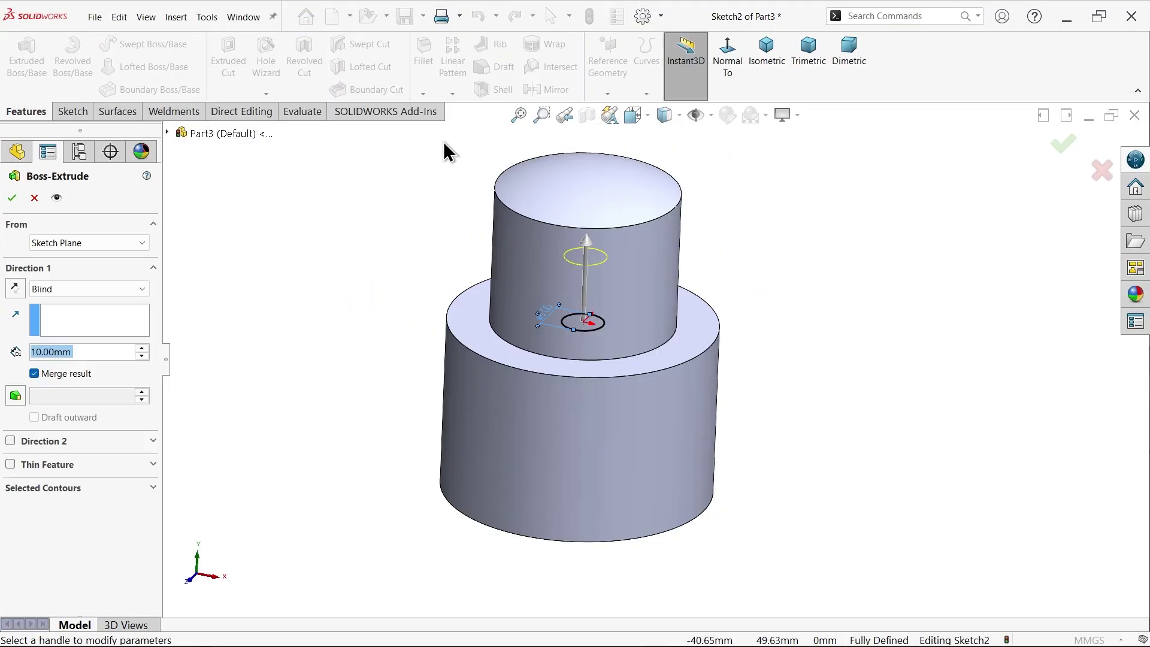
pyautogui.write('24')
pyautogui.press('Return')
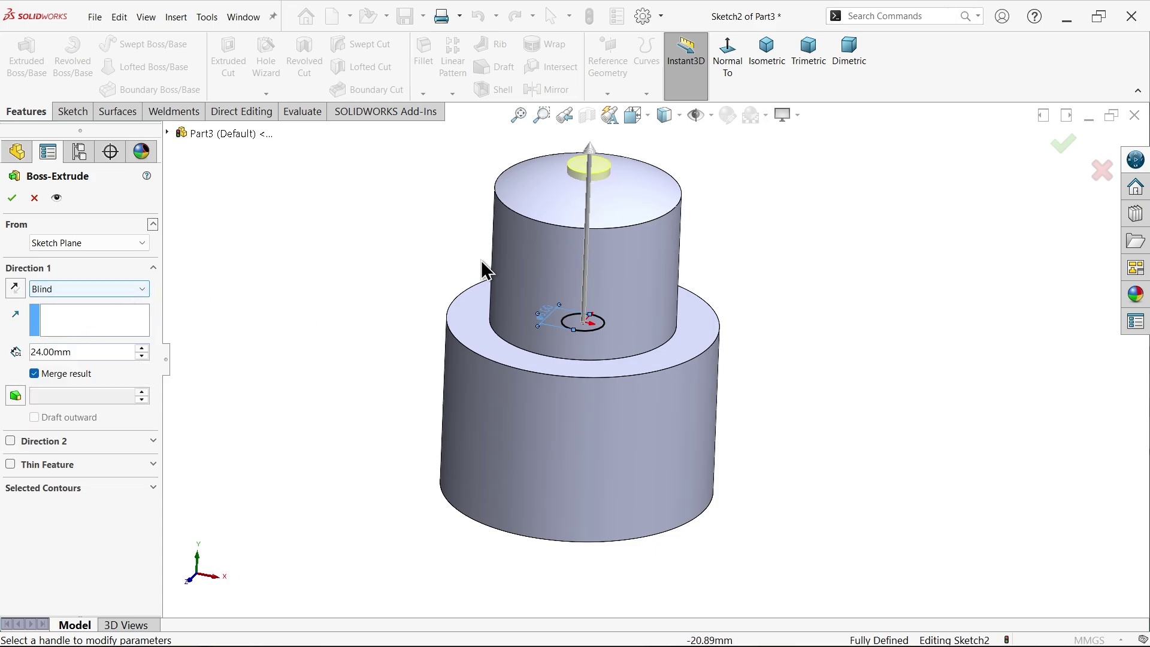
pyautogui.click(90, 294)
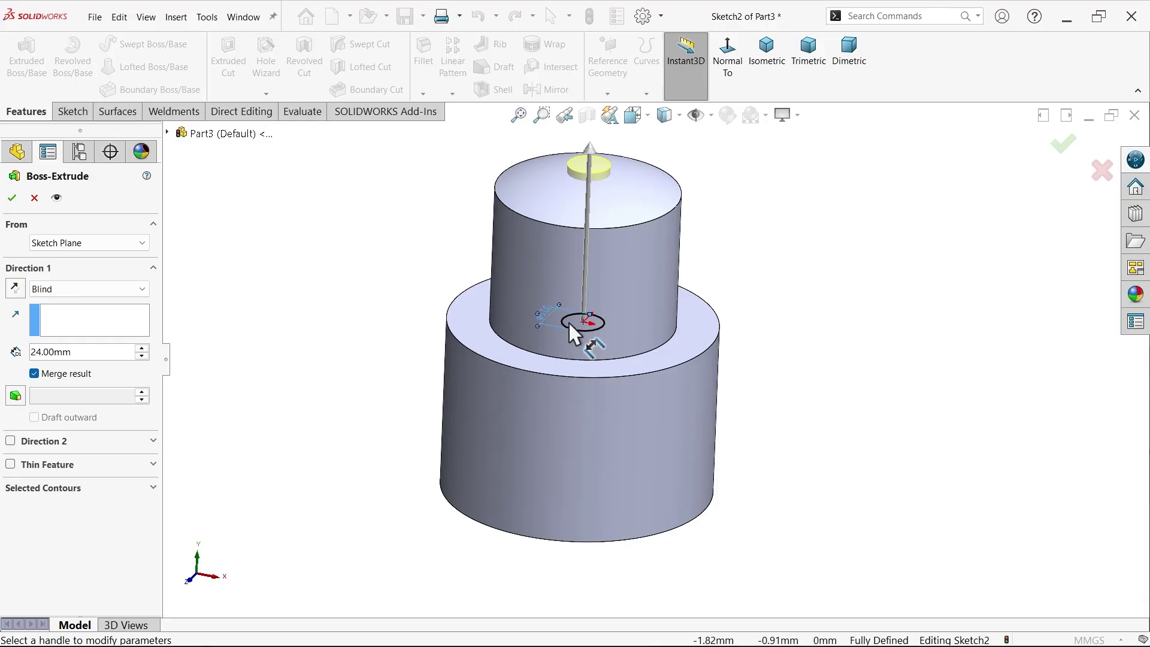
pyautogui.click(12, 198)
# Add a 0.5 mm high dome to the top face of the small contact boss
pyautogui.click(176, 16)
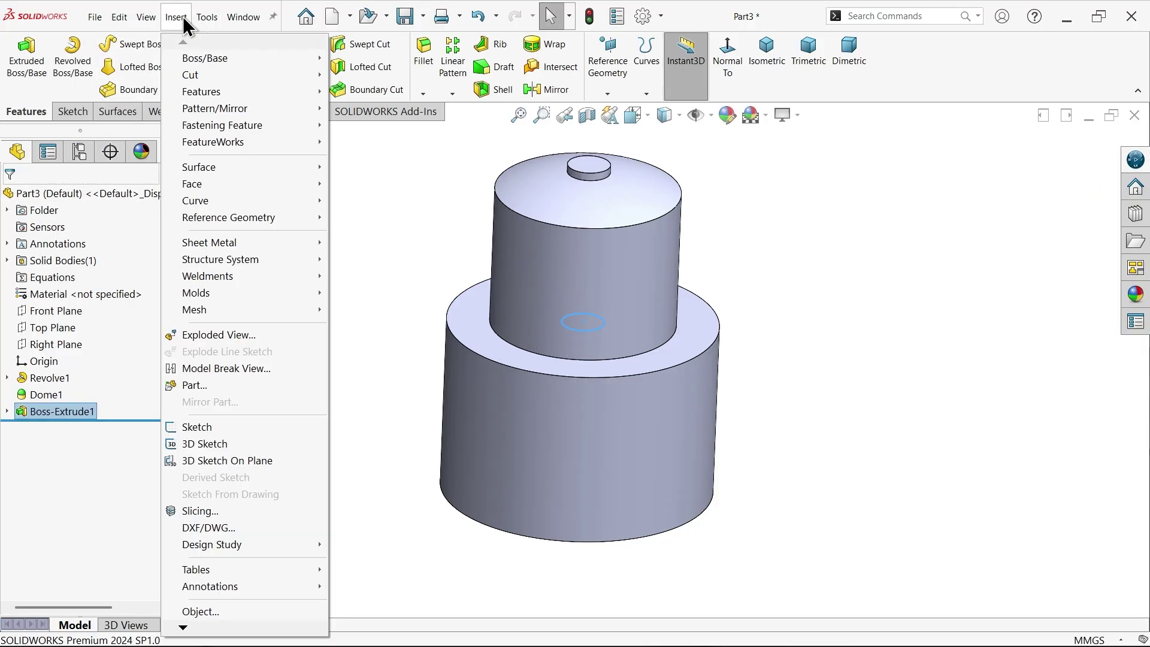
pyautogui.moveTo(209, 91)
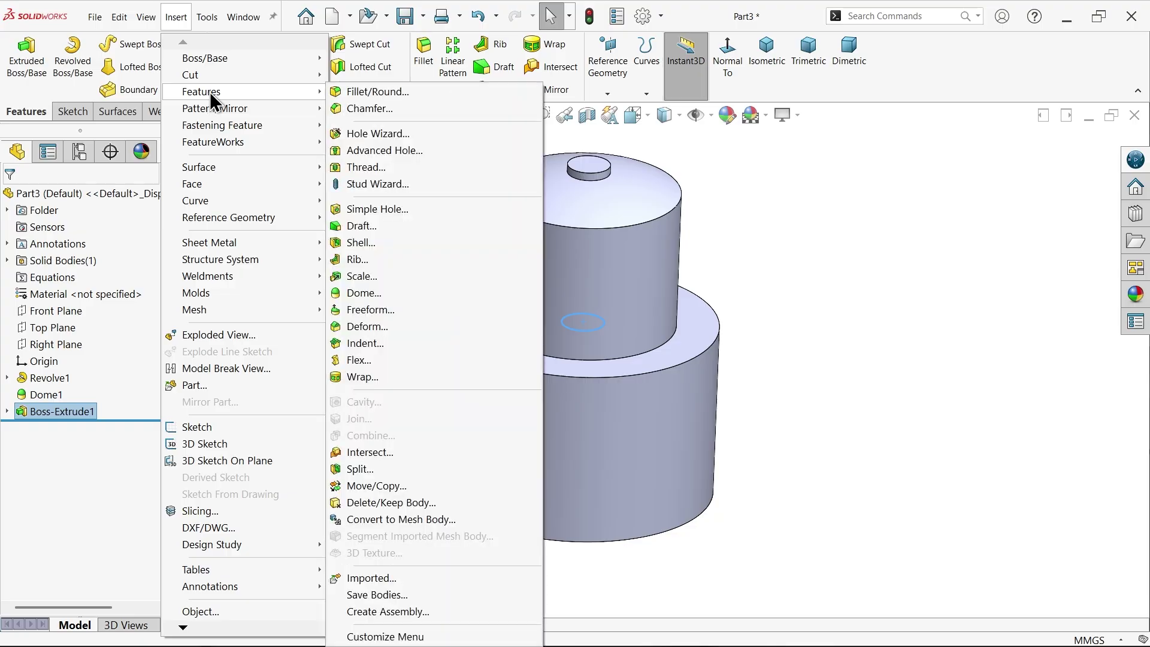
pyautogui.click(349, 292)
pyautogui.scroll(-3, 608, 167)
pyautogui.scroll(-3, 609, 167)
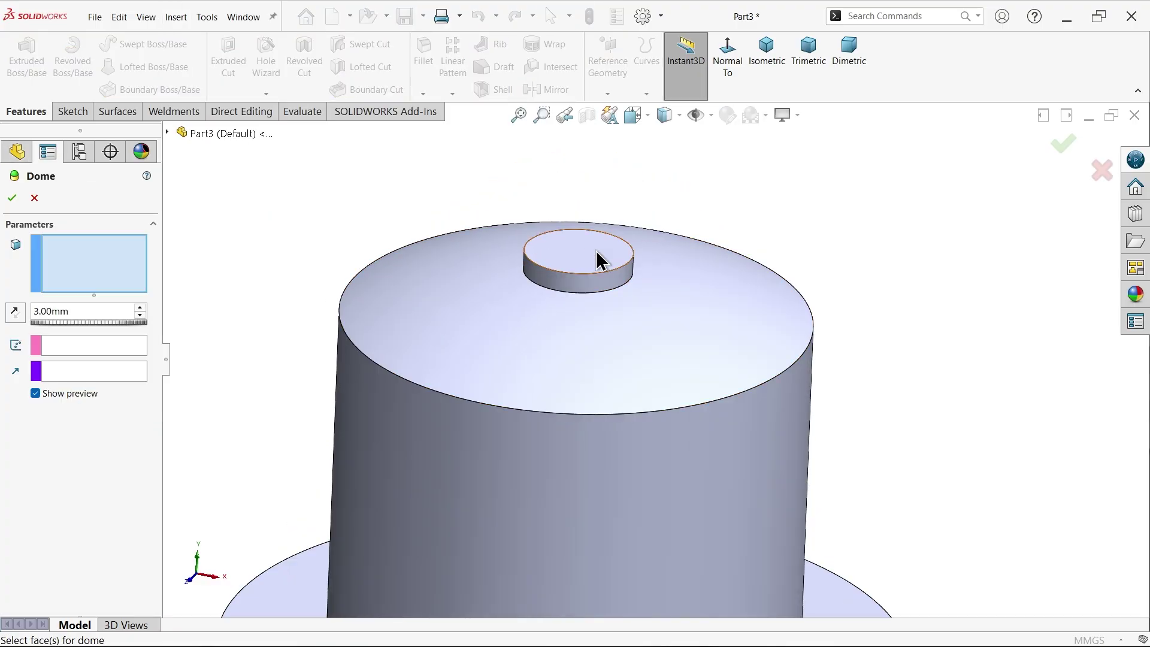
pyautogui.click(586, 249)
pyautogui.moveTo(96, 308); pyautogui.dragTo(21, 306)
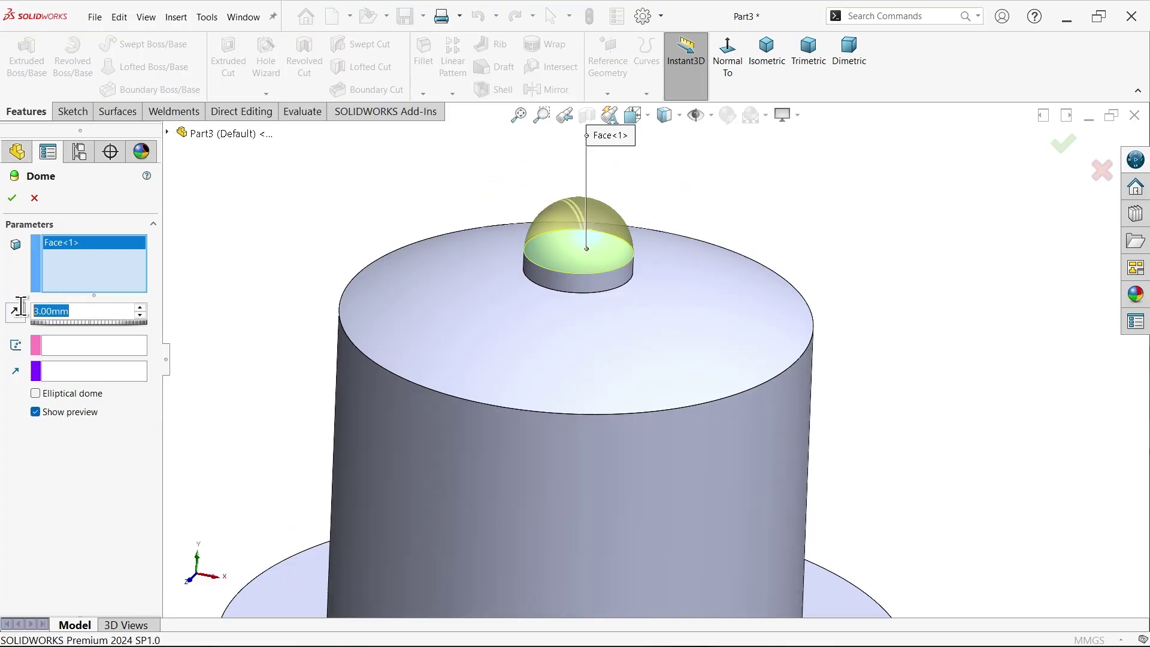
pyautogui.write('0.5')
pyautogui.press('Return')
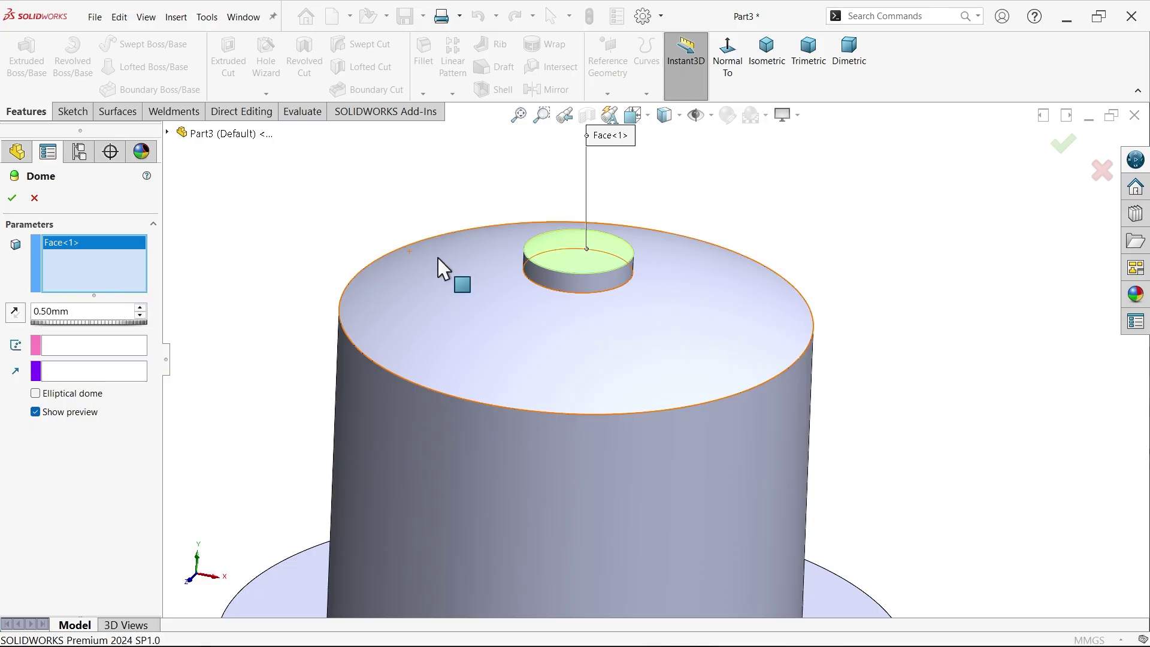
pyautogui.scroll(-2, 480, 281)
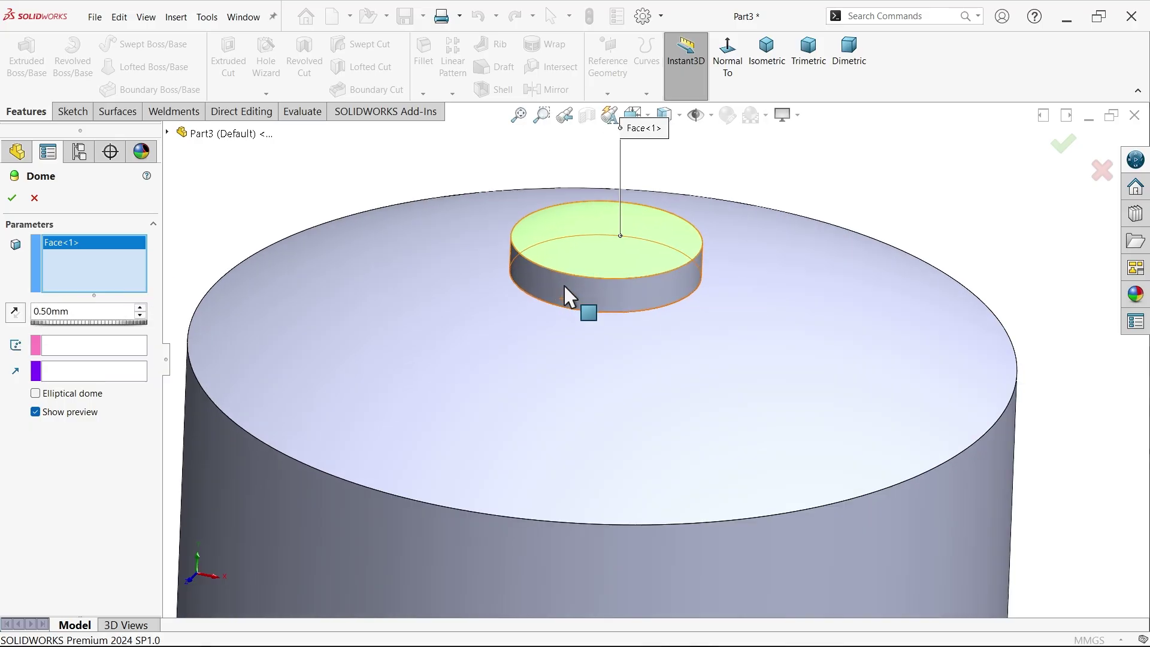
pyautogui.click(12, 199)
# Start a sketch on the ring-shaped shoulder face and convert the upper cylinder's circular base edge into a sketch circle
pyautogui.moveTo(268, 267); pyautogui.dragTo(278, 176, button='middle')
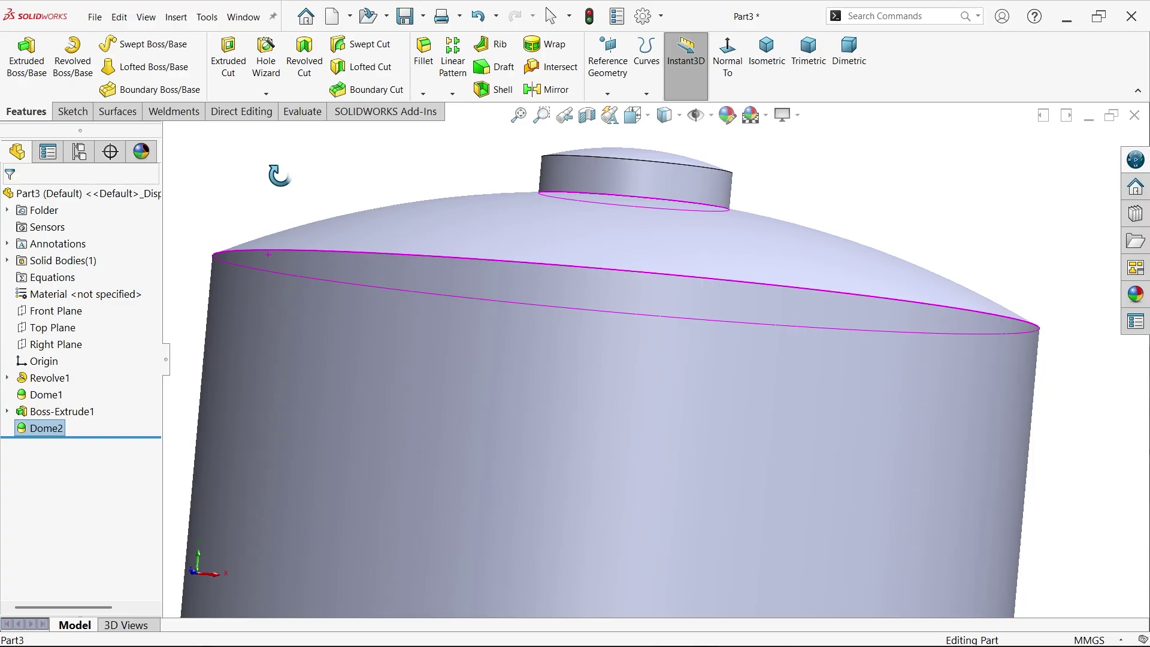
pyautogui.scroll(8, 631, 172)
pyautogui.moveTo(703, 301); pyautogui.dragTo(663, 506, button='middle')
pyautogui.scroll(-5, 674, 509)
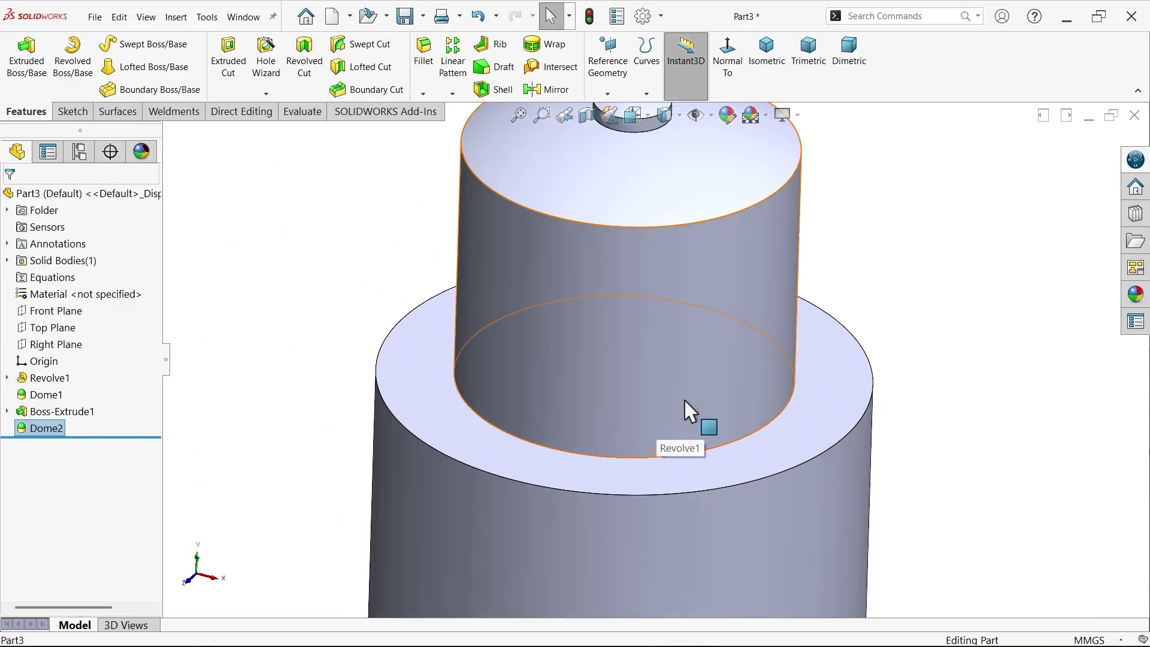
pyautogui.click(672, 487)
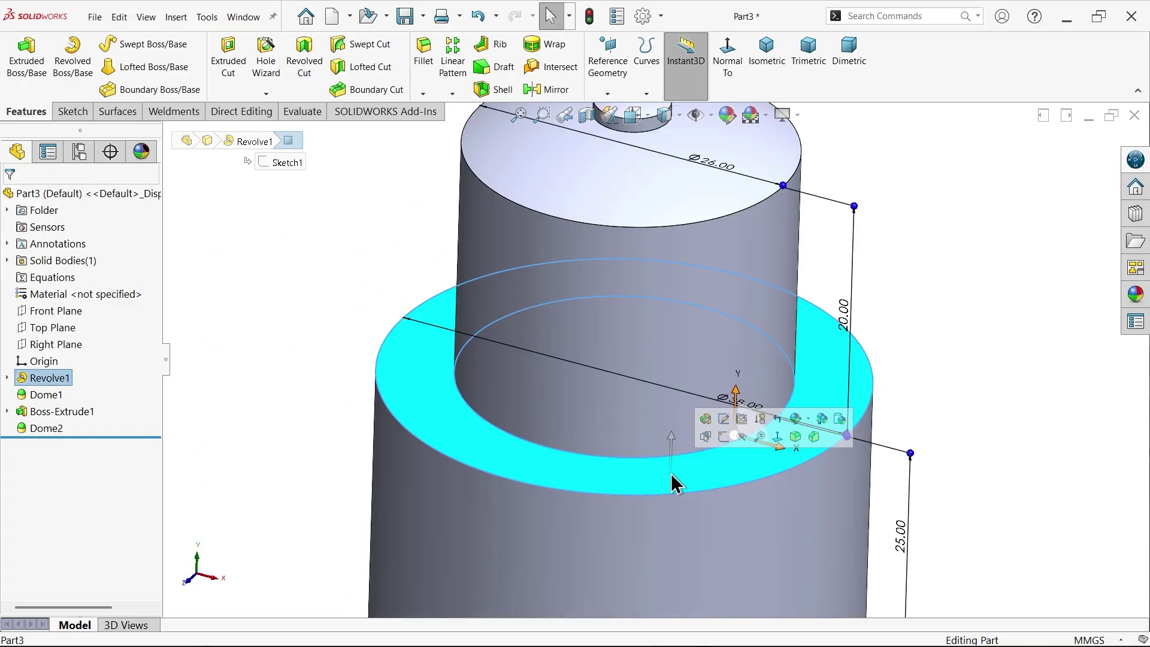
pyautogui.click(723, 437)
pyautogui.moveTo(737, 470)
pyautogui.mouseDown(button='middle')
pyautogui.moveTo(721, 441)
pyautogui.moveTo(731, 272)
pyautogui.moveTo(688, 303)
pyautogui.moveTo(714, 314)
pyautogui.mouseUp(button='middle')
pyautogui.scroll(3, 699, 290)
pyautogui.scroll(3, 723, 354)
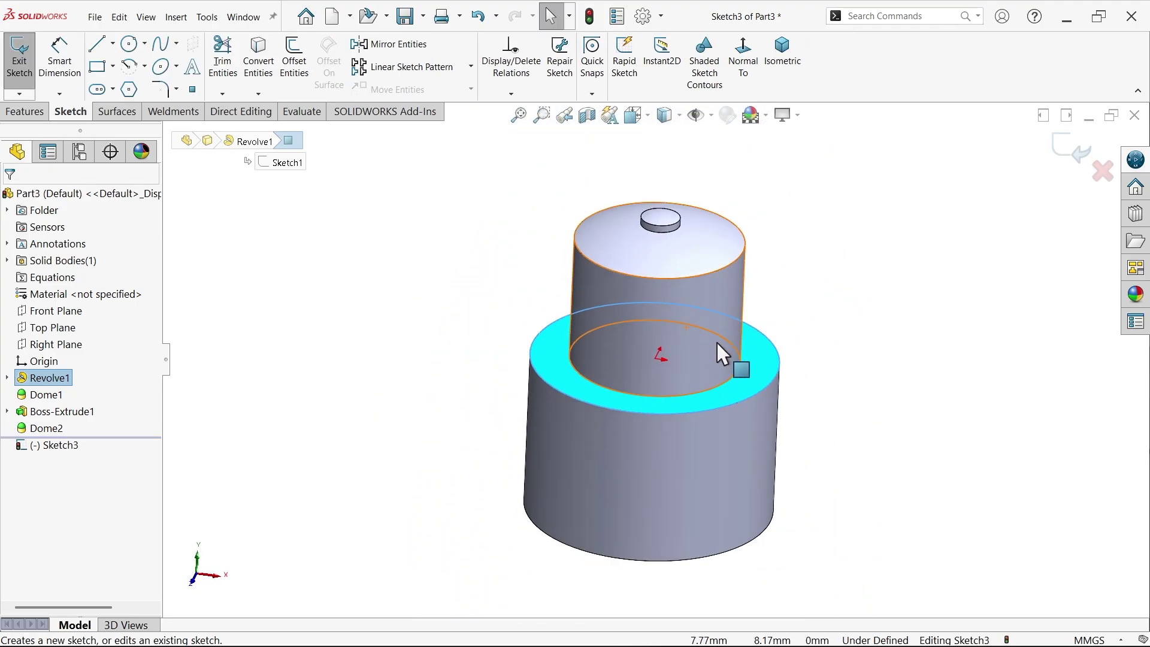
pyautogui.scroll(-3, 723, 354)
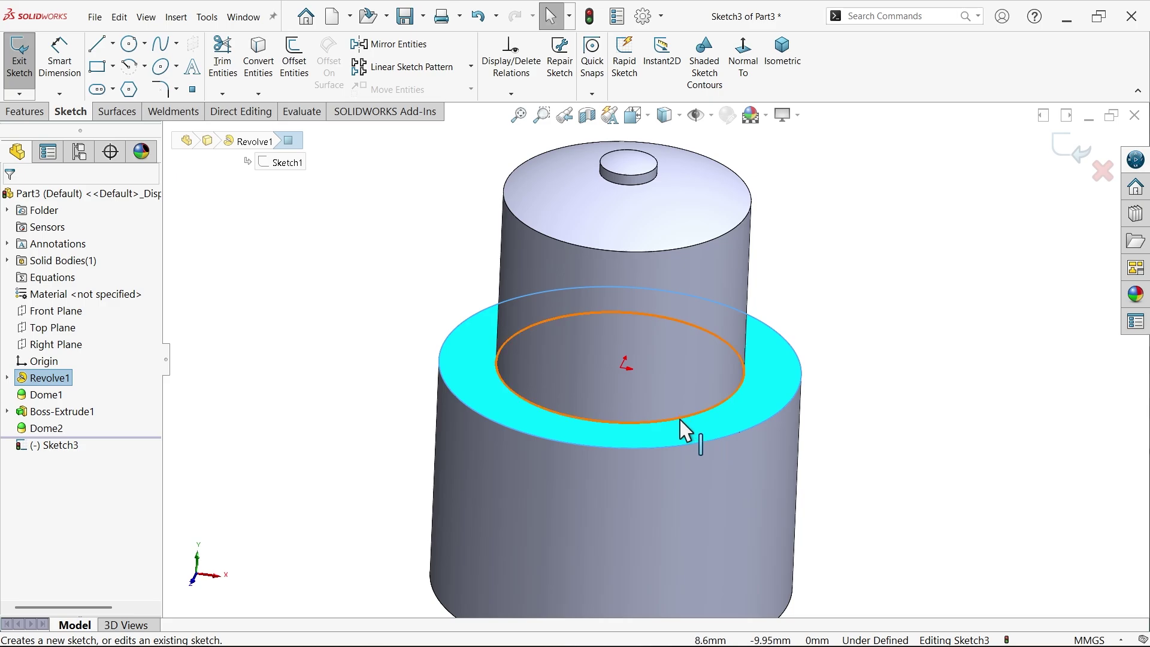
pyautogui.click(681, 422)
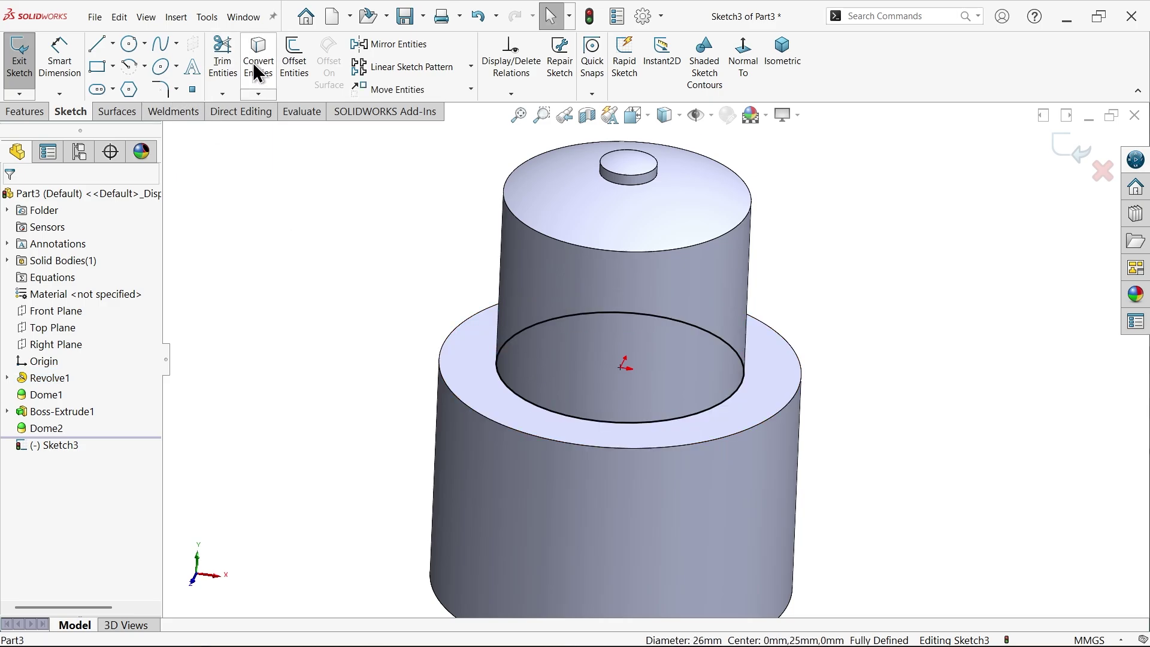
# Create a counterclockwise helix from the converted circle, defined by pitch and revolution with constant 6 mm pitch, 4 revolutions and 0° start angle
pyautogui.click(31, 110)
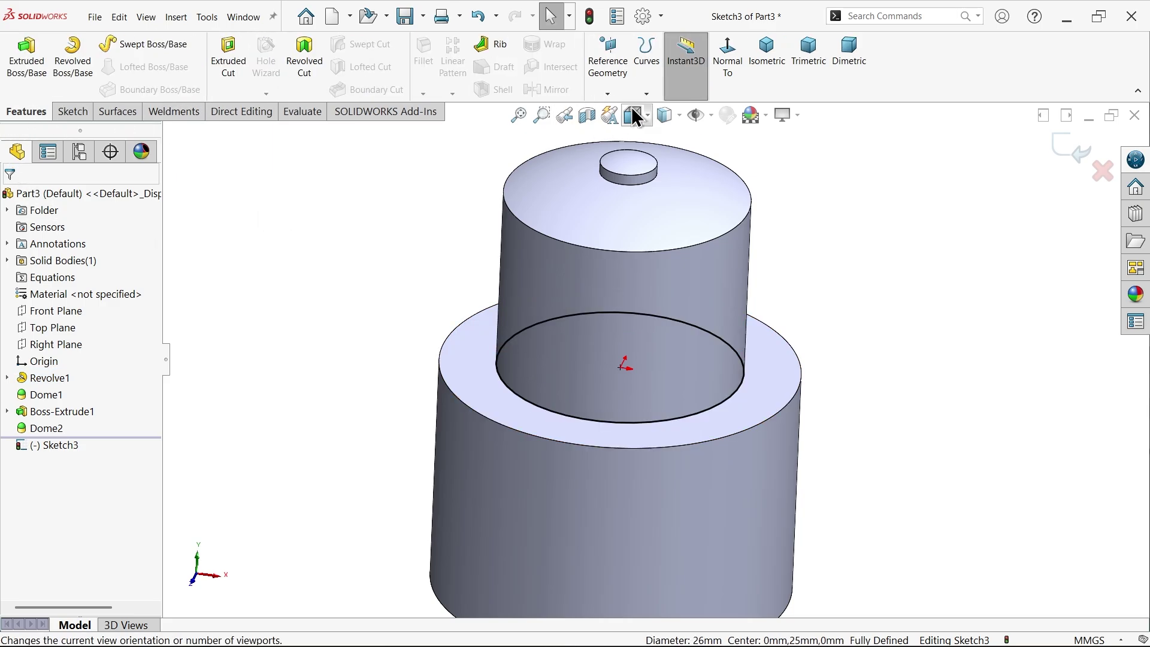
pyautogui.click(647, 94)
pyautogui.click(688, 127)
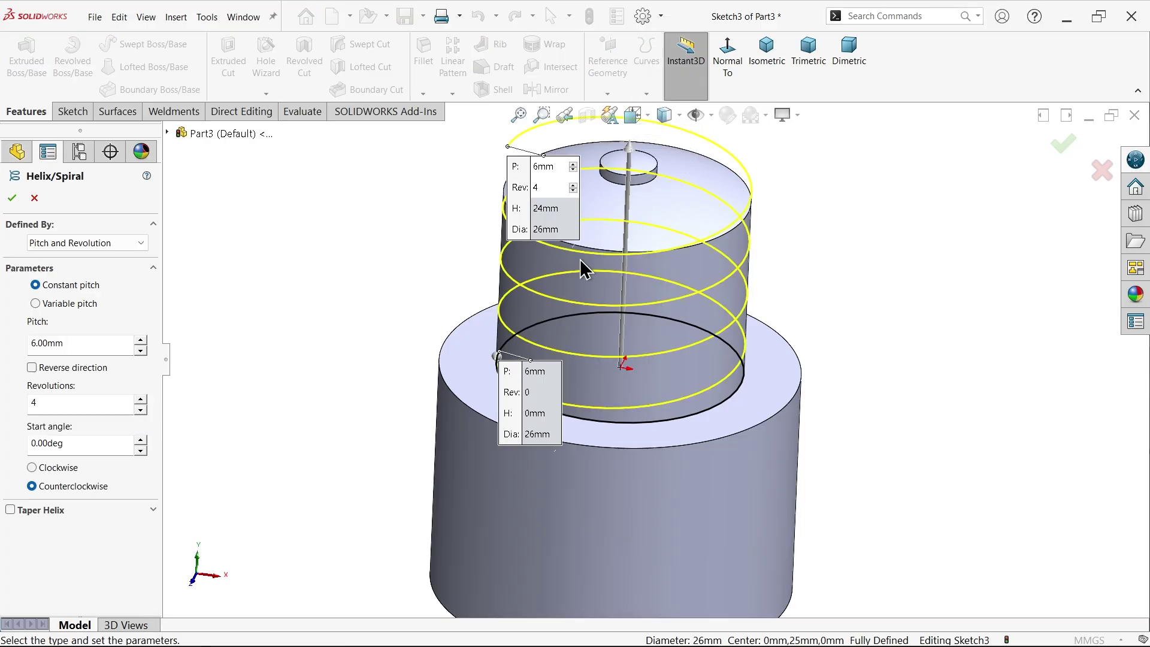
pyautogui.click(71, 244)
pyautogui.click(71, 251)
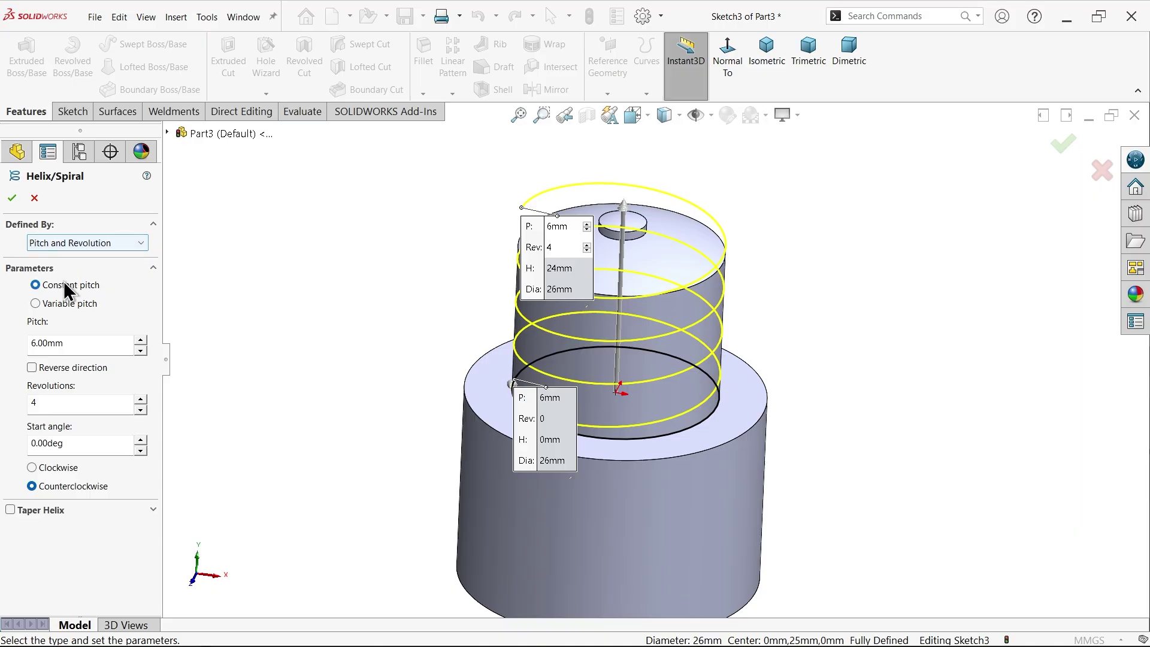
pyautogui.moveTo(73, 346); pyautogui.dragTo(12, 339)
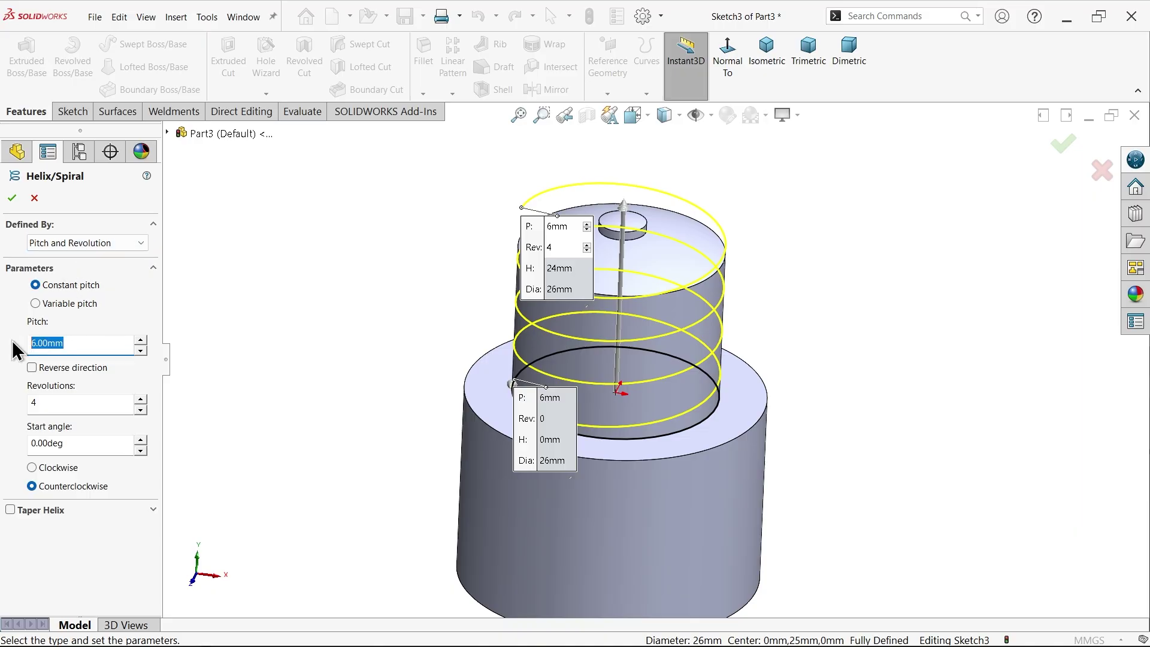
pyautogui.moveTo(53, 411); pyautogui.dragTo(26, 403)
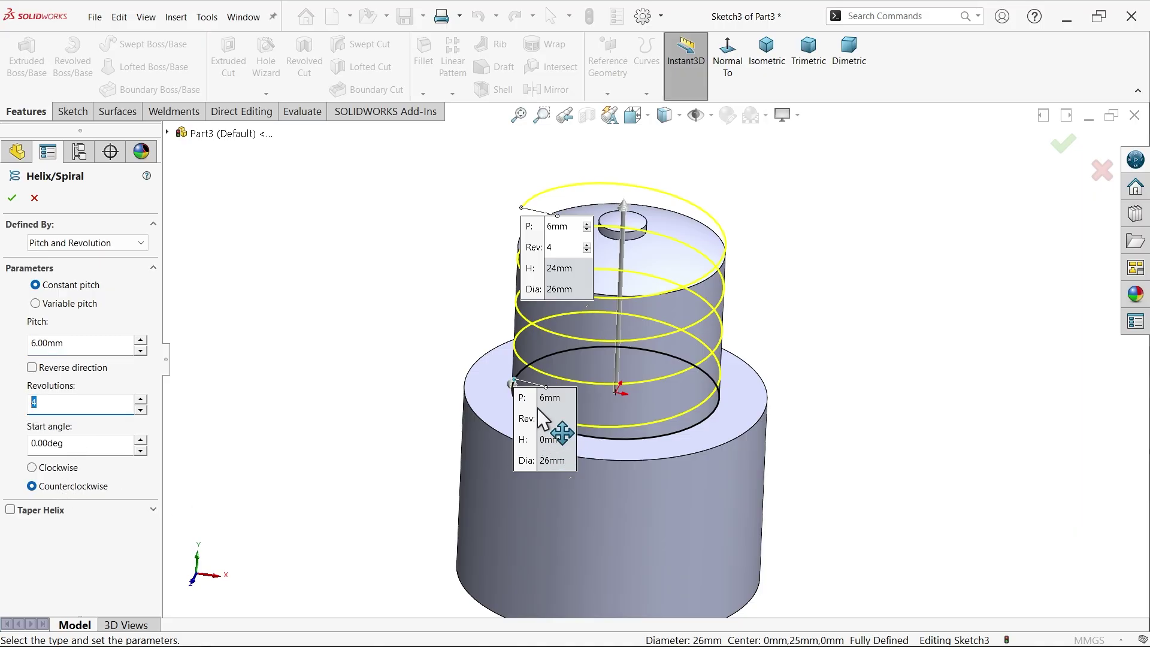
pyautogui.moveTo(547, 431); pyautogui.dragTo(326, 422)
pyautogui.moveTo(561, 238); pyautogui.dragTo(343, 195)
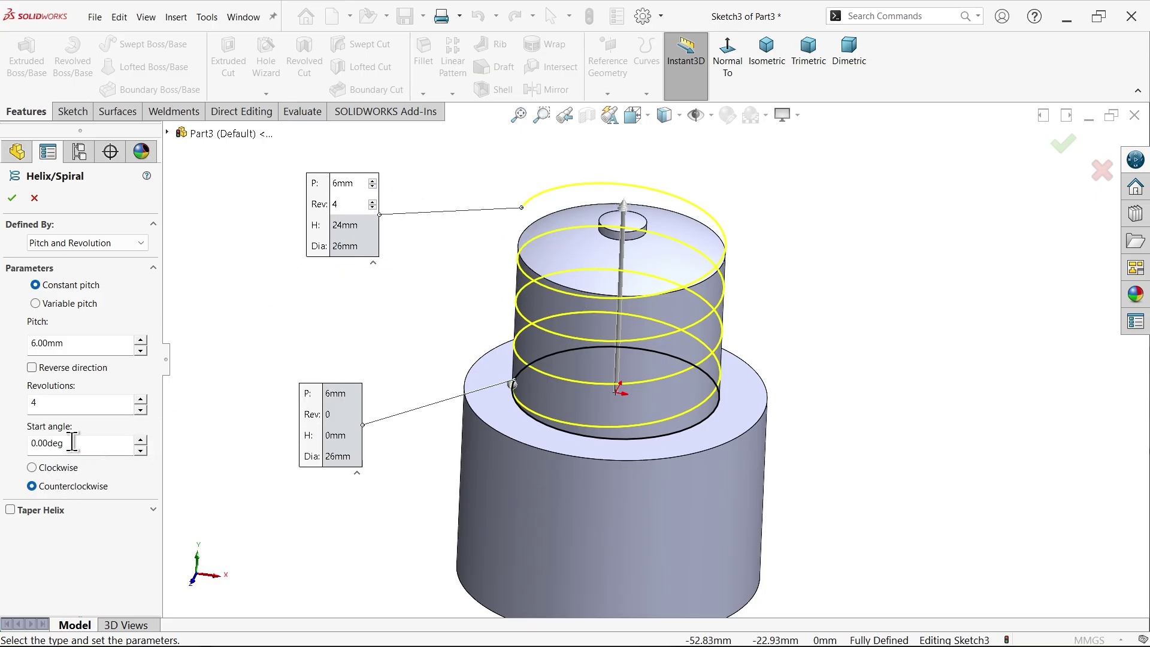
pyautogui.click(12, 198)
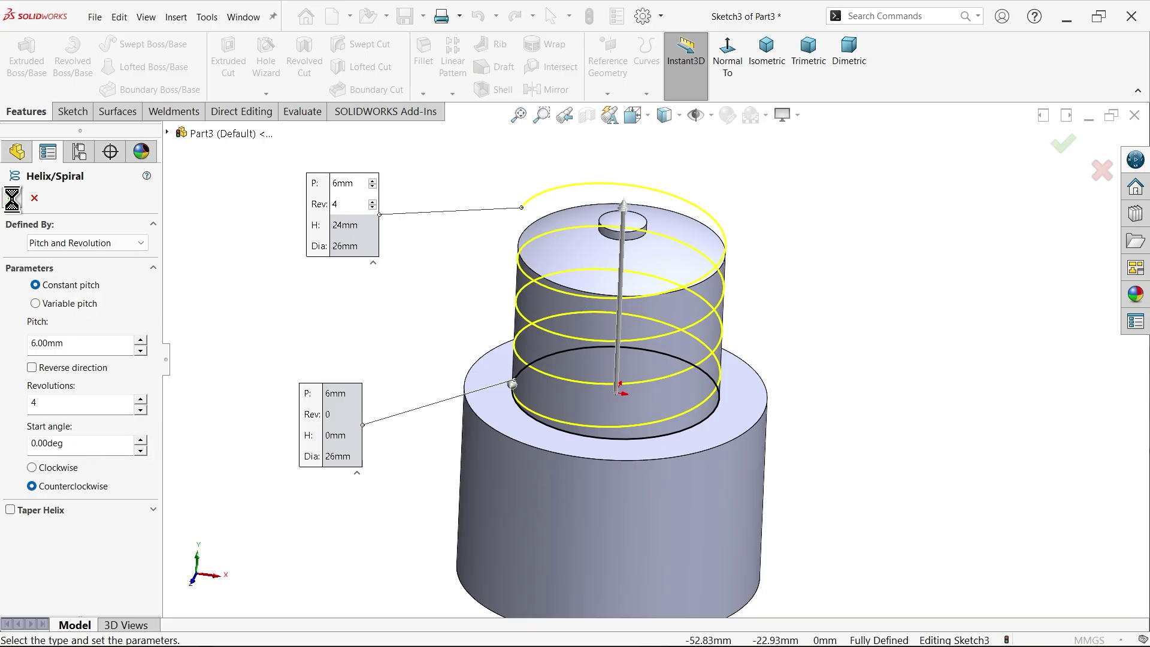
pyautogui.click(347, 313)
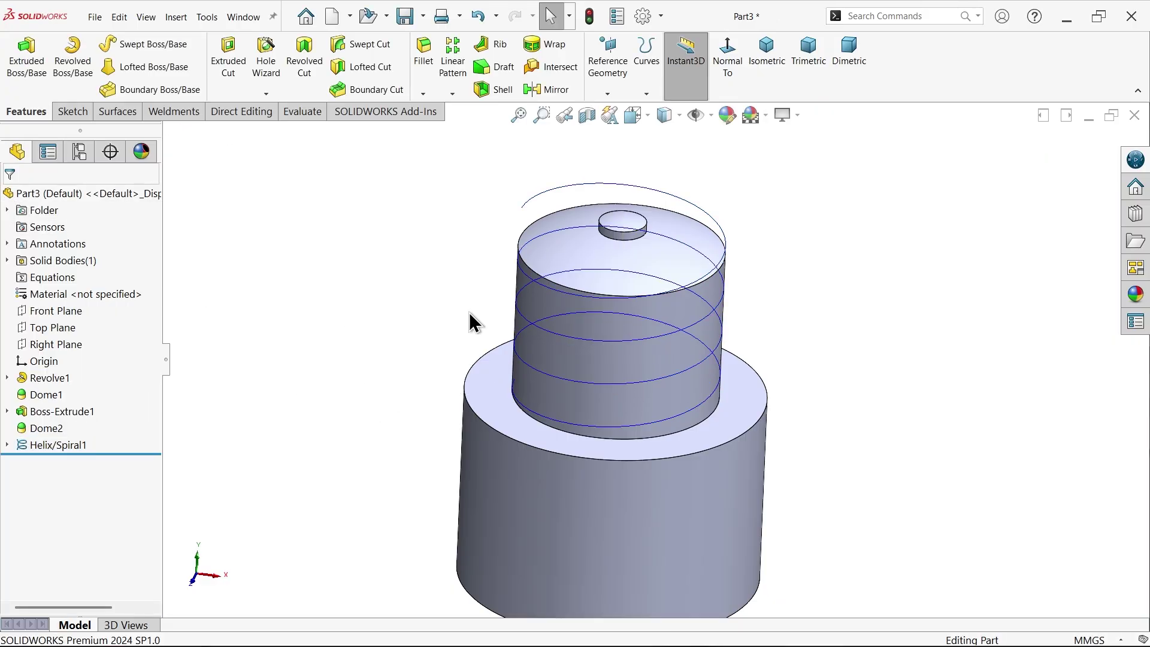
# Cut the screw thread with a Swept Cut using a 3 mm diameter circular profile along the helix
pyautogui.click(379, 45)
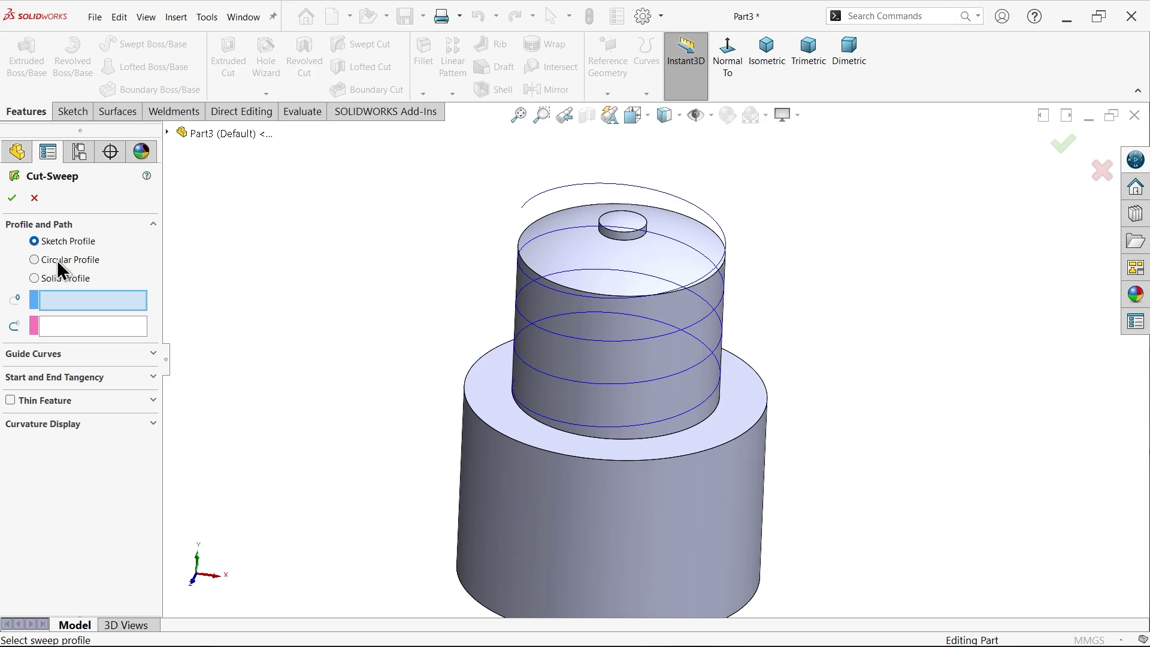
pyautogui.click(35, 260)
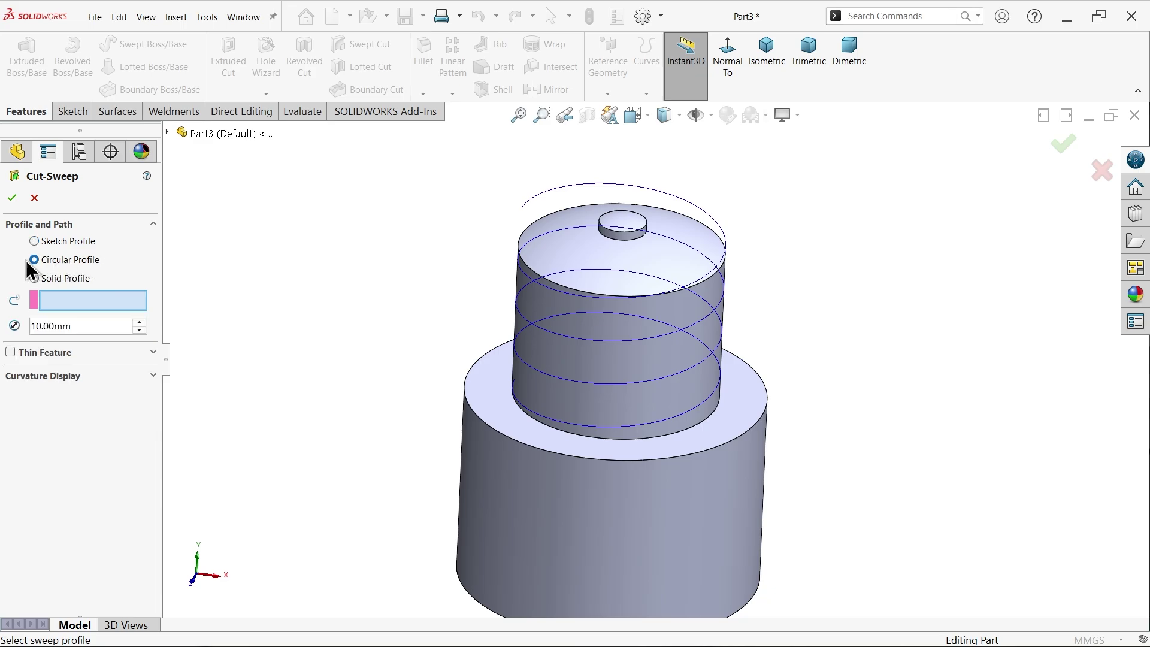
pyautogui.doubleClick(33, 326)
pyautogui.write('3')
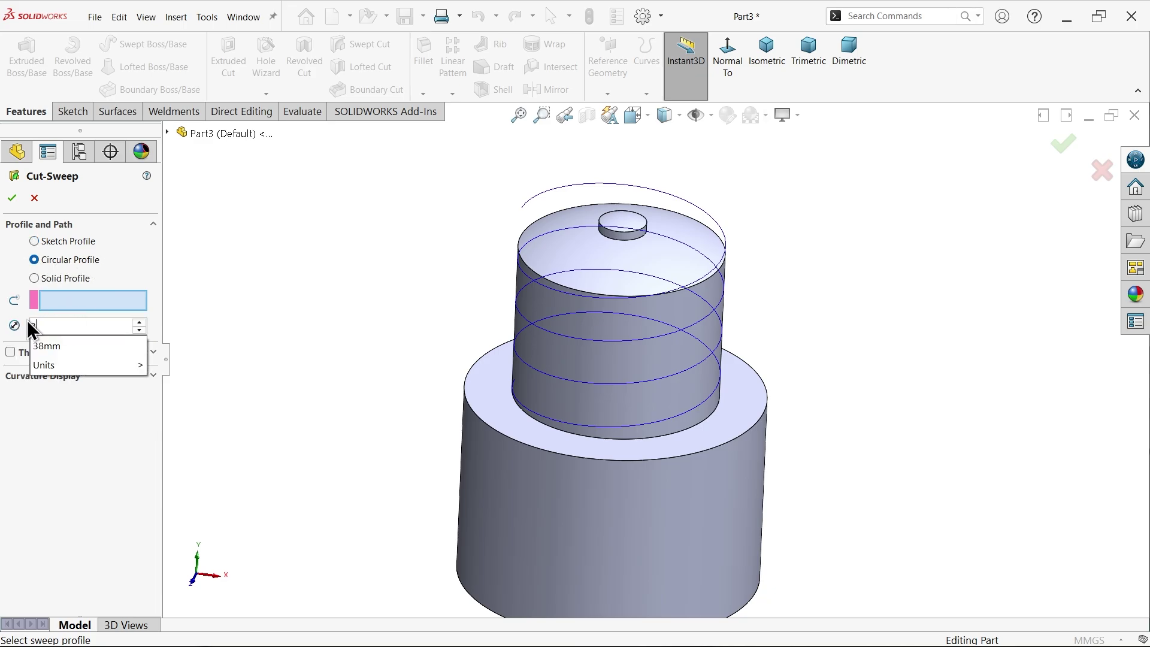
pyautogui.press('Return')
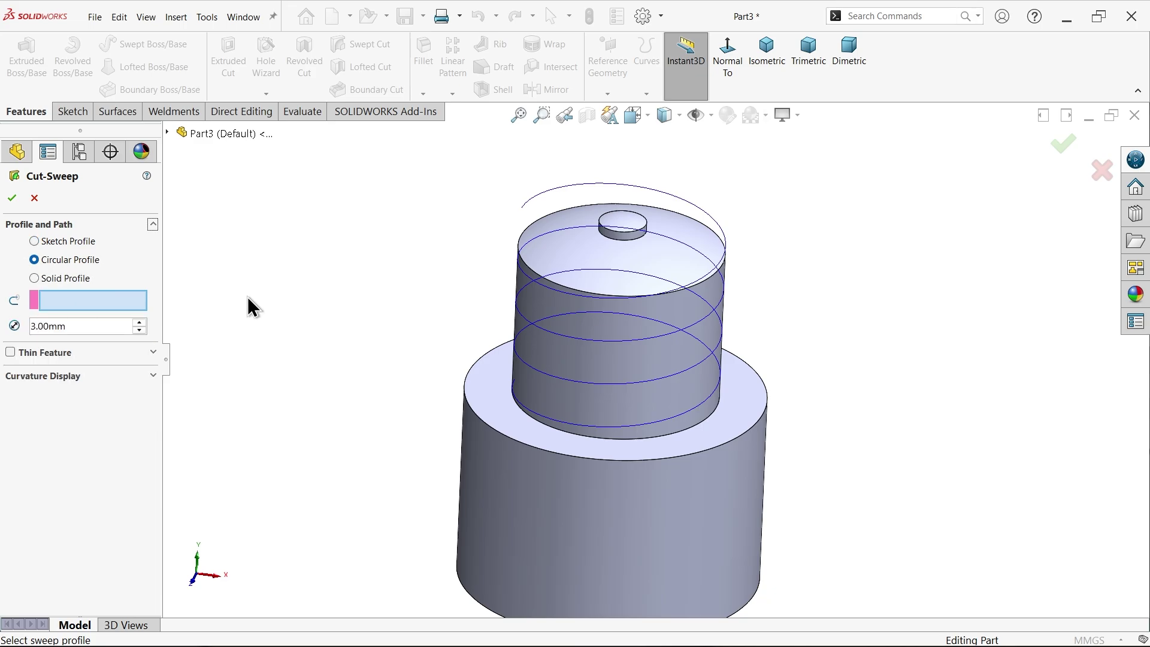
pyautogui.click(537, 206)
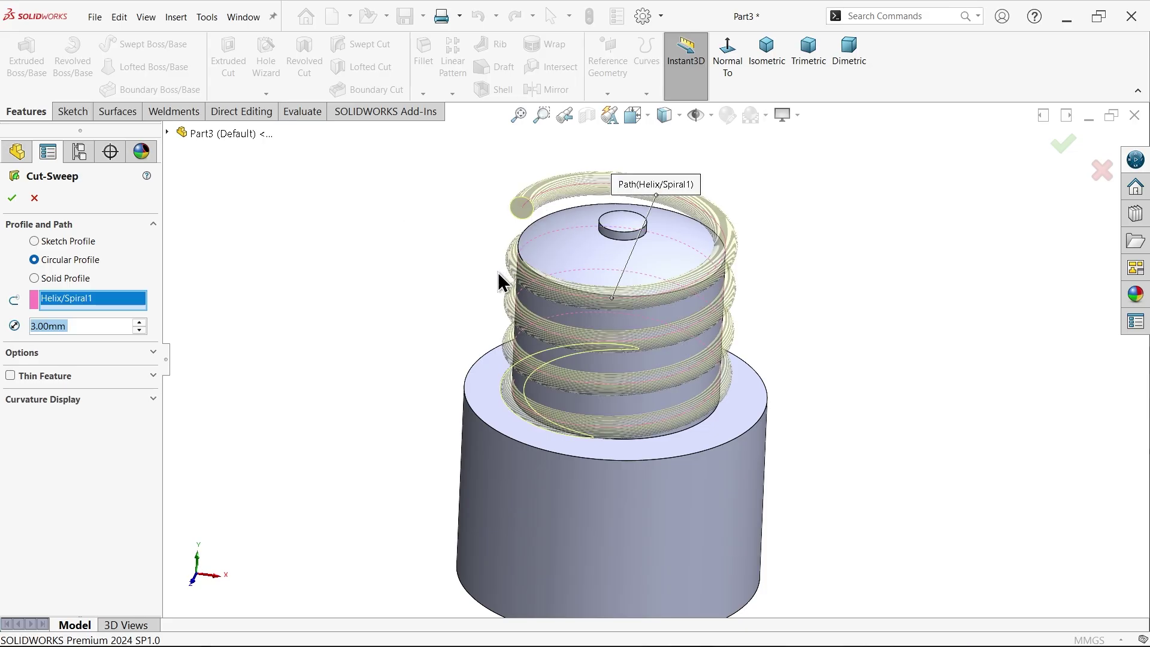
pyautogui.click(779, 66)
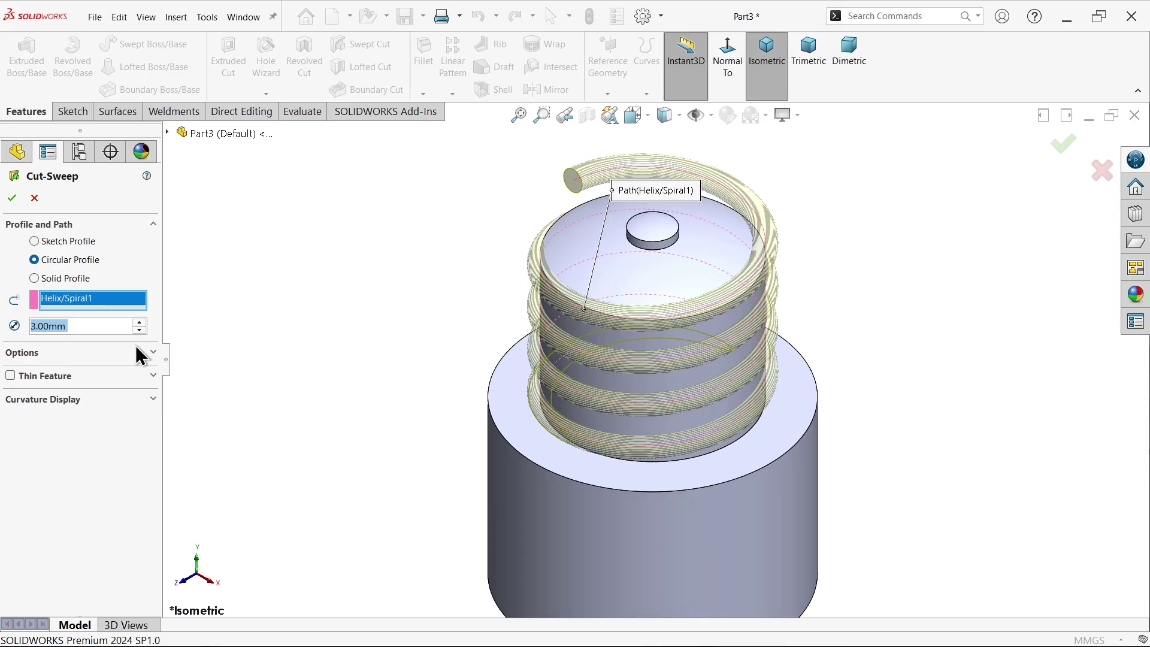
pyautogui.click(34, 359)
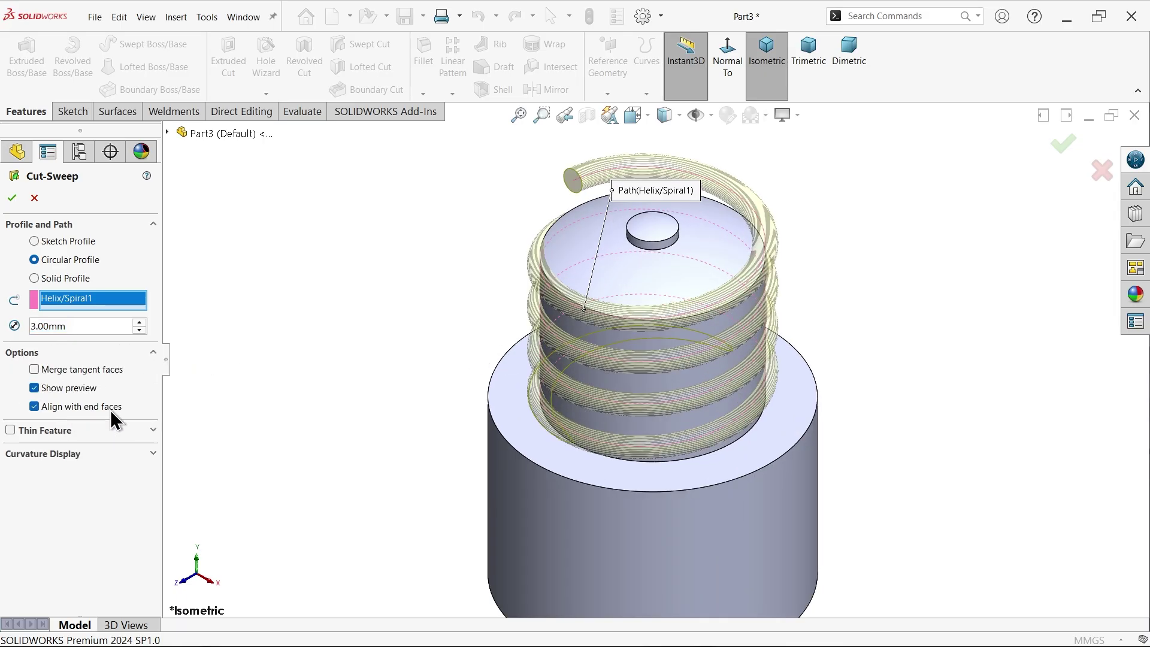
pyautogui.click(12, 198)
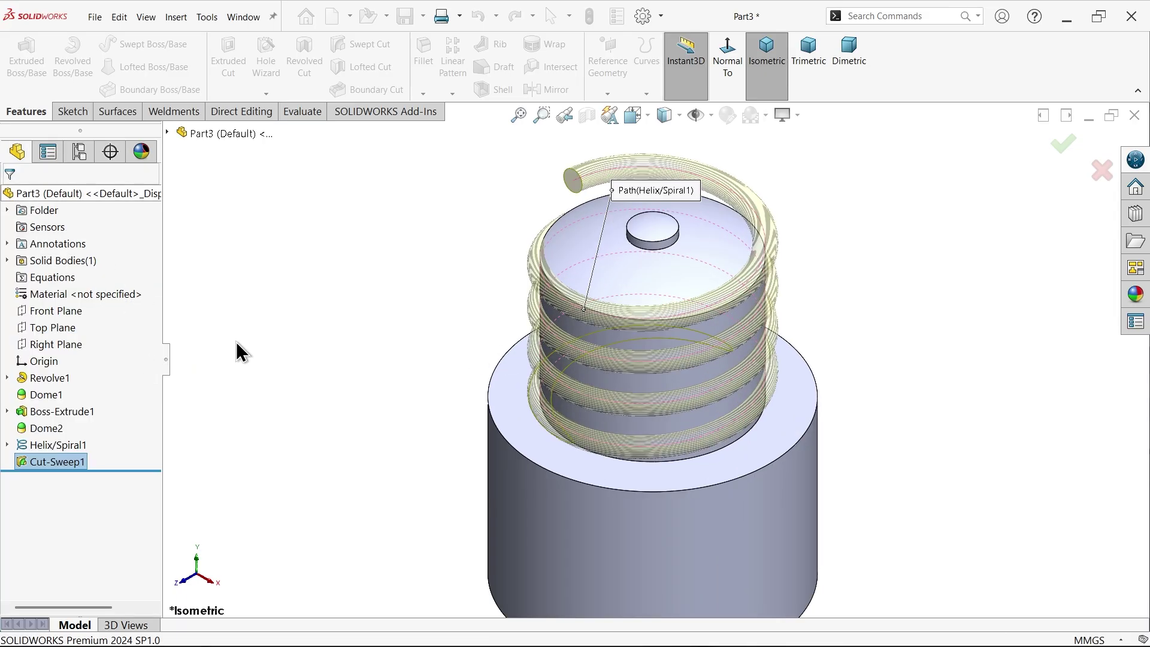
# Hide the helix curve around the threaded cap
pyautogui.click(611, 179)
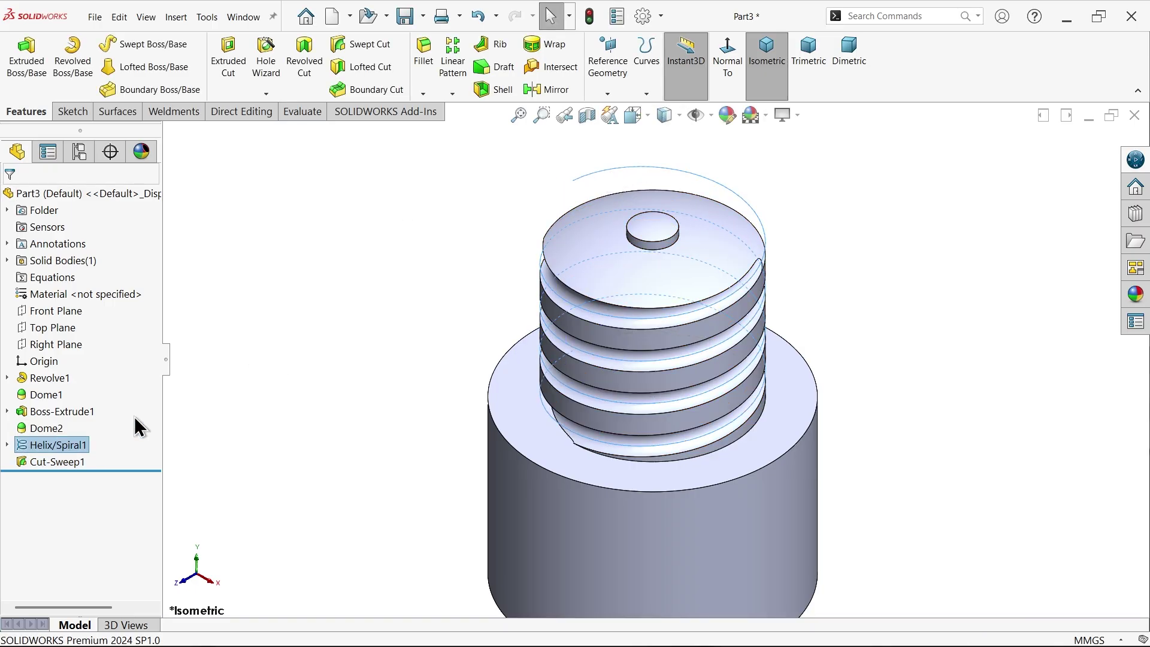
pyautogui.click(114, 423)
pyautogui.click(22, 445)
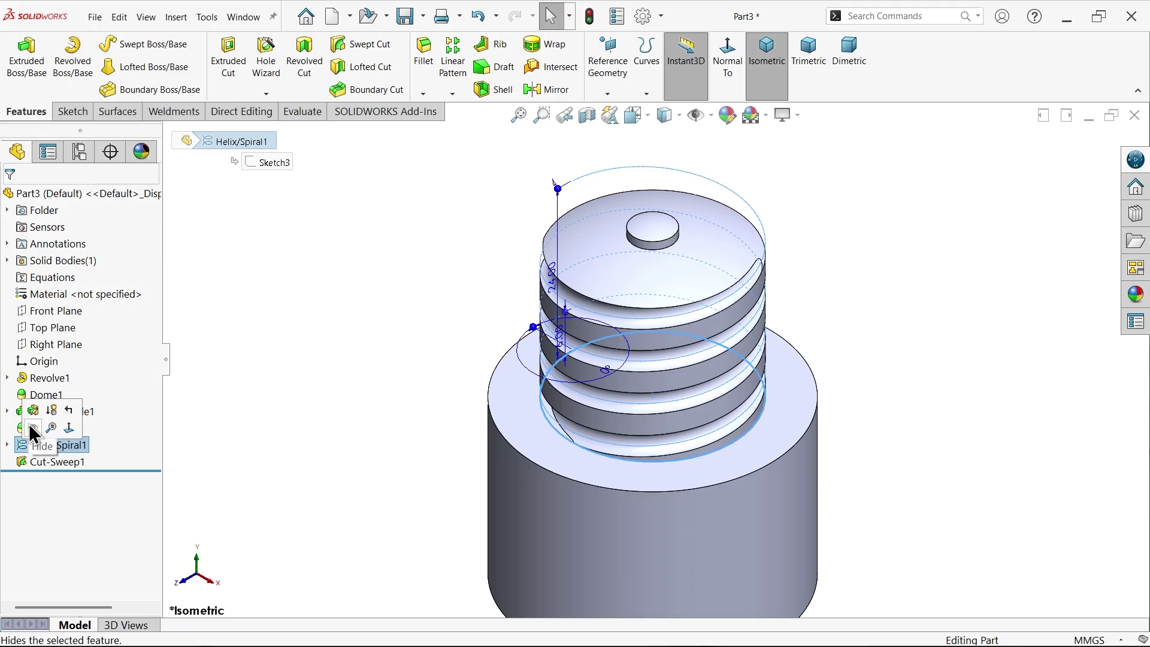
pyautogui.click(33, 428)
pyautogui.moveTo(308, 390)
pyautogui.mouseDown(button='middle')
pyautogui.moveTo(327, 237)
pyautogui.moveTo(318, 357)
pyautogui.mouseUp(button='middle')
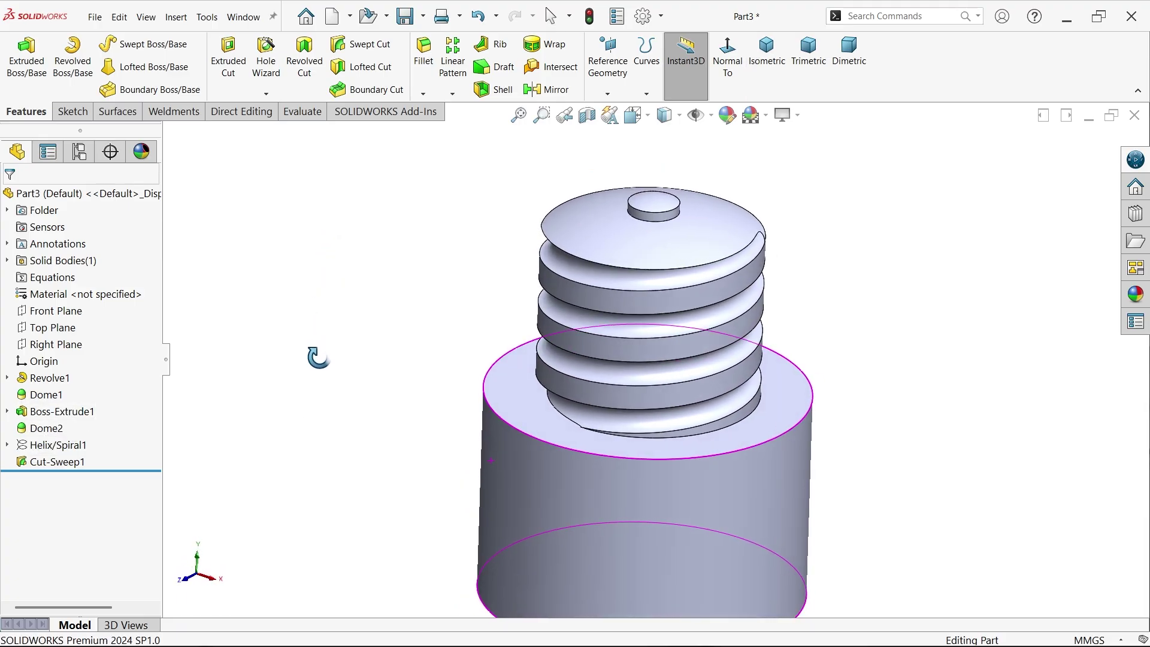
# Switch to the drawing image Energy Saving Lamp Modeling in SolidWorks.png and examine the spiral tube's dimensions and the notes on its diameter, pitch and turns
pyautogui.hotkey('alt', 'Tab')
pyautogui.moveTo(252, 460); pyautogui.dragTo(310, 145)
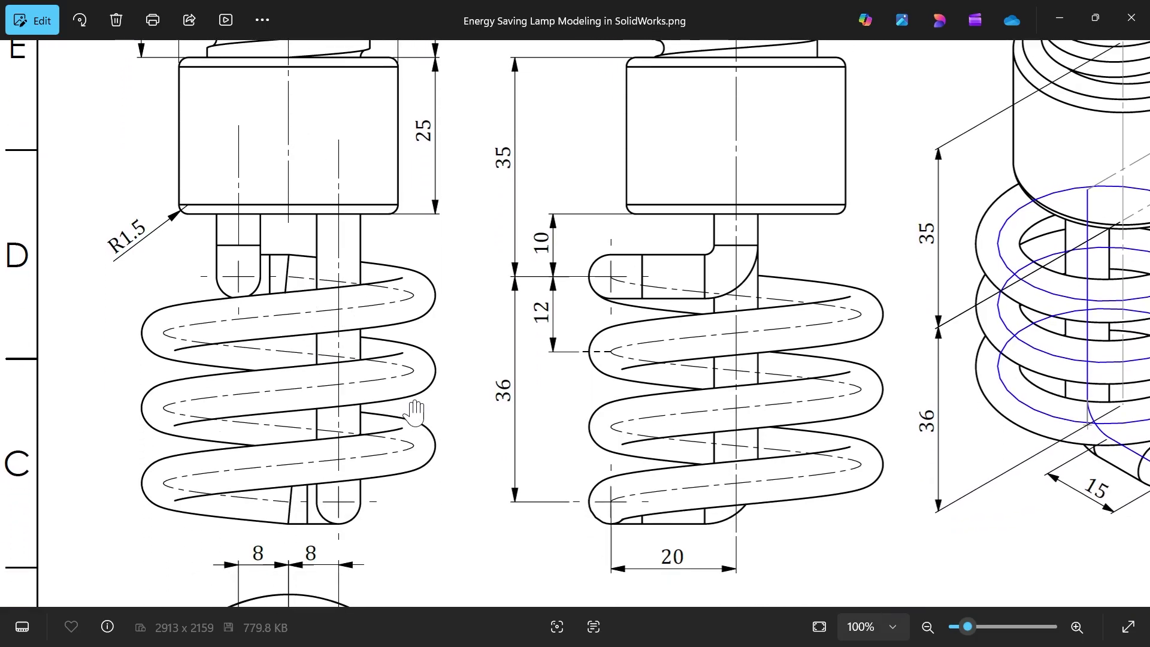
pyautogui.moveTo(386, 409); pyautogui.dragTo(466, 114)
pyautogui.moveTo(394, 356); pyautogui.dragTo(439, 225)
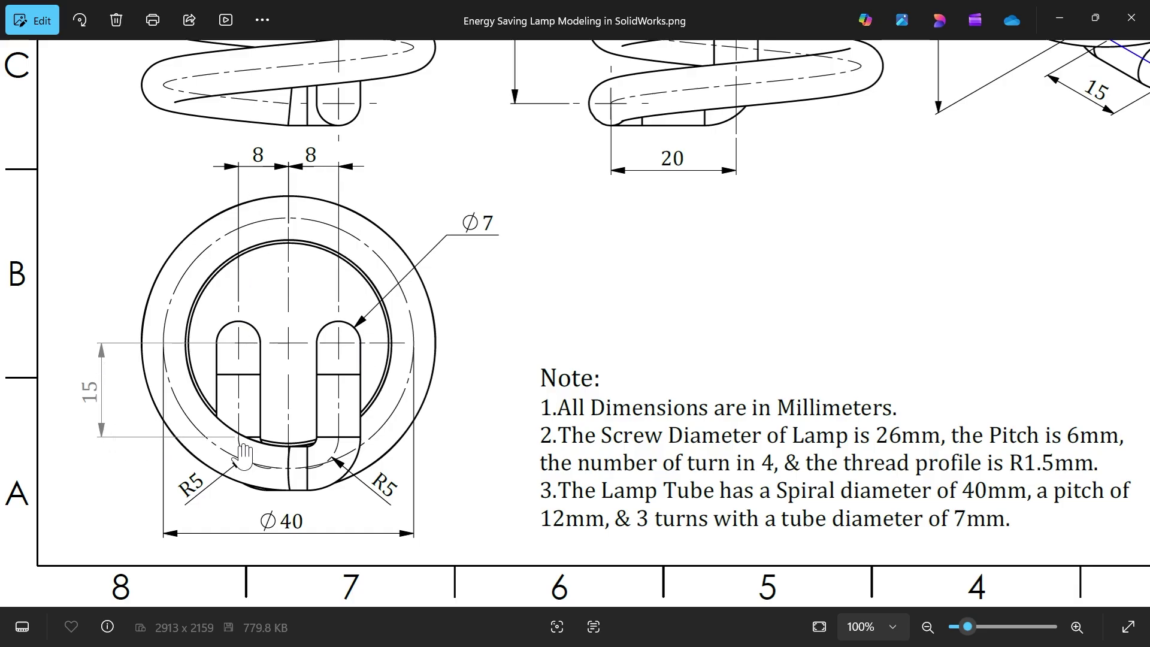
pyautogui.moveTo(749, 179); pyautogui.dragTo(372, 501)
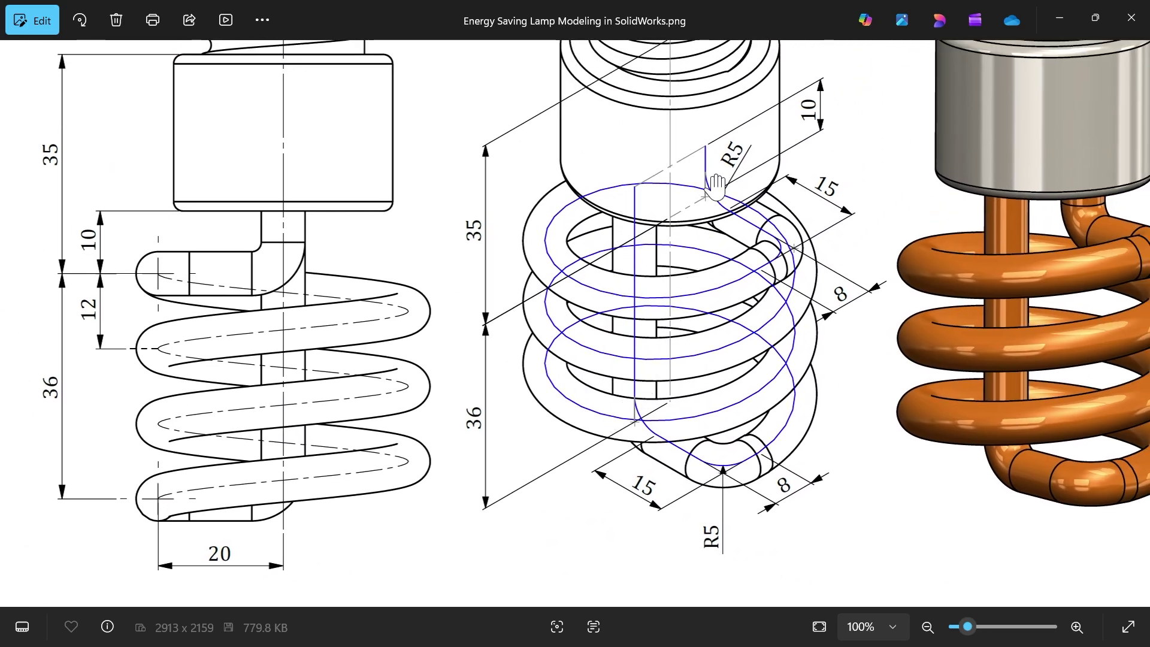
pyautogui.scroll(2, 713, 173)
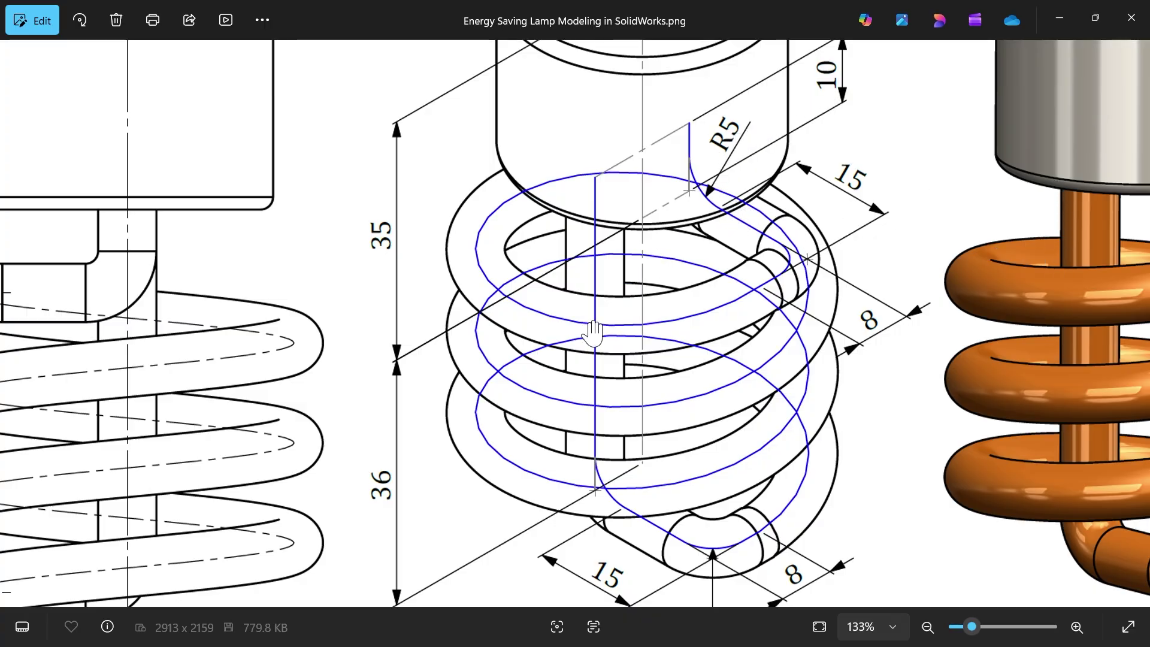
pyautogui.moveTo(596, 334); pyautogui.dragTo(899, 154)
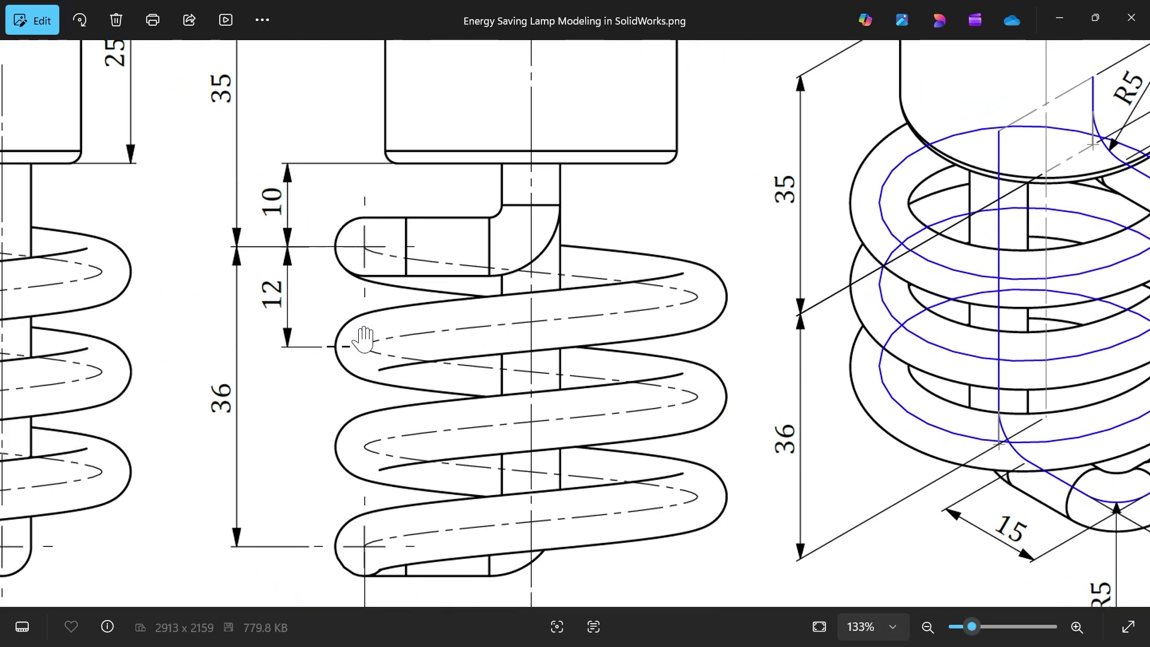
pyautogui.scroll(-2, 376, 289)
pyautogui.scroll(1, 408, 207)
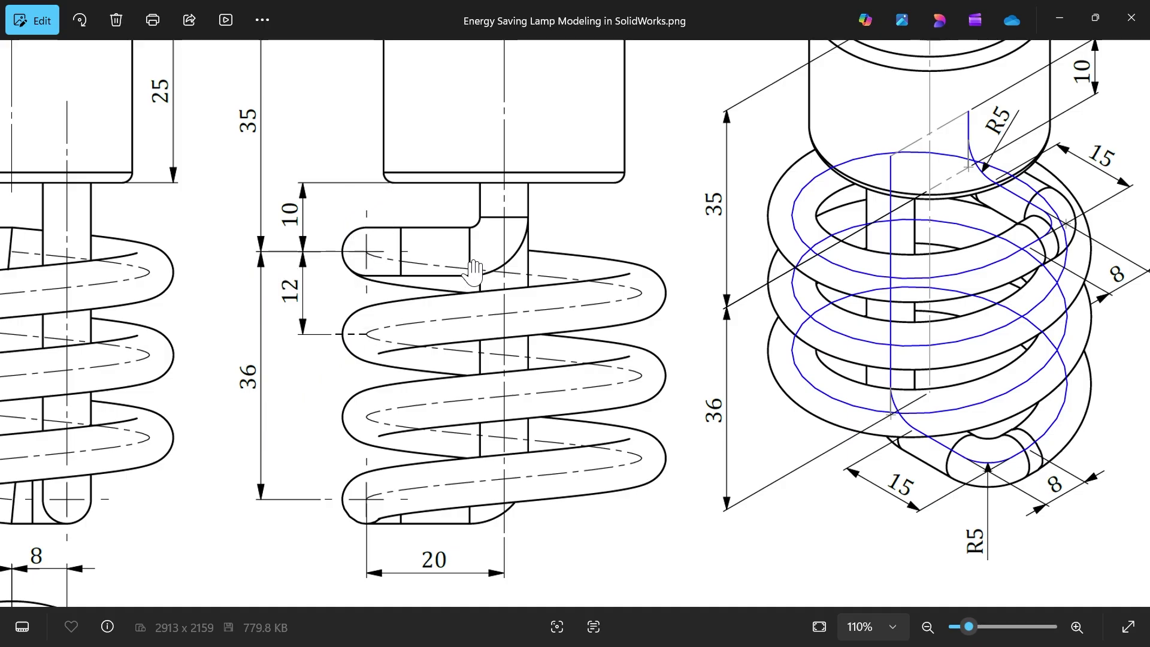
pyautogui.scroll(-1, 476, 267)
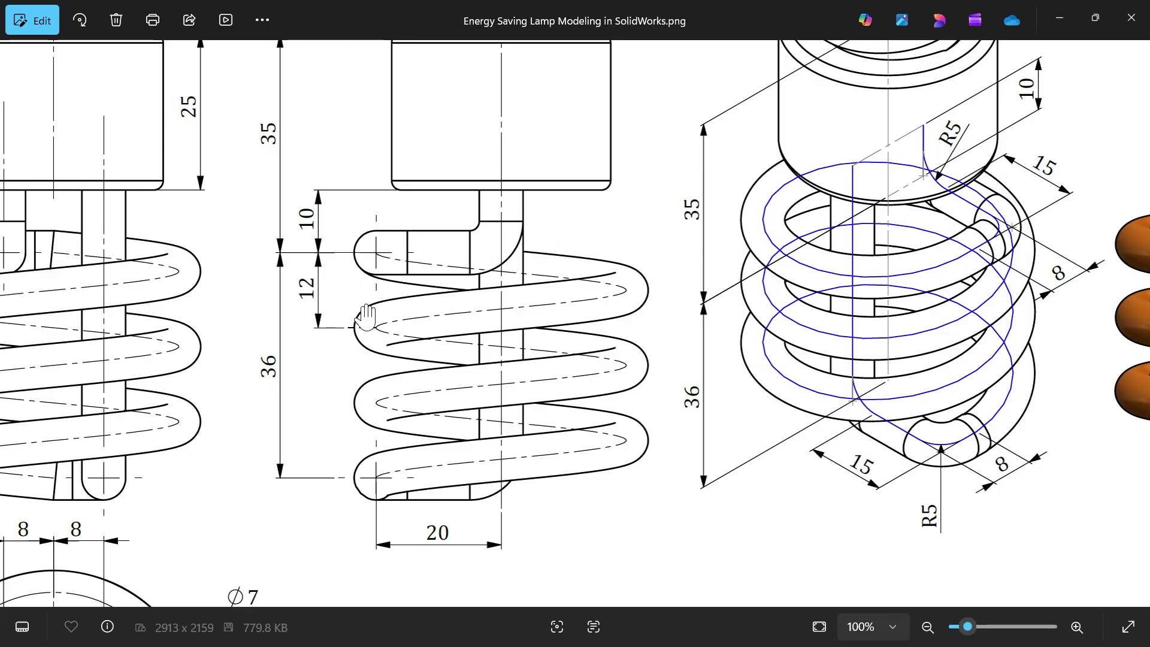
pyautogui.scroll(-5, 475, 388)
pyautogui.hscroll(-3, 290, 398)
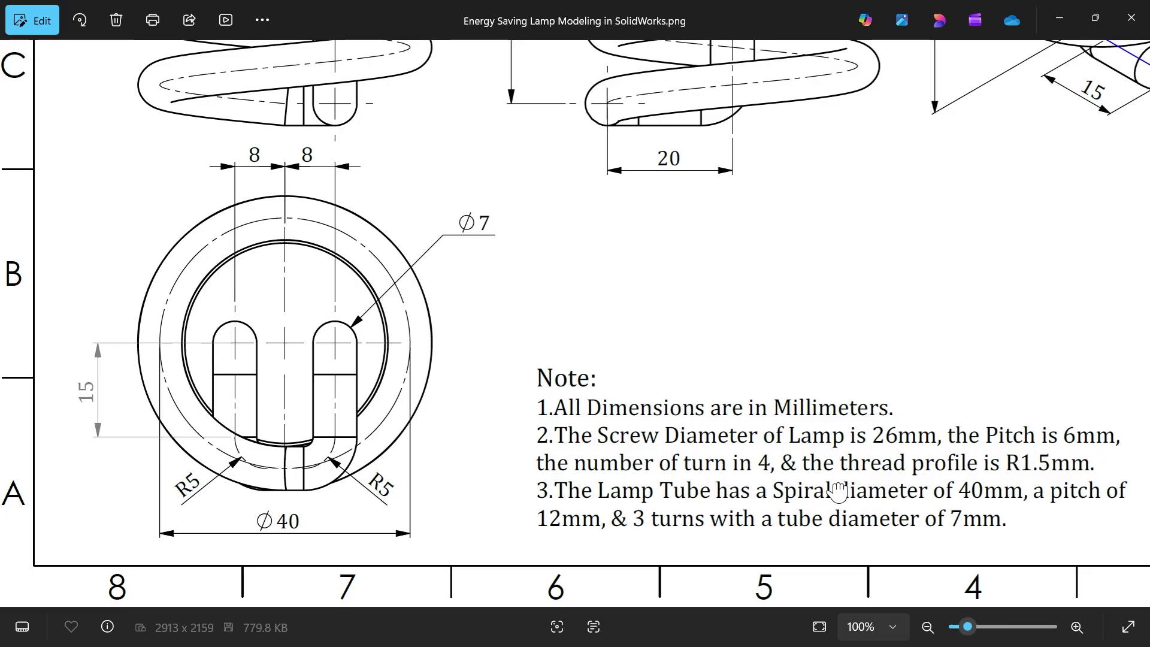
pyautogui.hscroll(2, 835, 490)
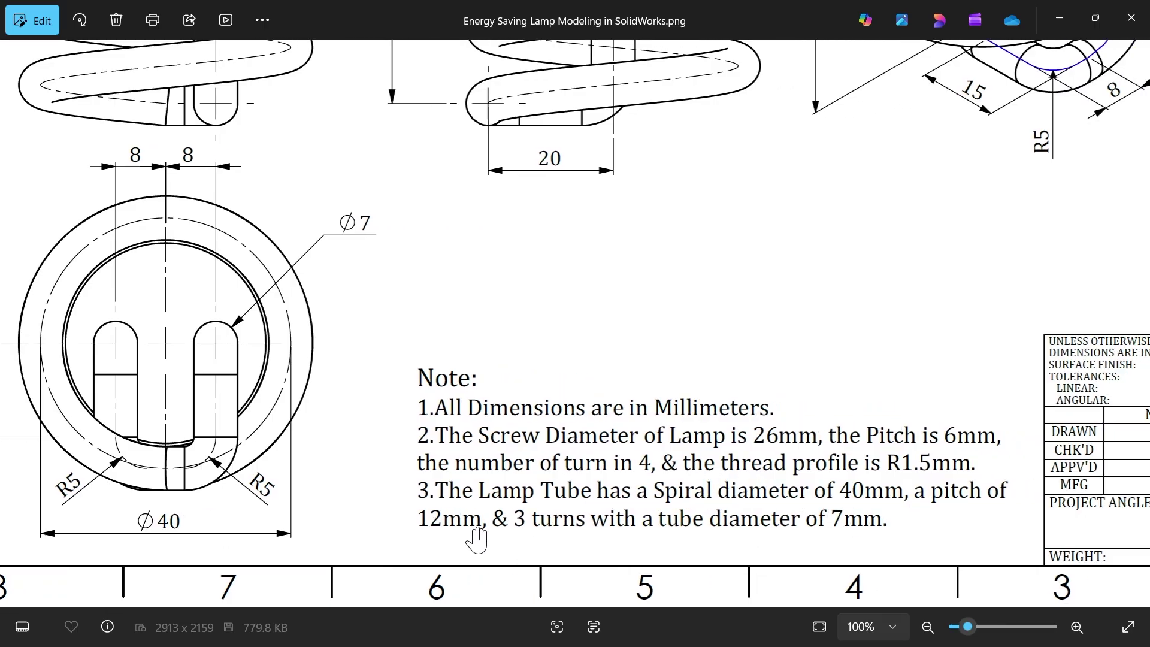
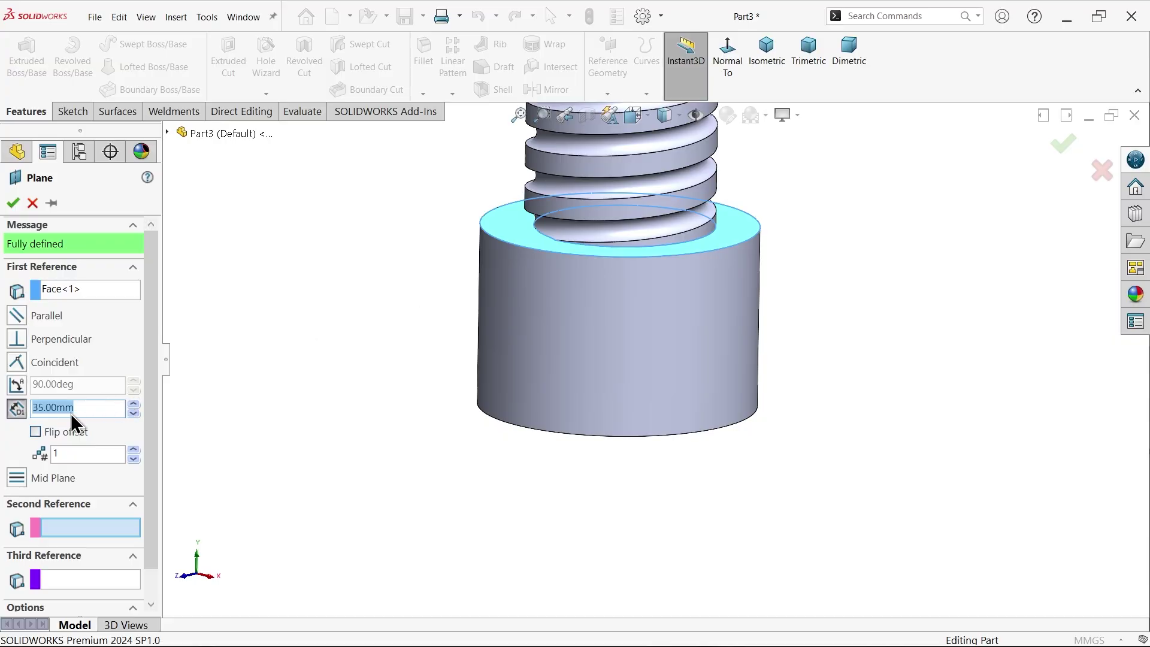
# Create a reference plane offset 35 mm from the ring-shaped shoulder face, flipped to lie below the base
pyautogui.scroll(3, 363, 412)
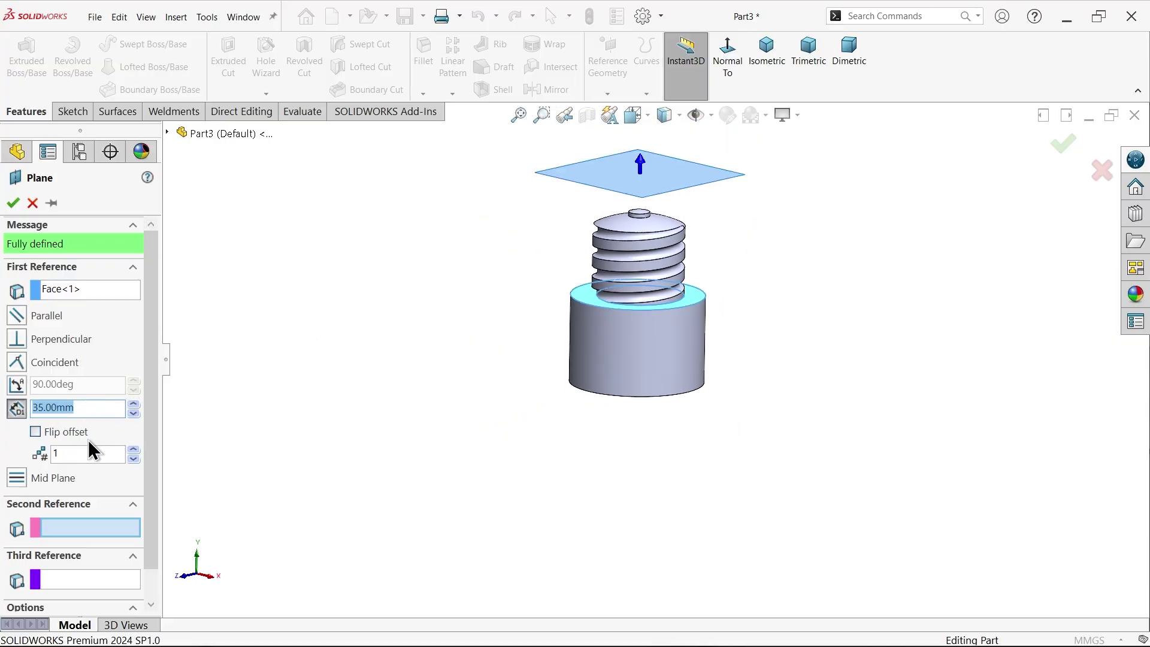
pyautogui.click(67, 433)
pyautogui.scroll(-3, 593, 379)
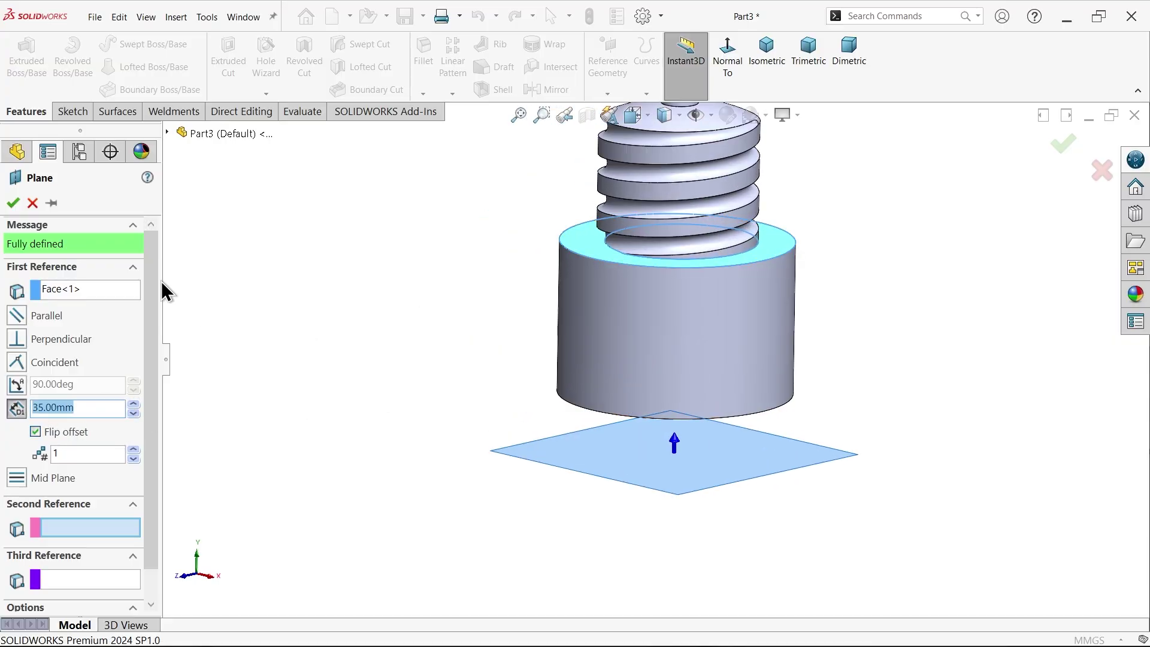
pyautogui.click(13, 203)
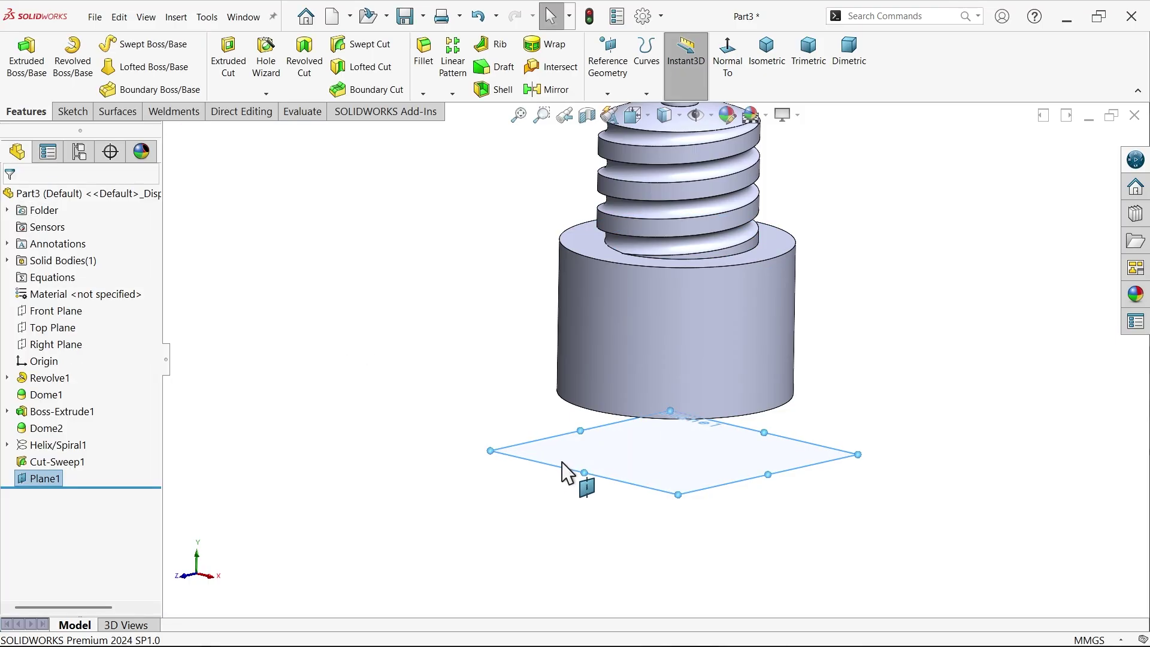
# Sketch a circle about 43 mm in diameter, centred on the origin, on the offset plane below the base
pyautogui.click(74, 112)
pyautogui.click(19, 55)
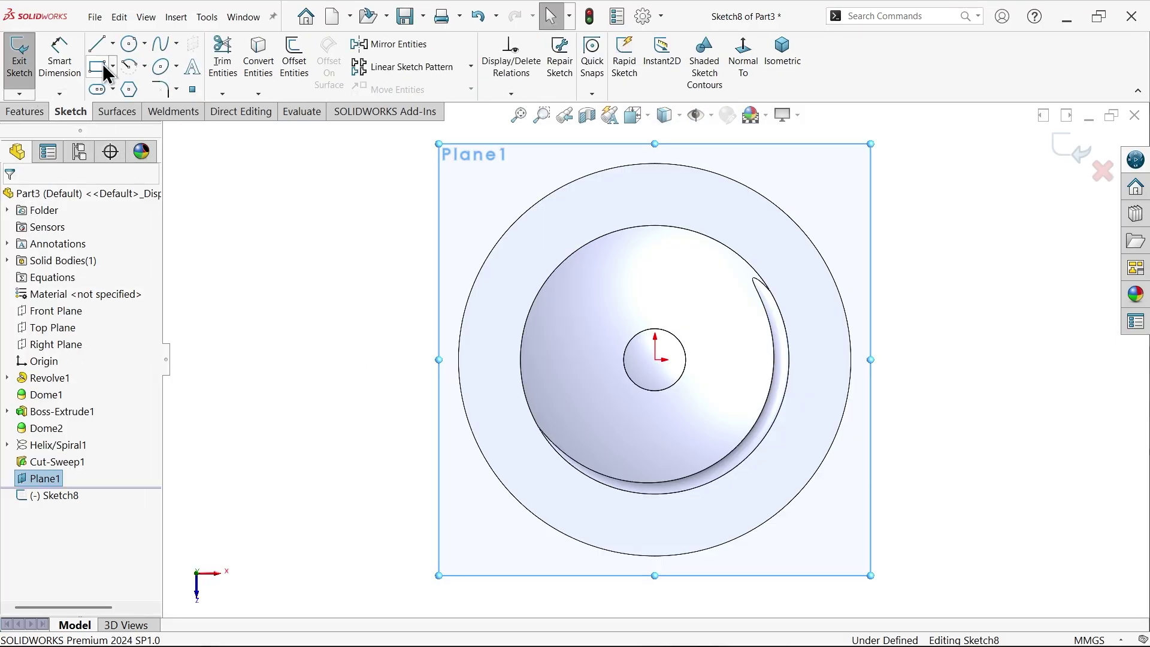
pyautogui.click(130, 44)
pyautogui.click(656, 360)
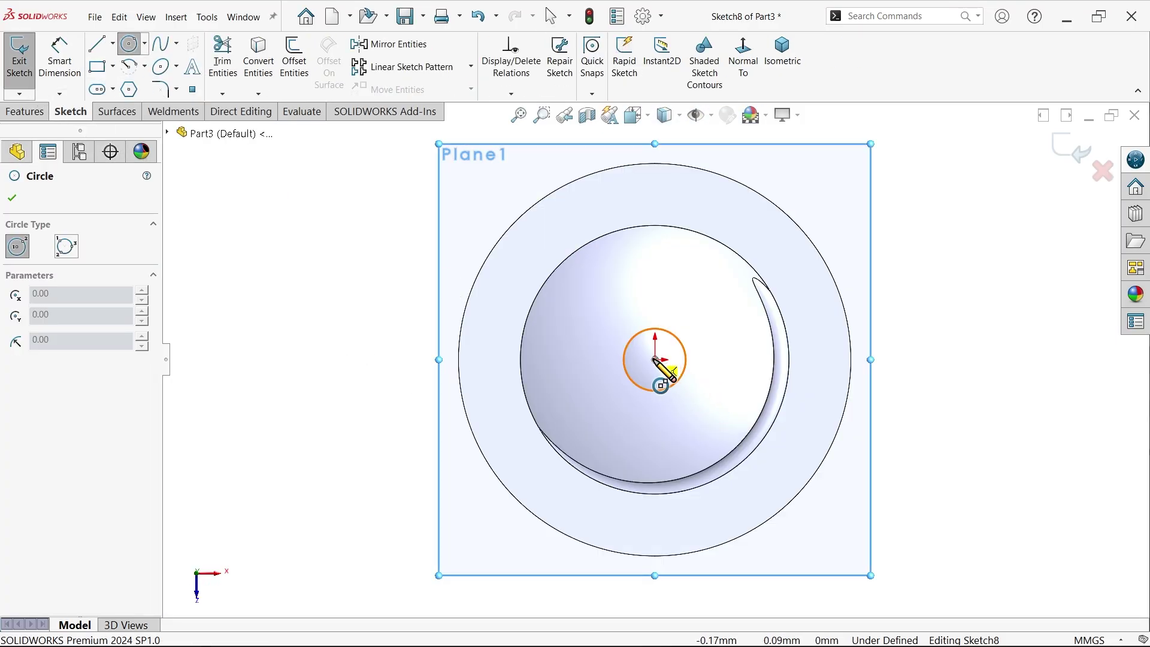
pyautogui.click(439, 311)
# Dimension the circle on the offset plane to a diameter of 40 mm
pyautogui.click(60, 60)
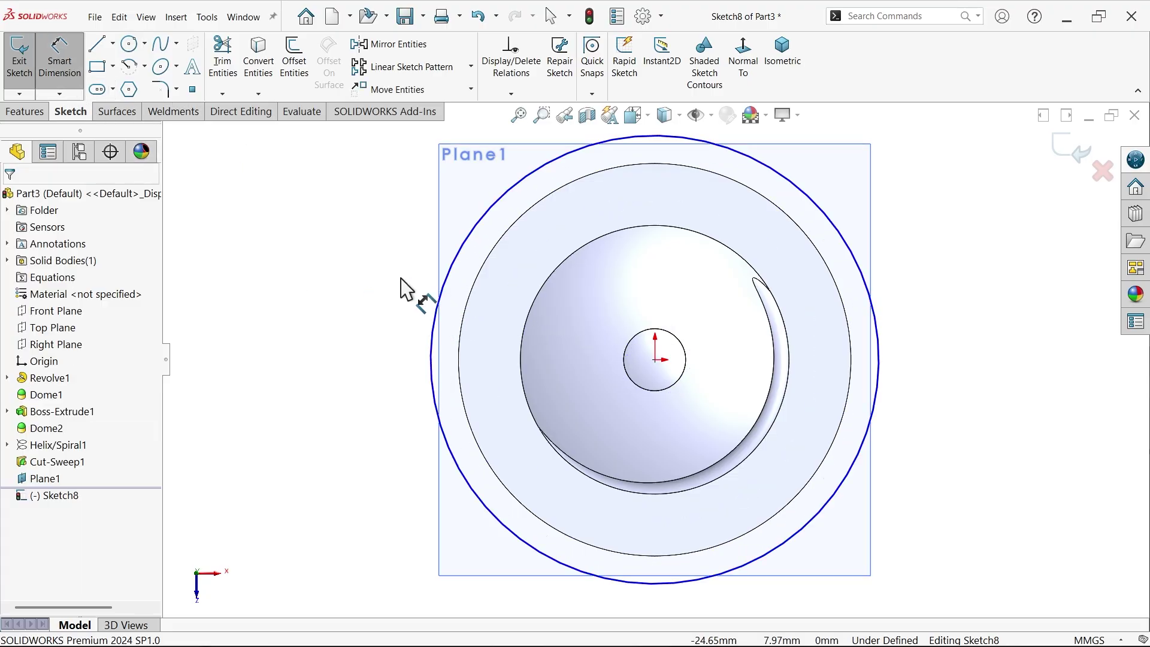
pyautogui.click(436, 319)
pyautogui.click(387, 318)
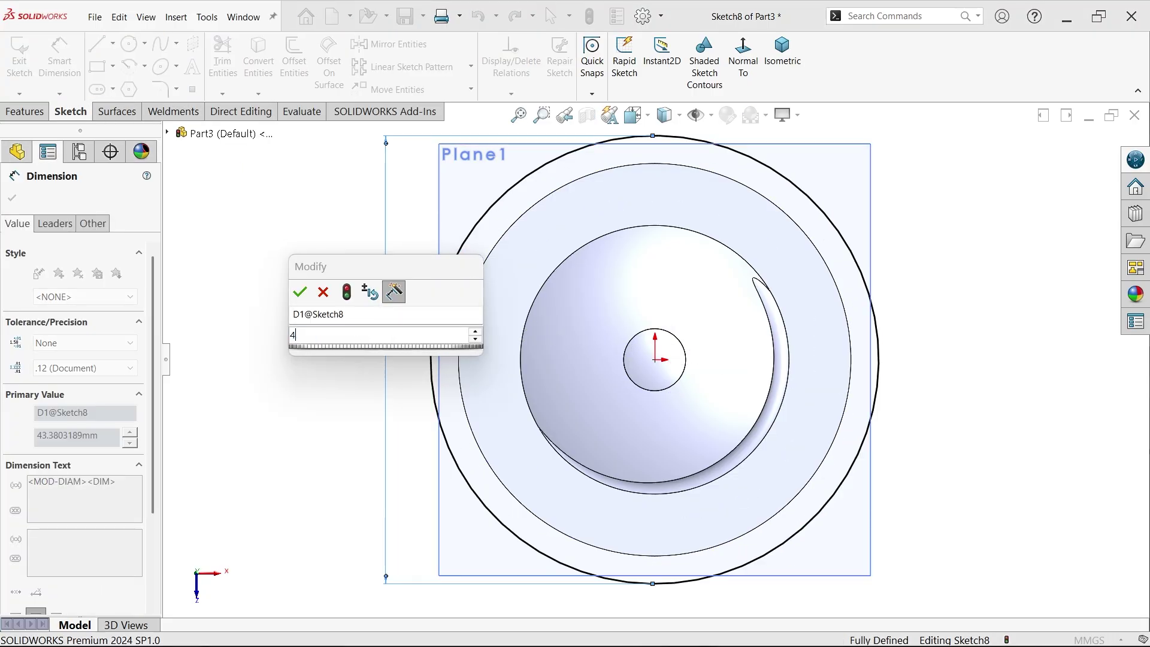
pyautogui.write('40')
pyautogui.click(301, 293)
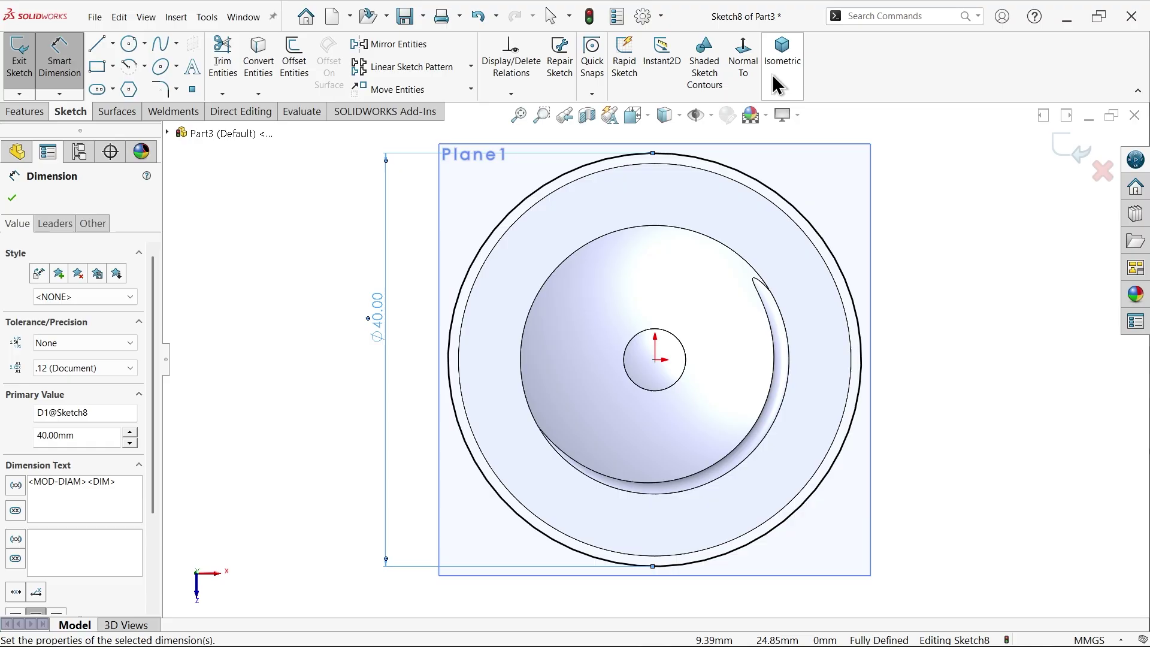
# Start a Helix and Spiral from the 40 mm circle, defined by Pitch and Revolution, with its direction reversed to run downward
pyautogui.click(780, 67)
pyautogui.click(12, 198)
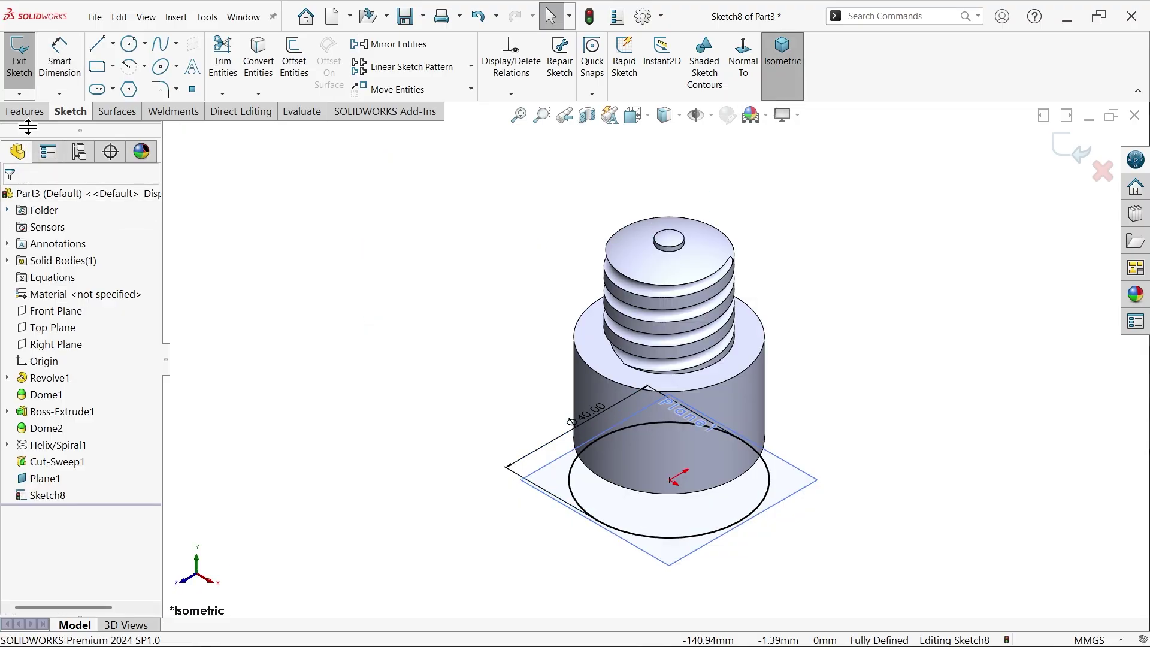
pyautogui.click(34, 112)
pyautogui.click(648, 94)
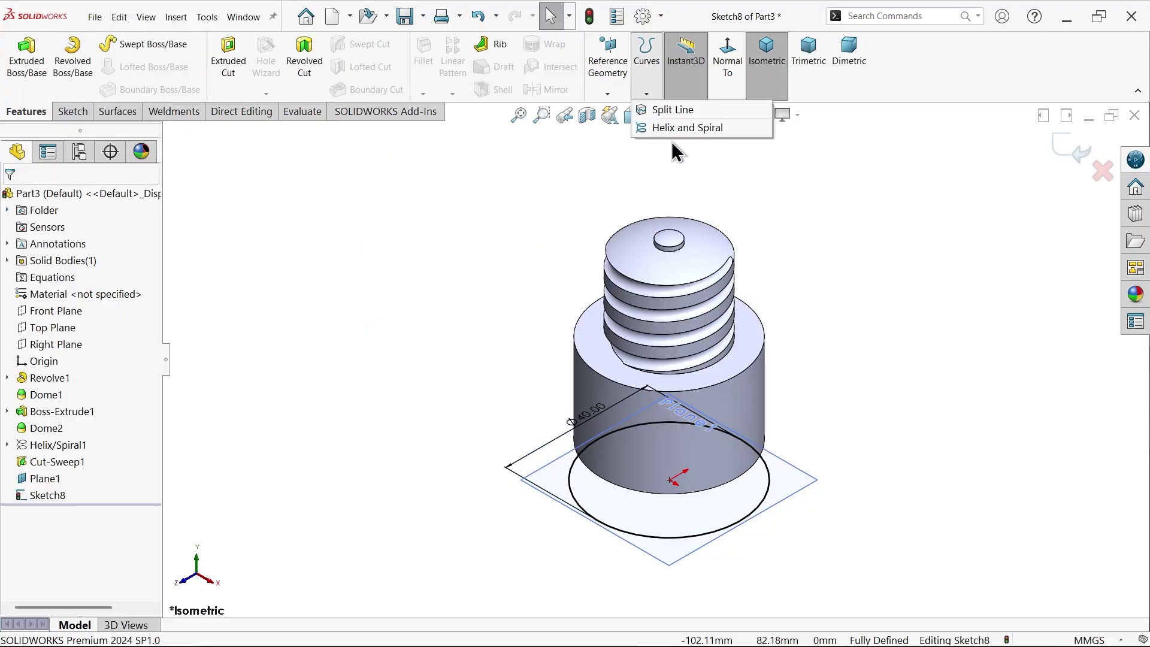
pyautogui.click(697, 128)
pyautogui.scroll(-3, 697, 436)
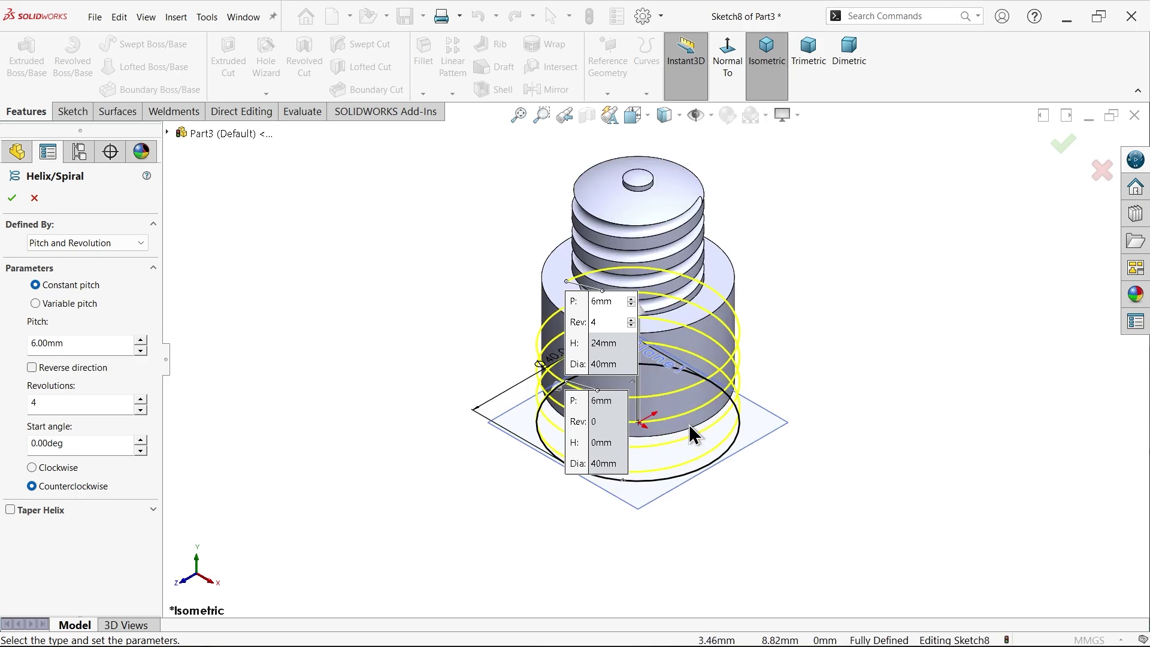
pyautogui.click(88, 241)
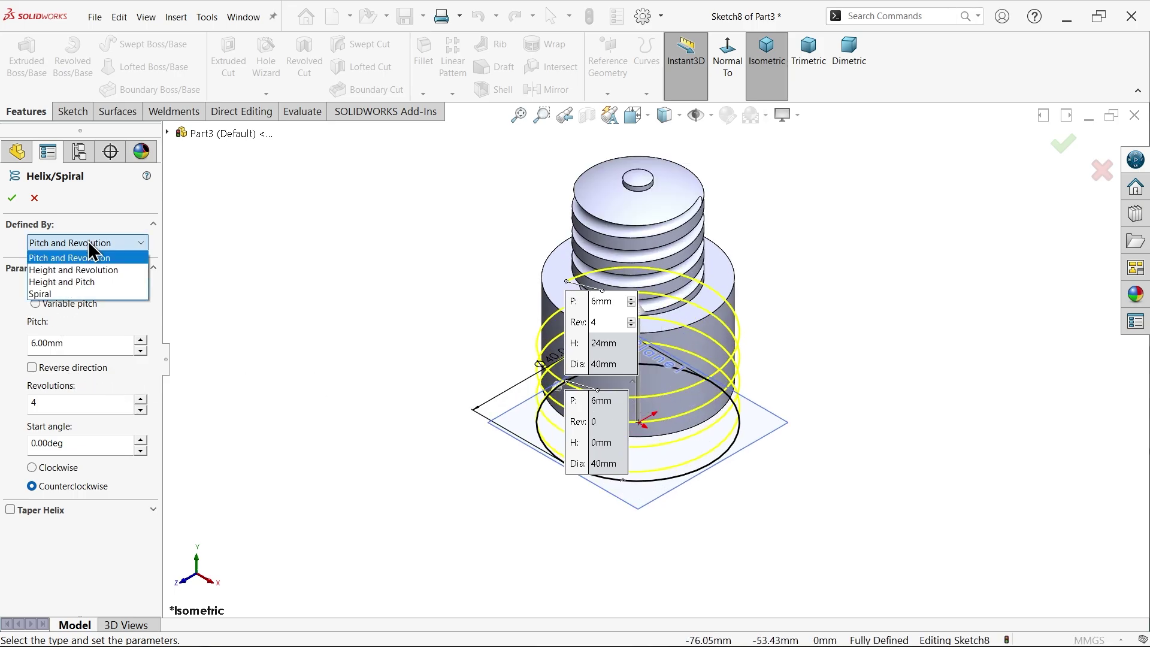
pyautogui.click(88, 257)
pyautogui.click(33, 368)
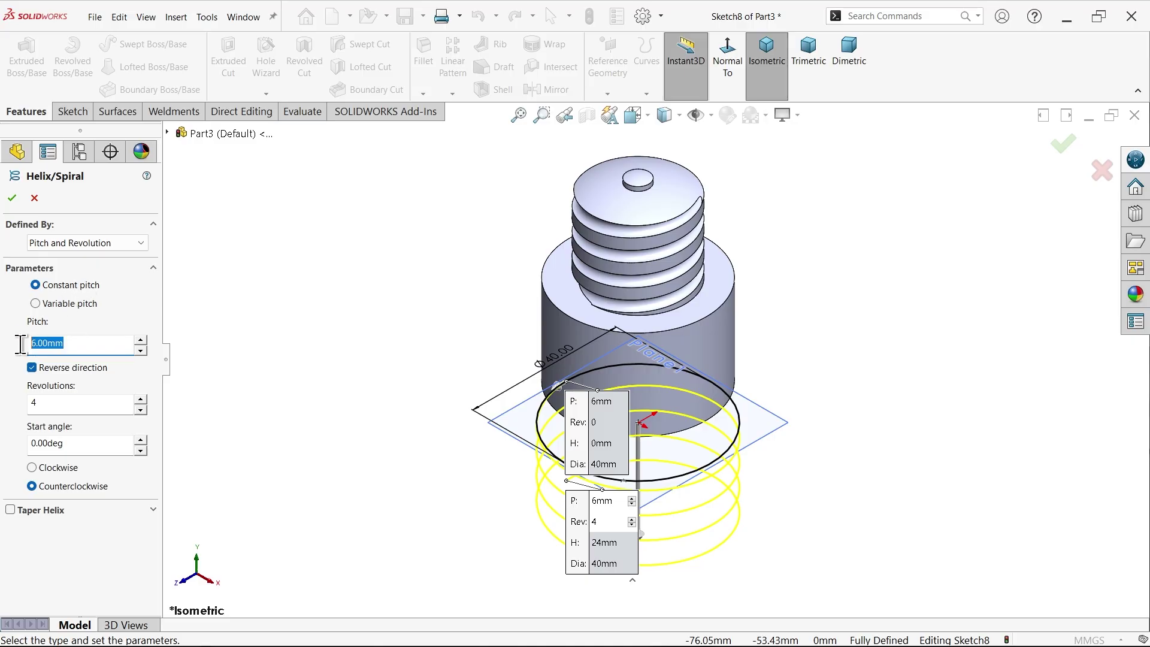
# Set the helix's pitch to 12 mm with 3 revolutions and move its value callouts clear of the curve
pyautogui.write('2')
pyautogui.press('Return')
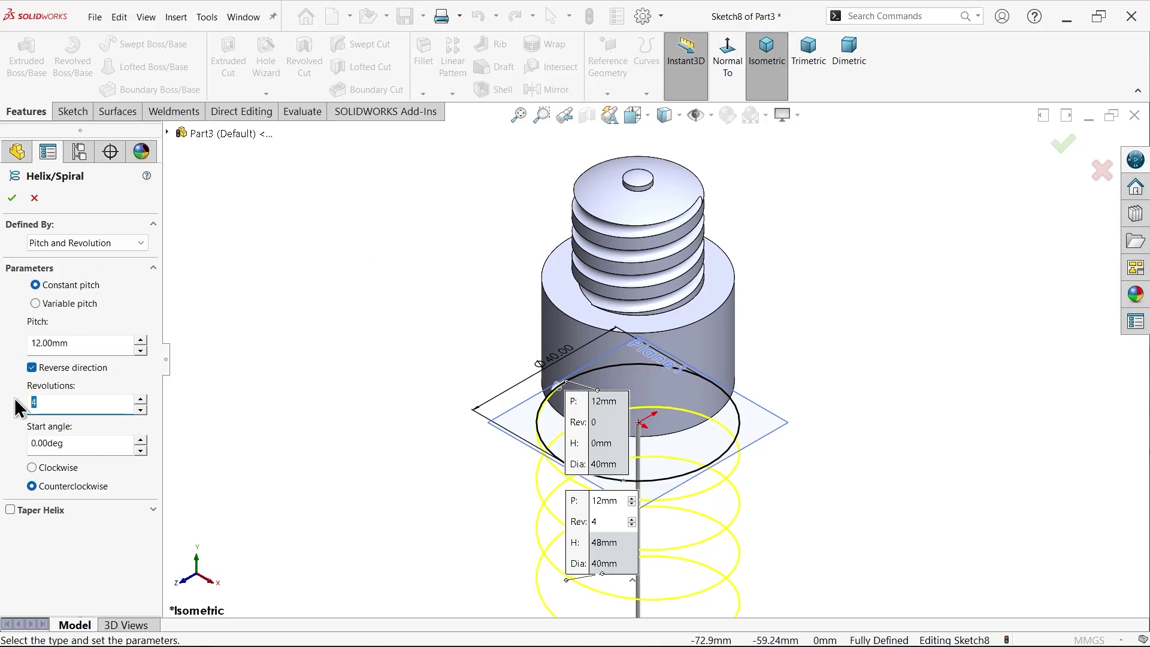
pyautogui.write('3')
pyautogui.press('Return')
pyautogui.moveTo(602, 422); pyautogui.dragTo(290, 277)
pyautogui.keyDown('ctrl'); pyautogui.moveTo(659, 560); pyautogui.dragTo(625, 383, button='middle'); pyautogui.keyUp('ctrl')
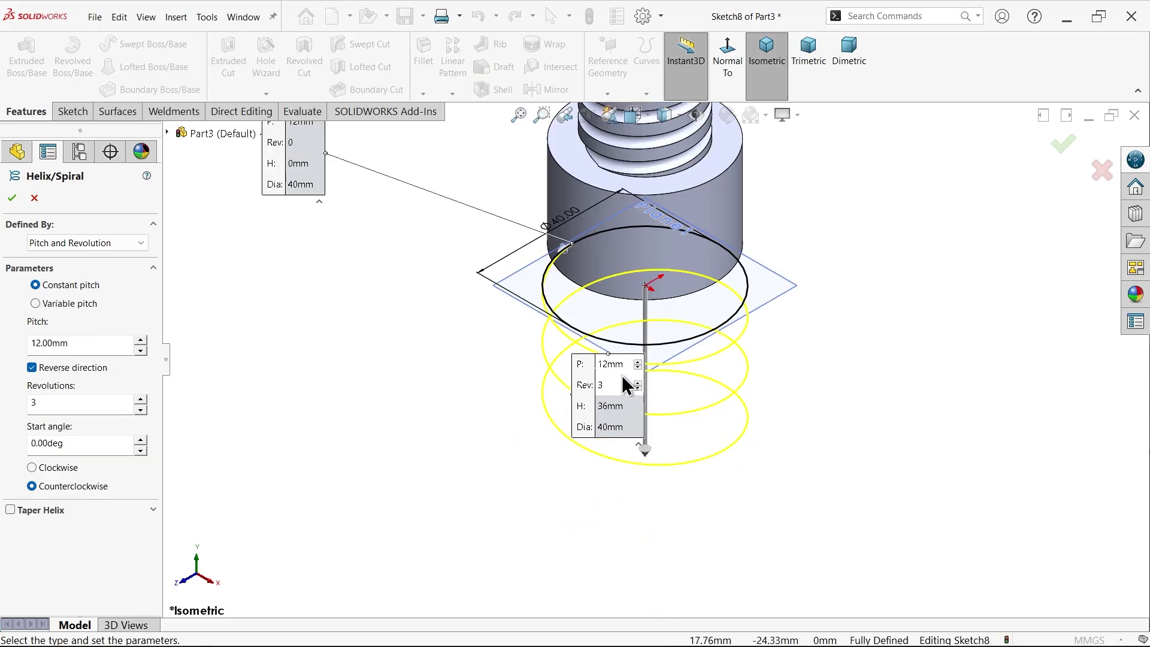
pyautogui.moveTo(609, 367); pyautogui.dragTo(322, 359)
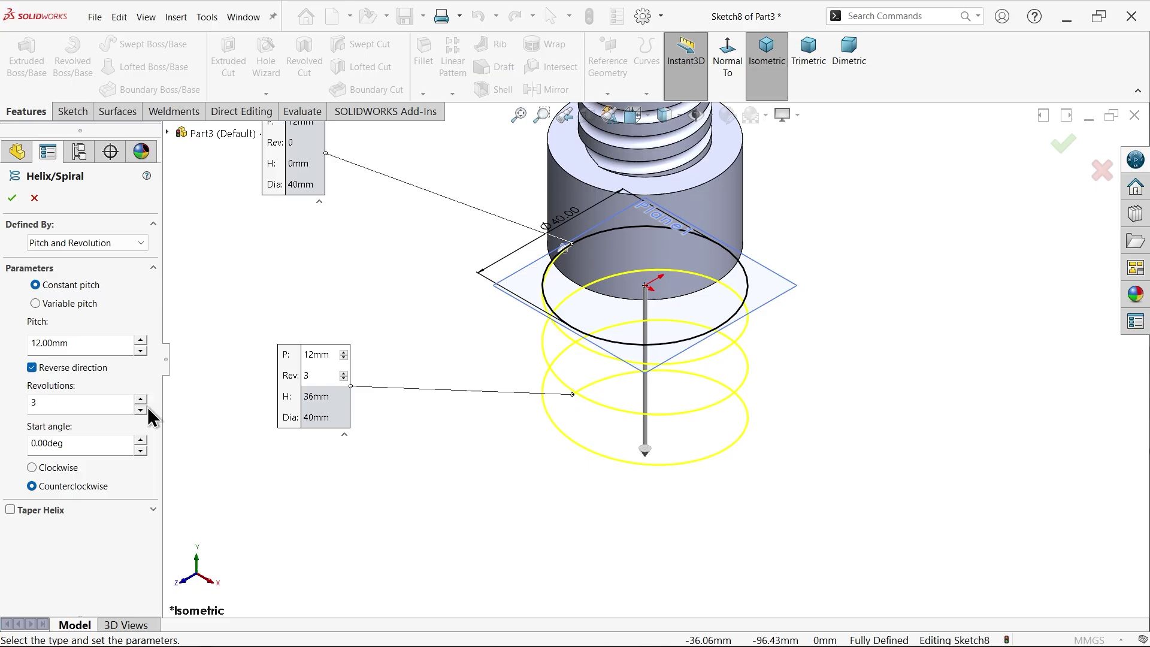
# Make the helix clockwise with a start angle of 90 degrees and create it
pyautogui.click(57, 472)
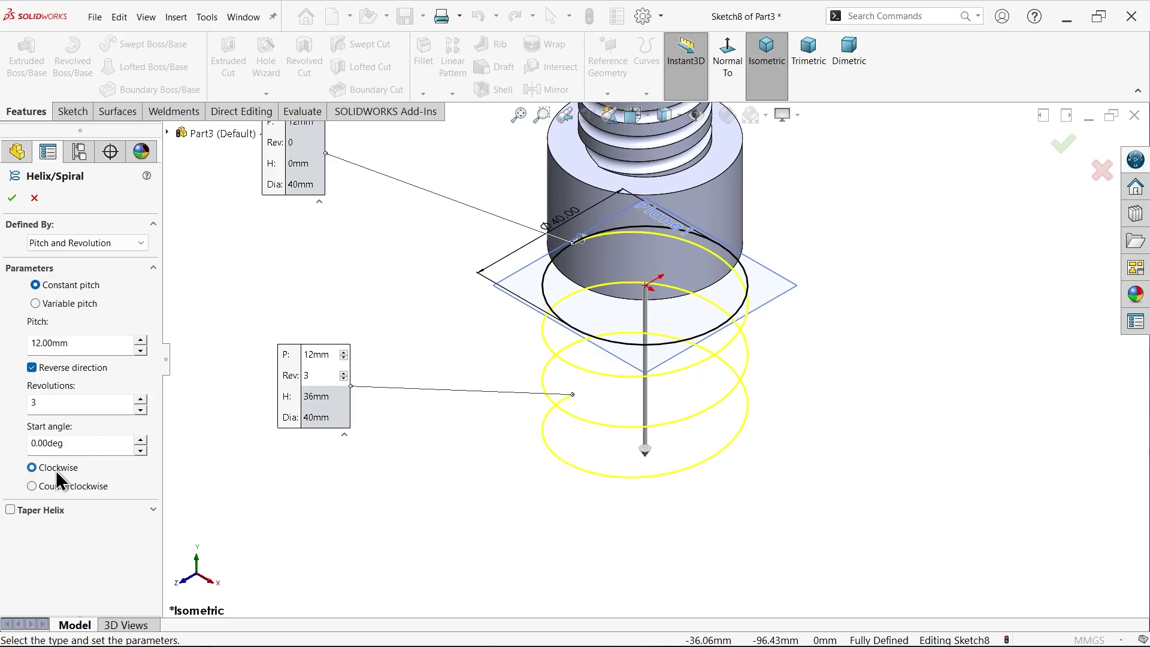
pyautogui.click(169, 133)
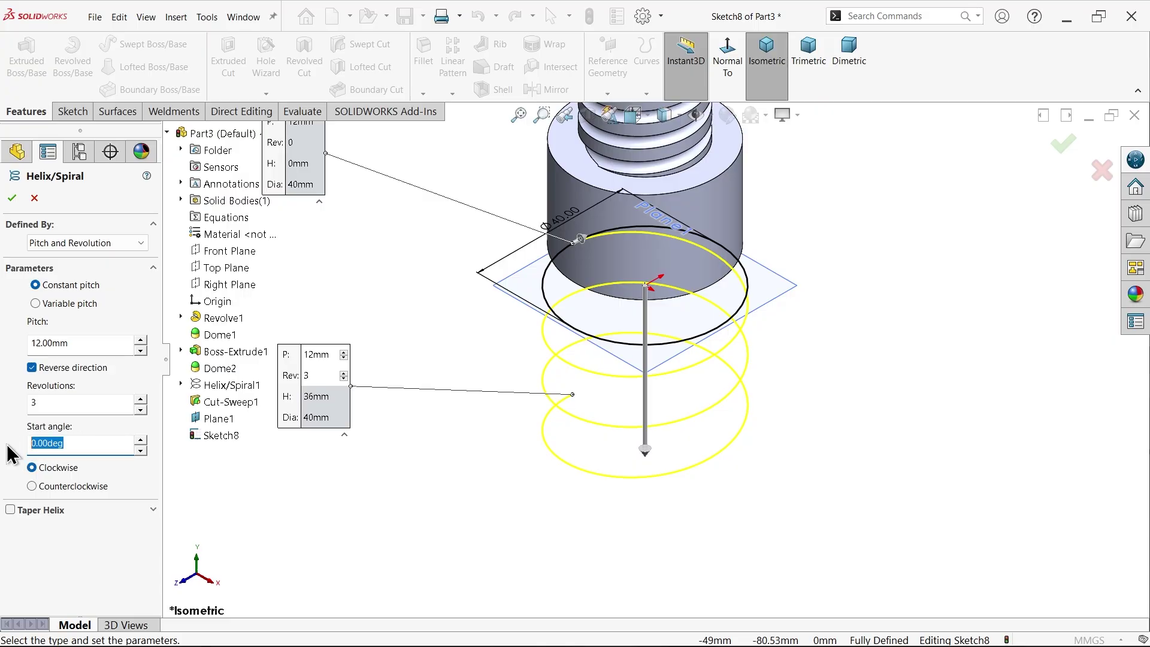
pyautogui.write('90')
pyautogui.press('Return')
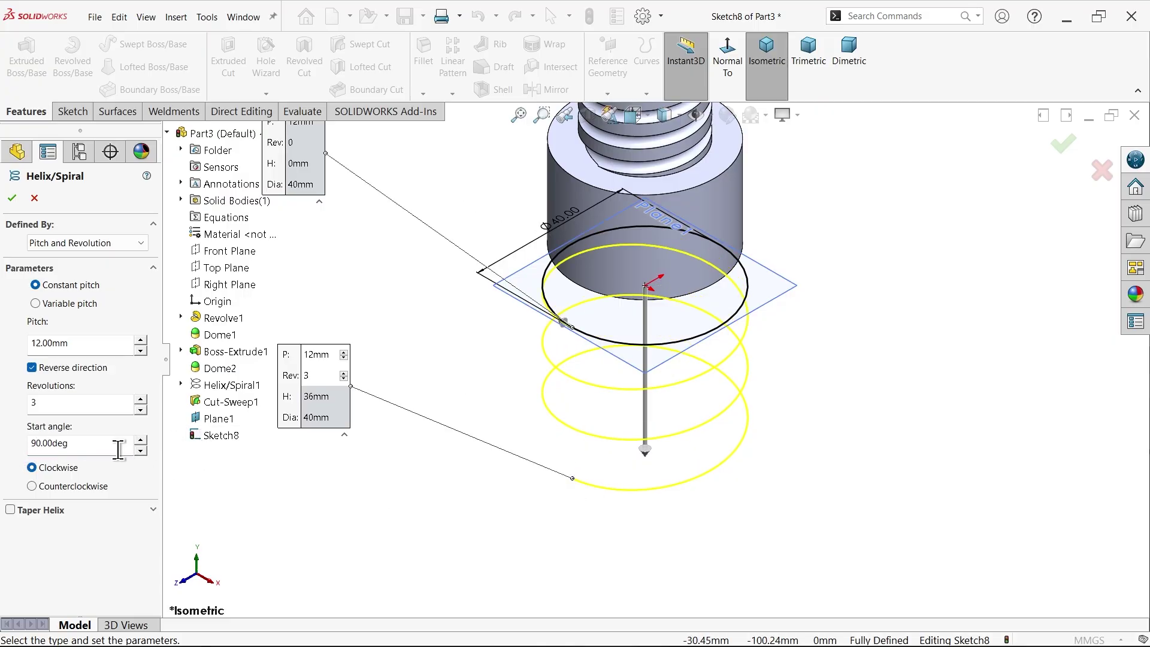
pyautogui.click(13, 200)
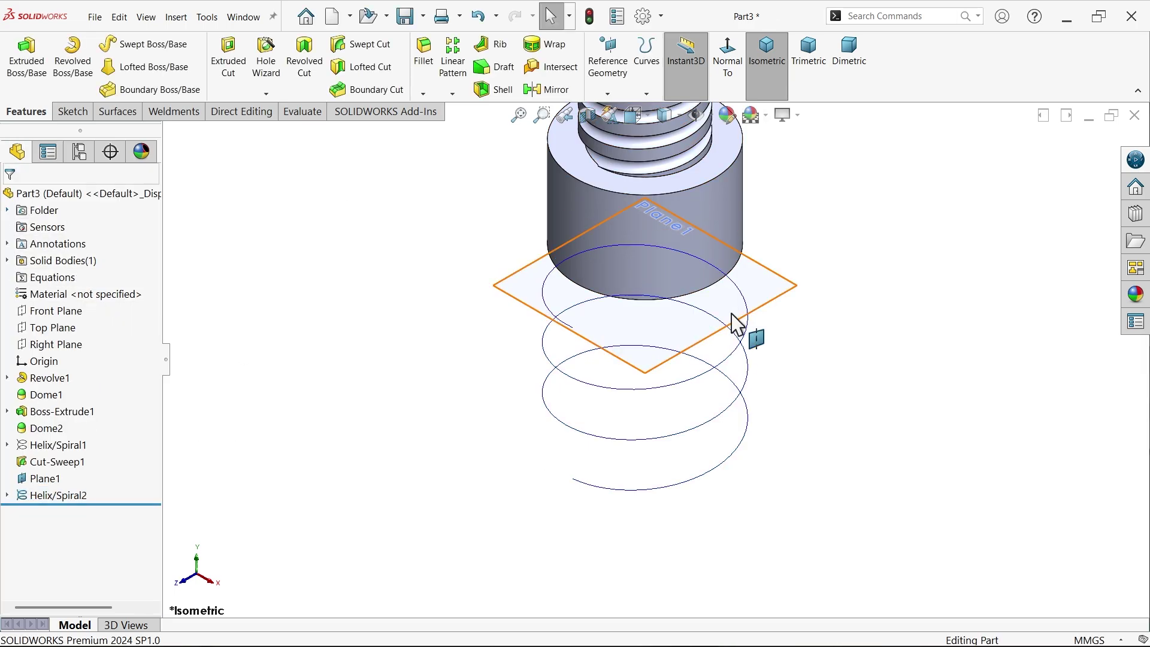
# Hide the reference plane below the base
pyautogui.click(800, 291)
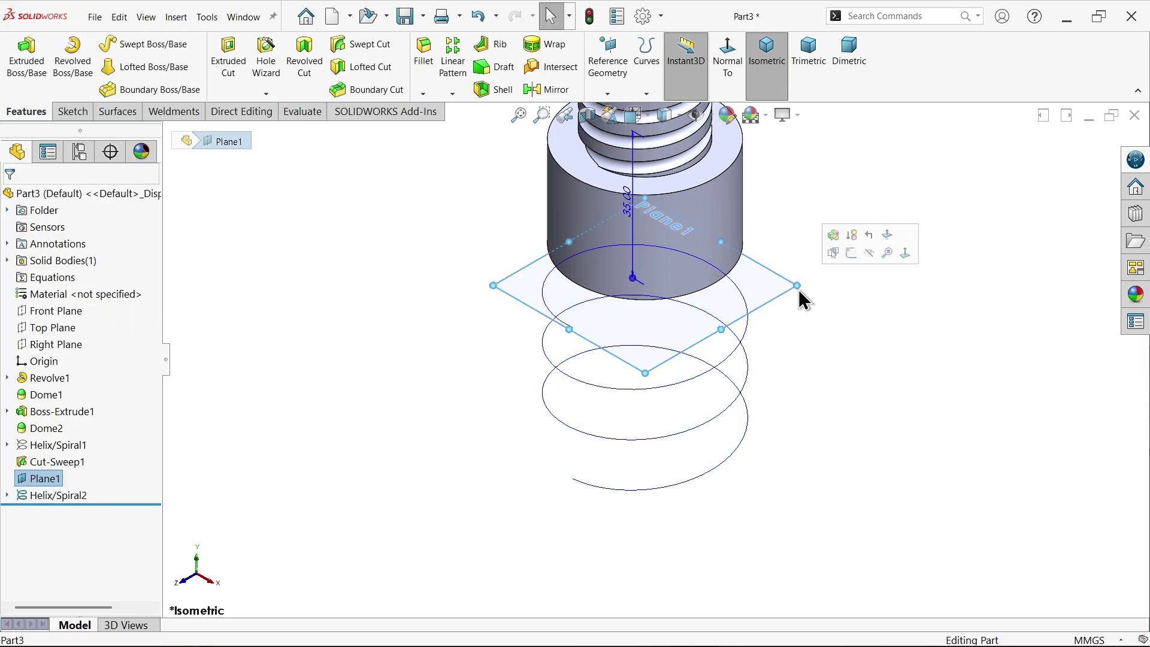
pyautogui.click(874, 252)
pyautogui.moveTo(875, 316); pyautogui.dragTo(878, 253, button='middle')
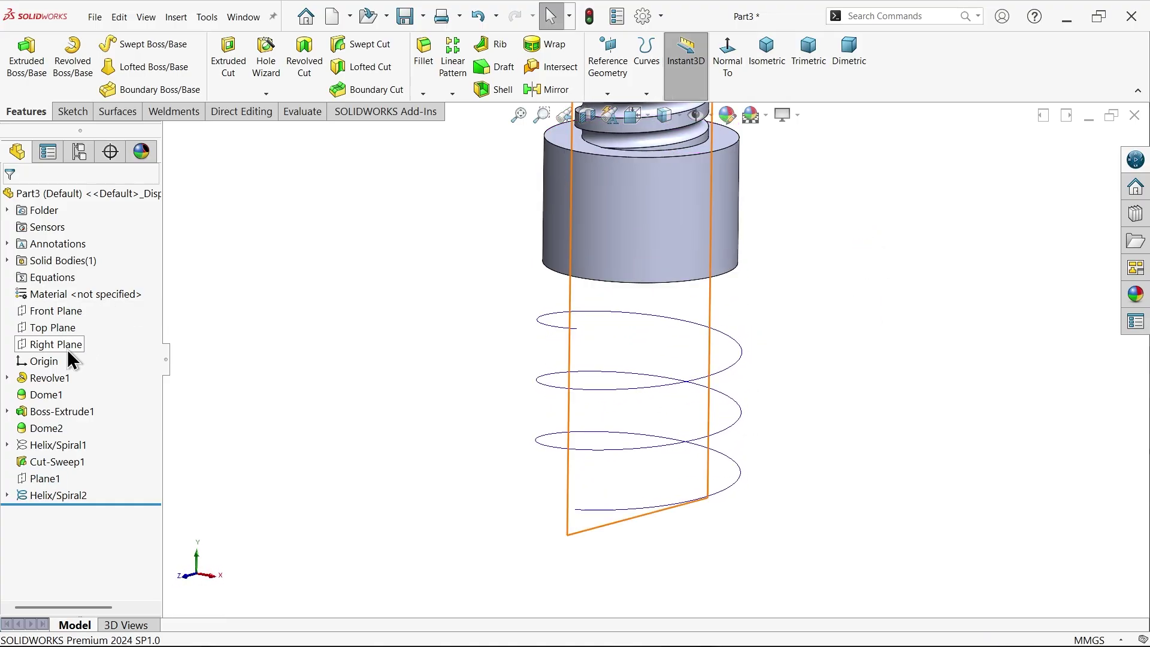
# Sketch three connected lines on the Right Plane: about 11 mm vertical, 23 mm horizontal along the base's bottom edge, and 49 mm vertical downward
pyautogui.click(67, 350)
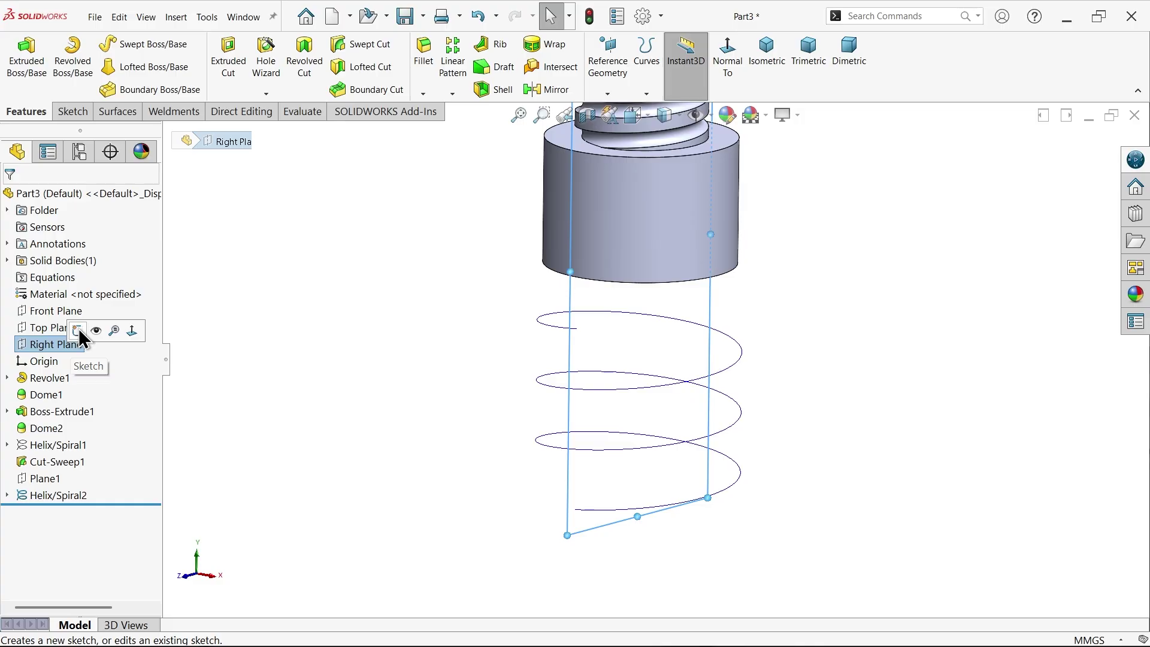
pyautogui.click(78, 330)
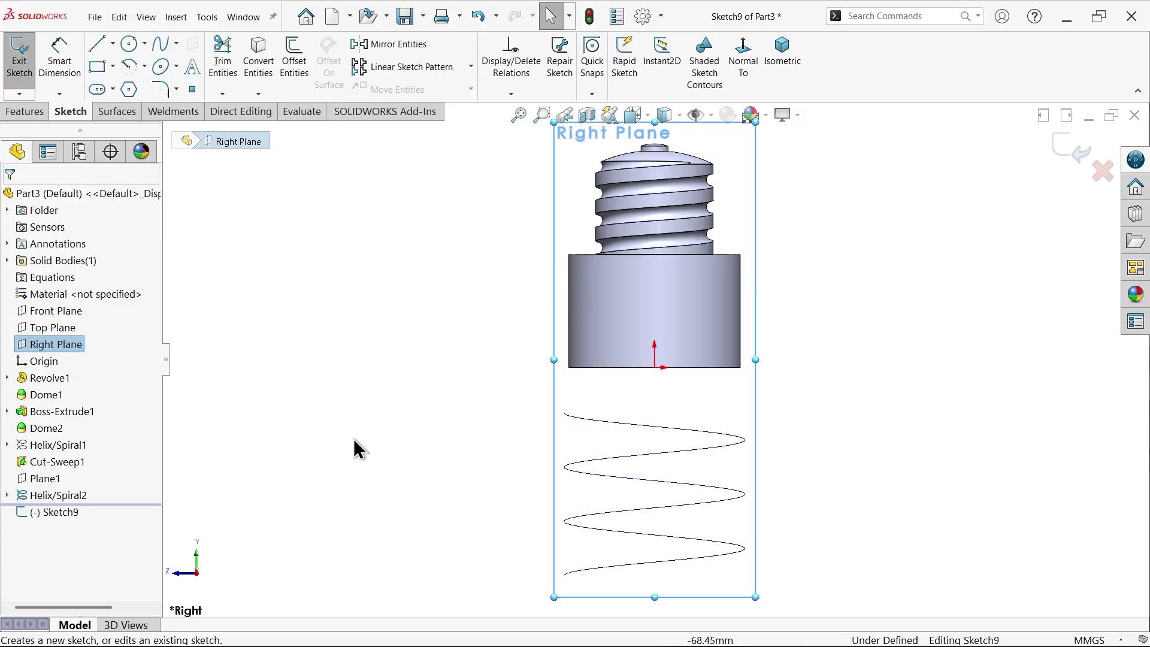
pyautogui.scroll(-4, 710, 456)
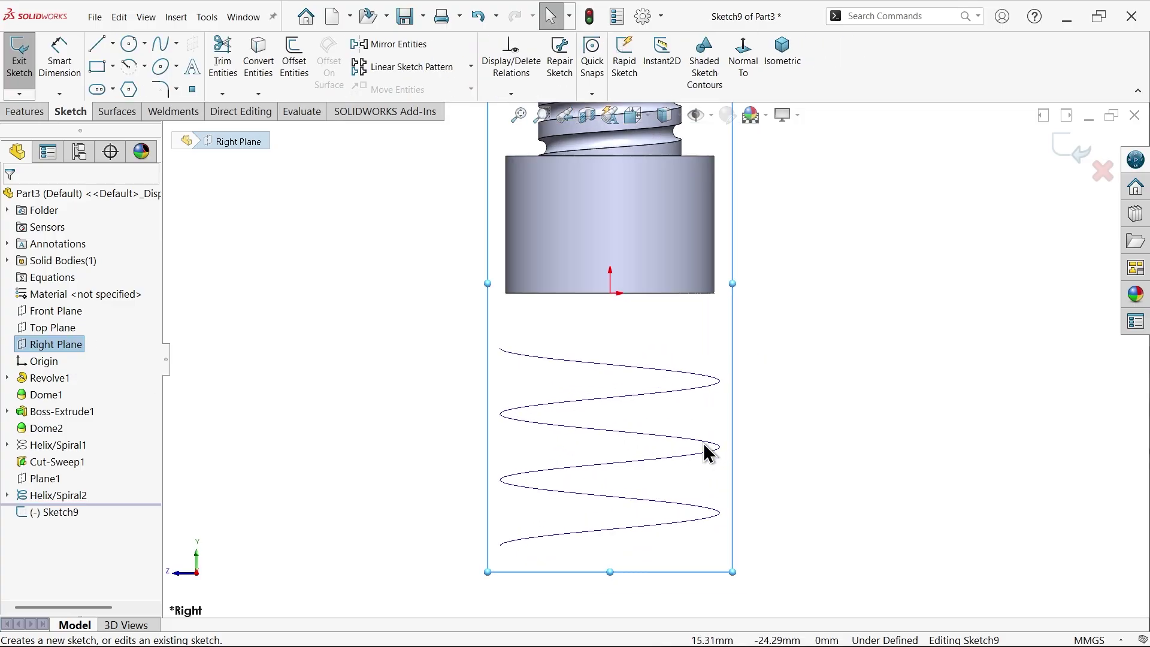
pyautogui.click(100, 47)
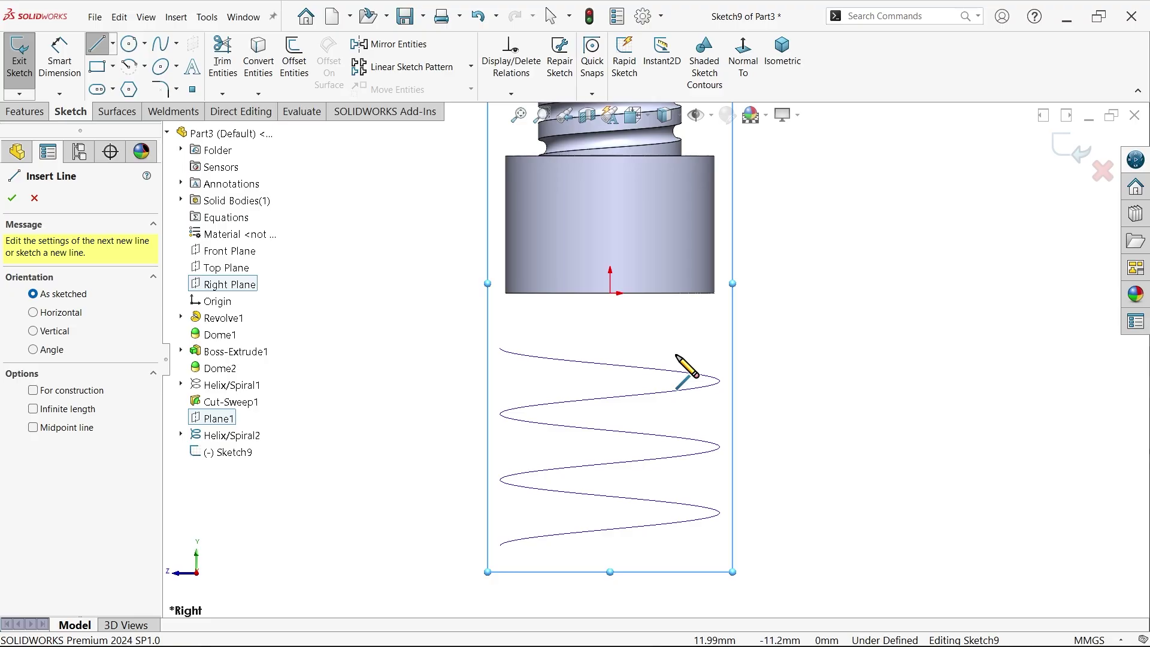
pyautogui.click(676, 355)
pyautogui.click(676, 293)
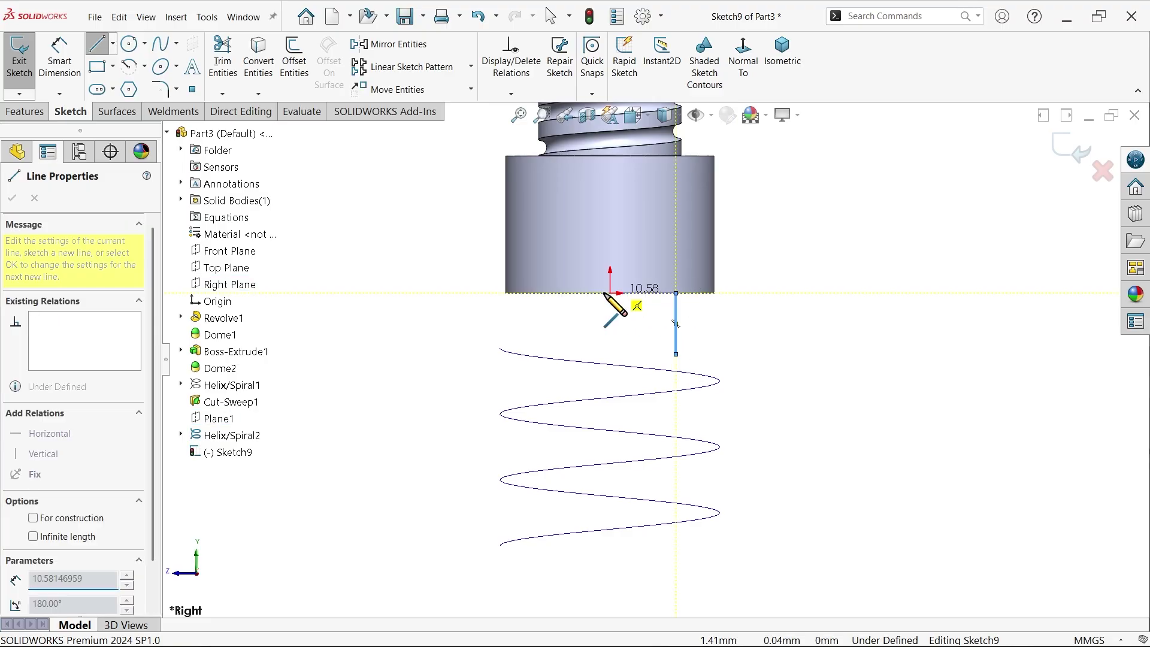
pyautogui.click(552, 293)
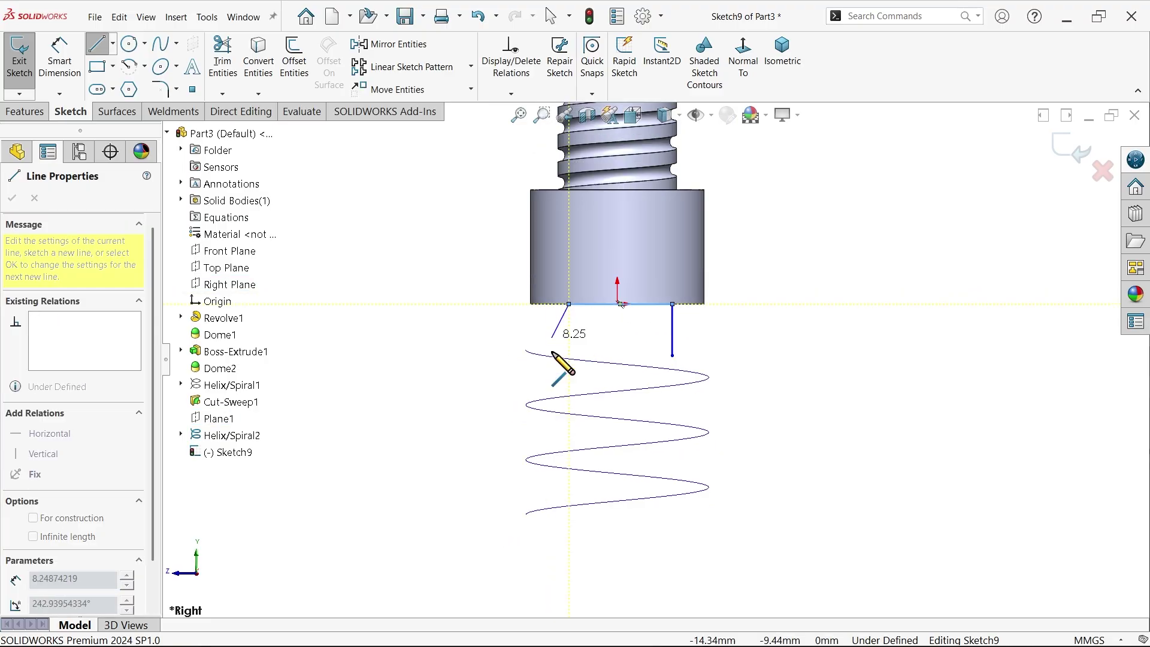
pyautogui.click(569, 527)
pyautogui.rightClick(635, 469)
pyautogui.click(682, 482)
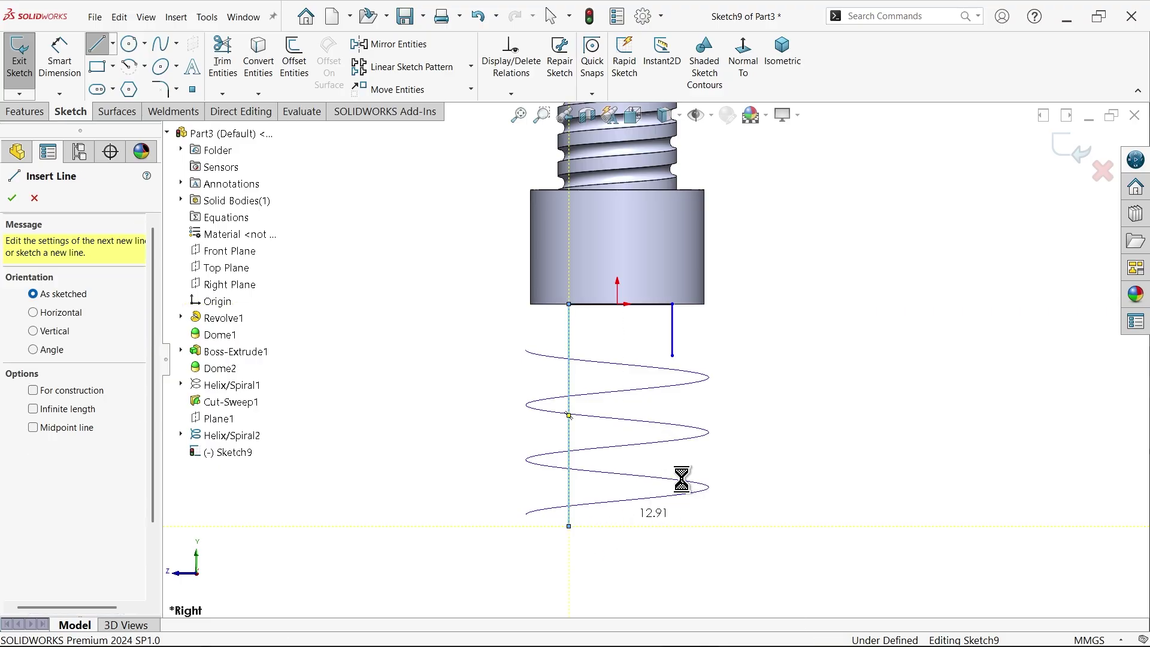
pyautogui.scroll(-2, 637, 390)
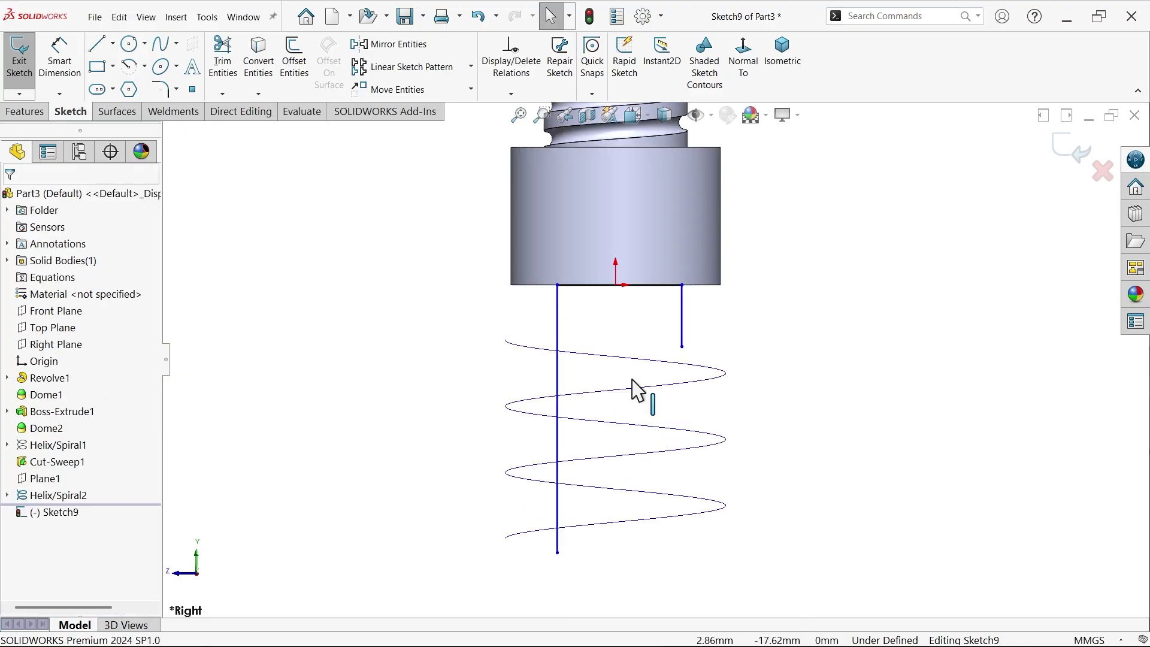
# Dimension the short vertical line below the base to 10 mm
pyautogui.click(75, 74)
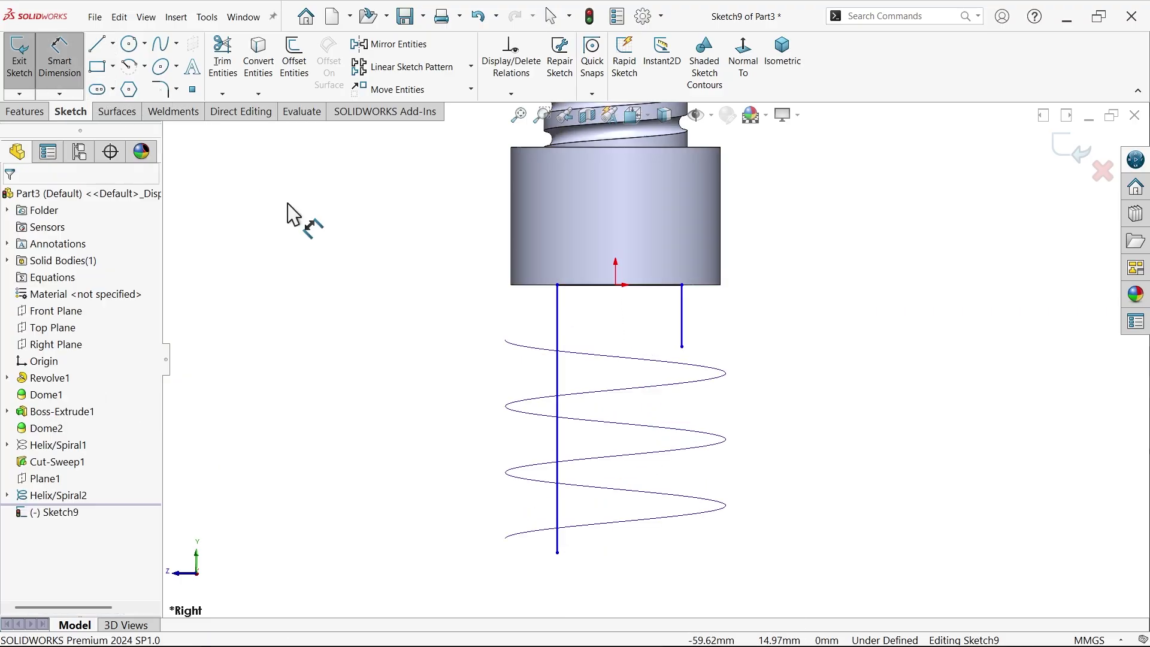
pyautogui.click(689, 327)
pyautogui.click(779, 333)
pyautogui.write('10')
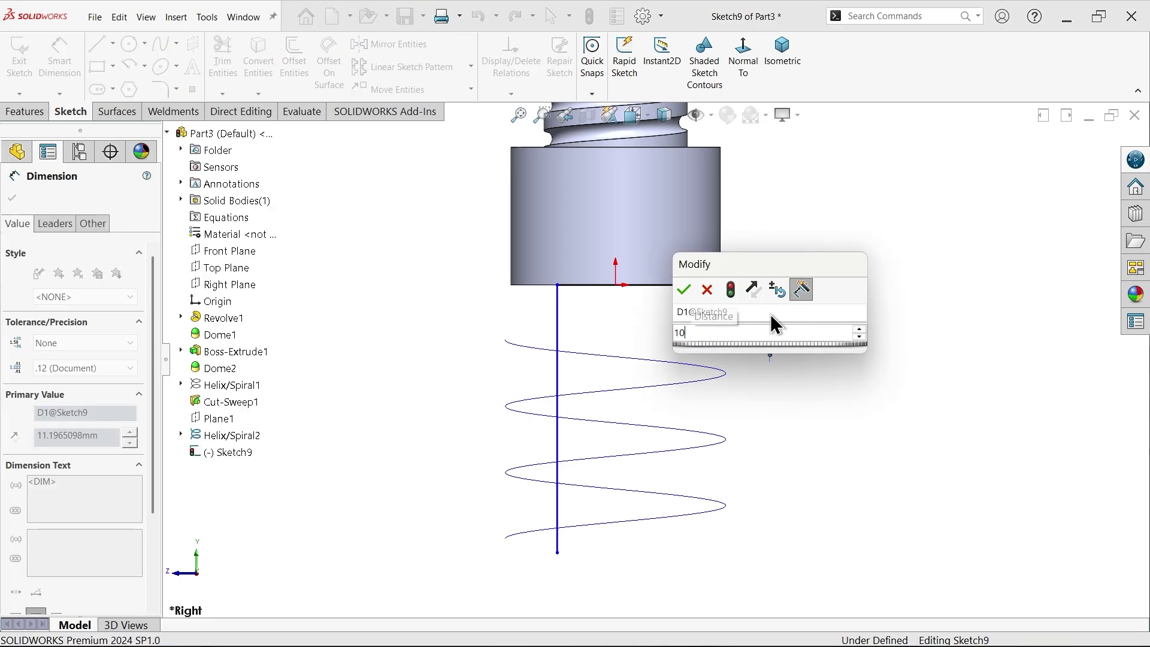
pyautogui.press('Return')
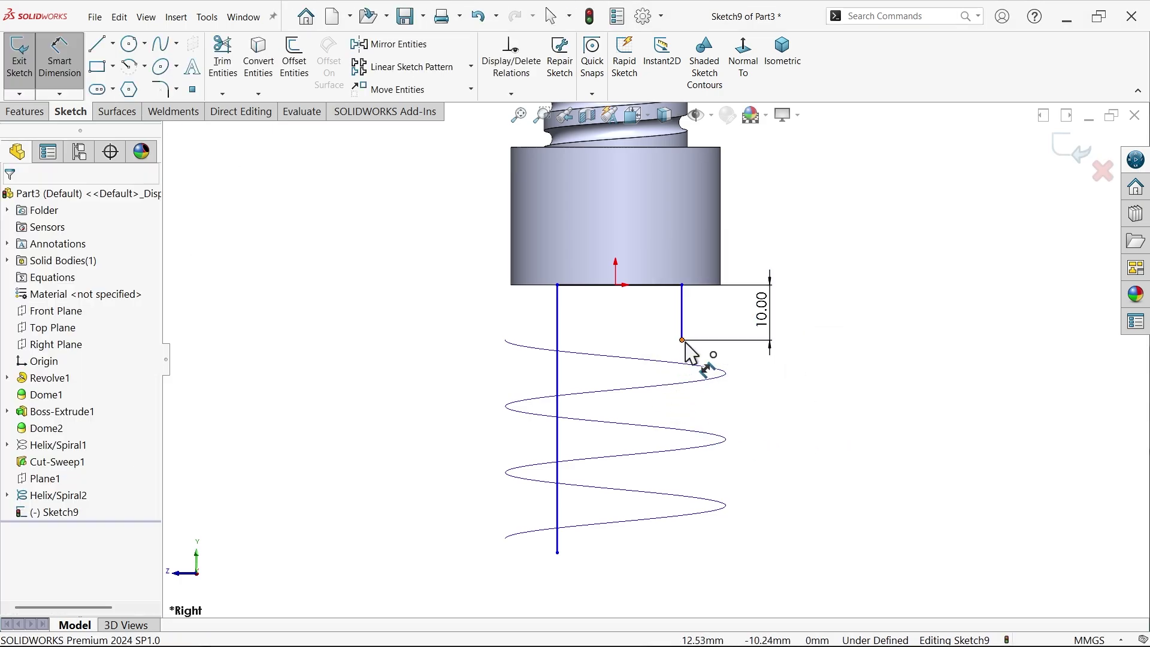
# Dimension the vertical distance between the lower endpoints of the short and long lines to 36 mm
pyautogui.click(683, 341)
pyautogui.click(557, 552)
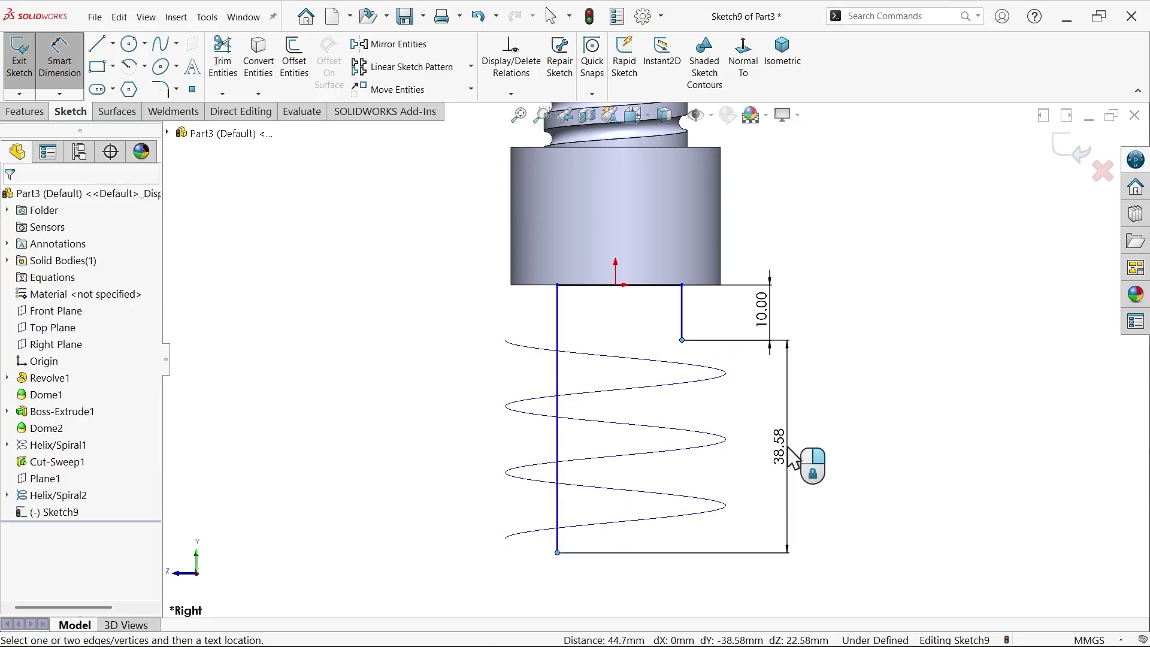
pyautogui.click(788, 455)
pyautogui.write('36')
pyautogui.press('Return')
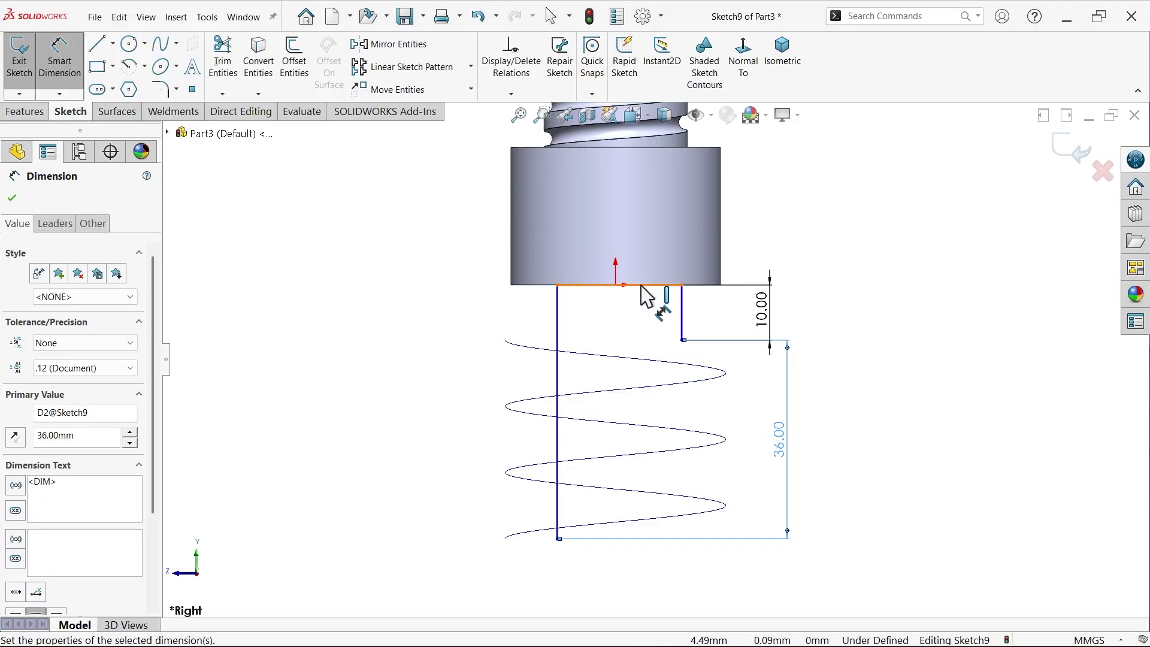
# Dimension the horizontal line along the base's bottom edge to 16 mm
pyautogui.click(650, 286)
pyautogui.click(646, 231)
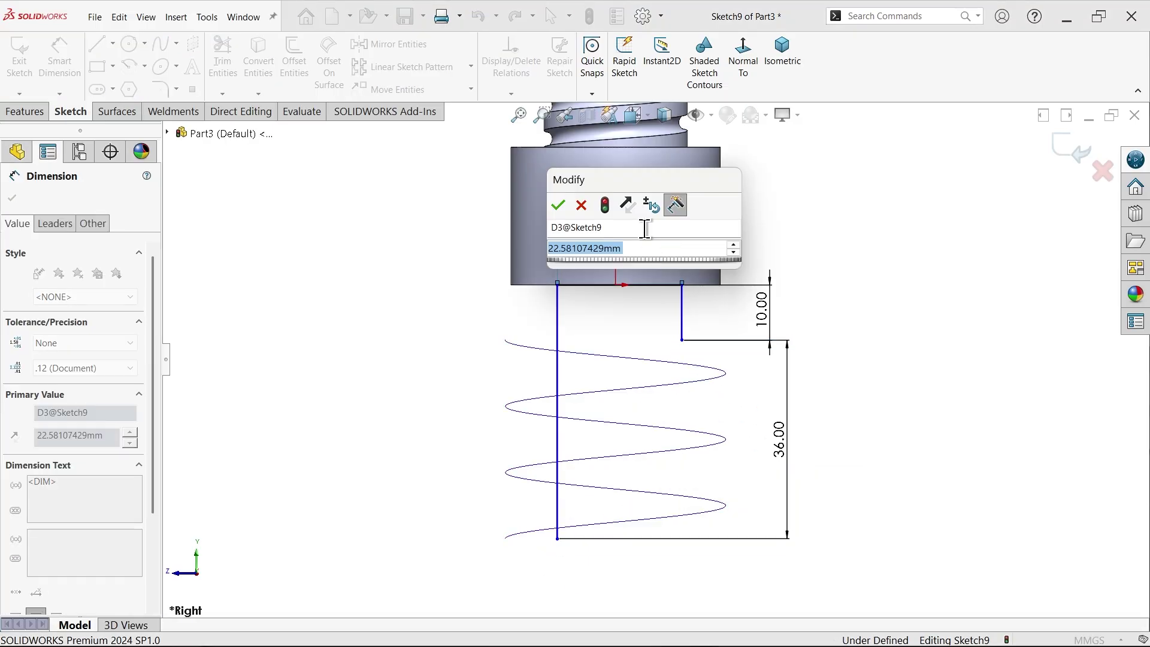
pyautogui.write('16')
pyautogui.press('Return')
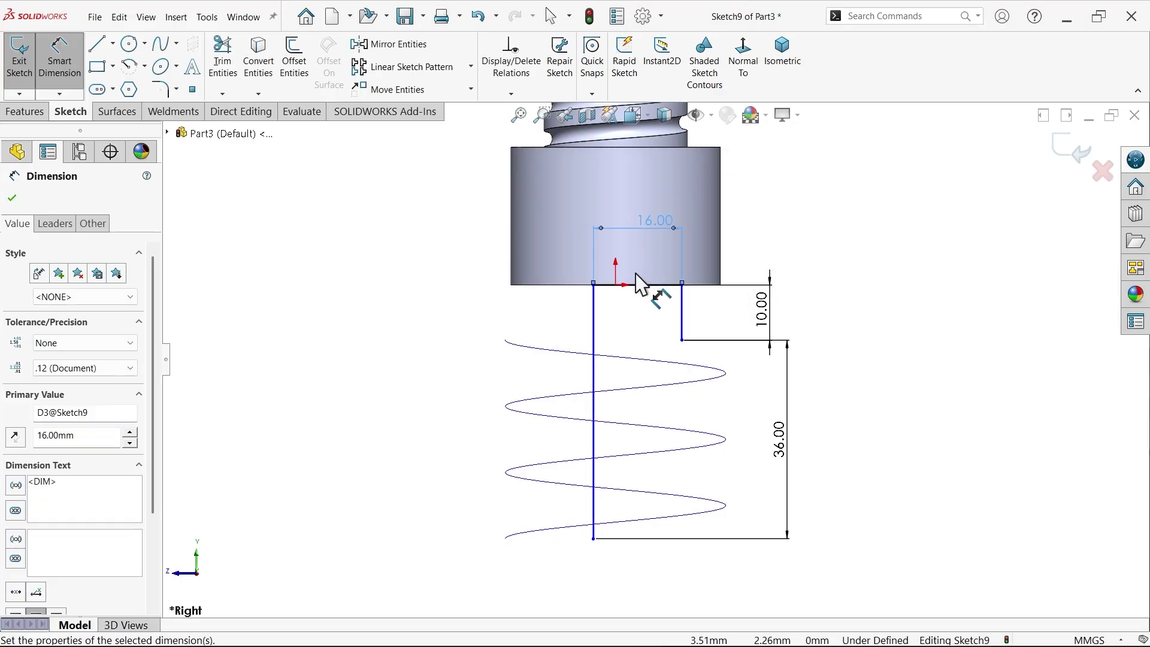
pyautogui.click(14, 200)
pyautogui.scroll(-3, 616, 305)
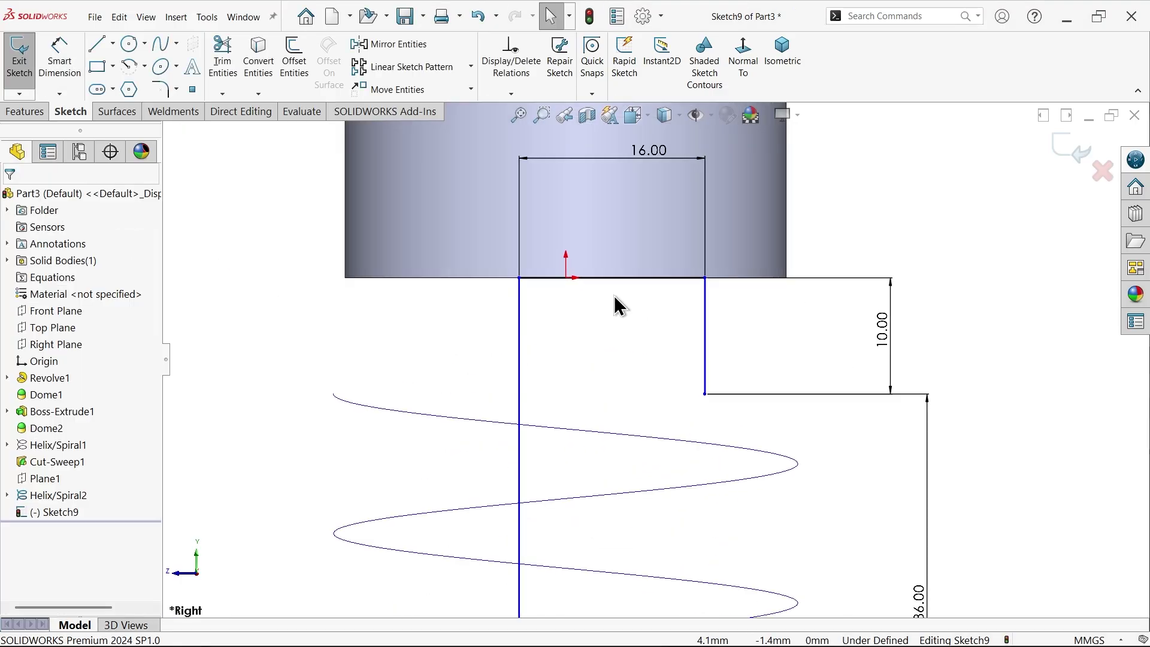
# Centre the horizontal line along the base's bottom edge on the origin with a Midpoint relation and close the sketch
pyautogui.click(567, 279)
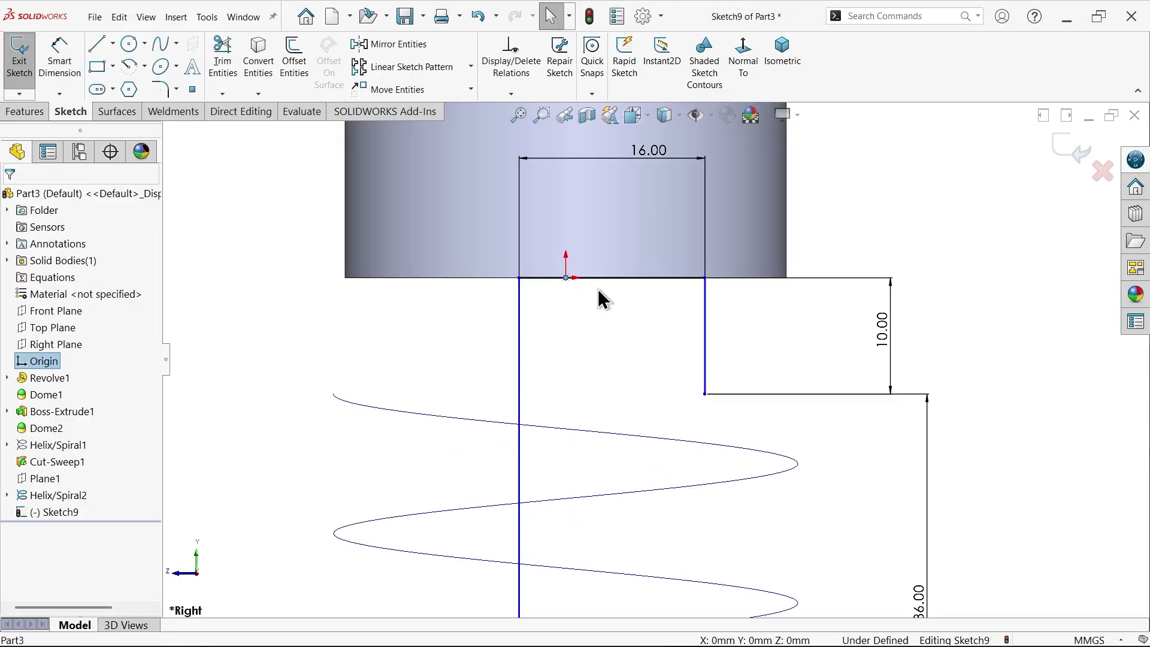
pyautogui.keyDown('ctrl'); pyautogui.click(628, 278); pyautogui.keyUp('ctrl')
pyautogui.click(663, 225)
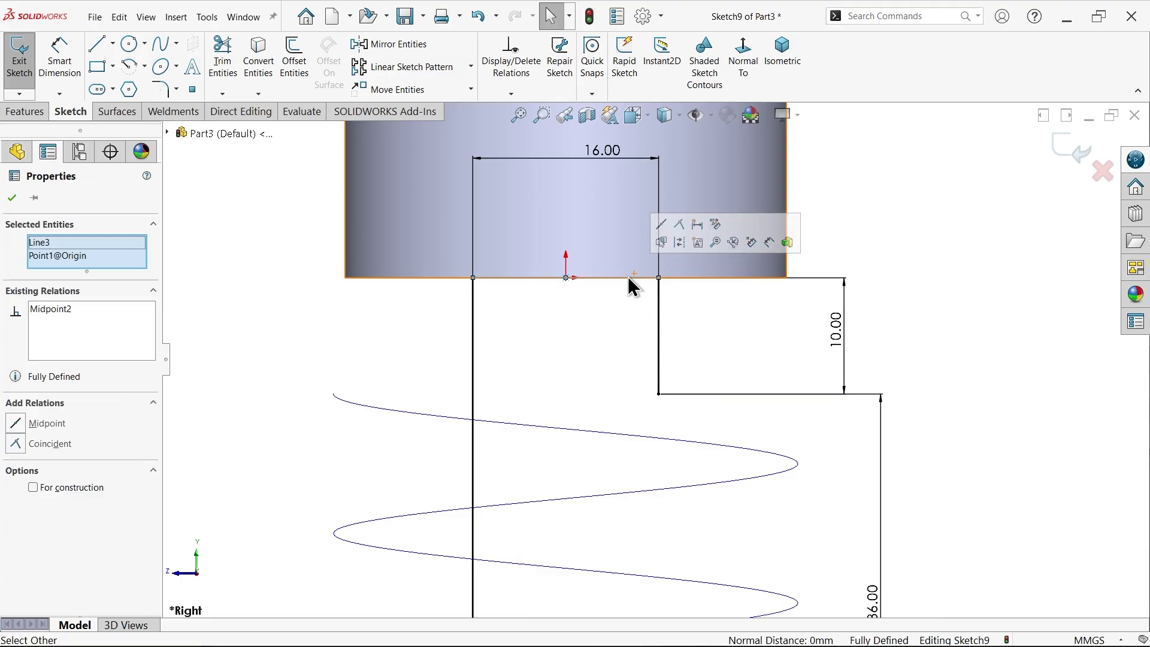
pyautogui.click(681, 242)
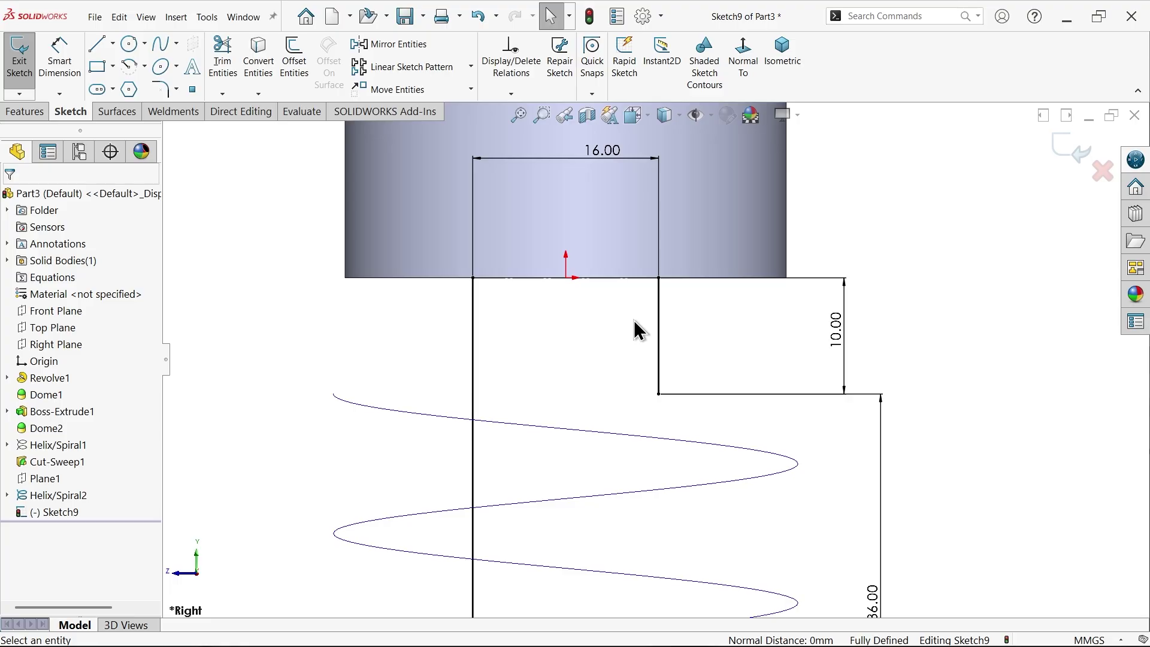
pyautogui.scroll(5, 504, 336)
pyautogui.moveTo(556, 354)
pyautogui.mouseDown(button='middle')
pyautogui.moveTo(596, 378)
pyautogui.moveTo(606, 409)
pyautogui.mouseUp(button='middle')
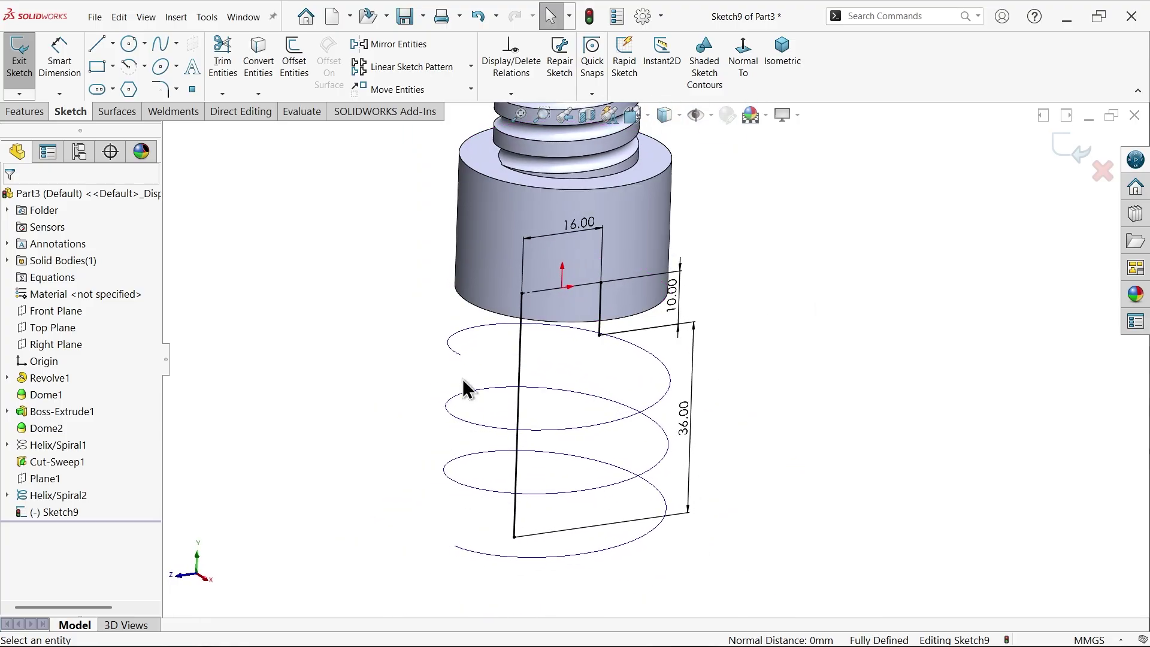
pyautogui.click(24, 495)
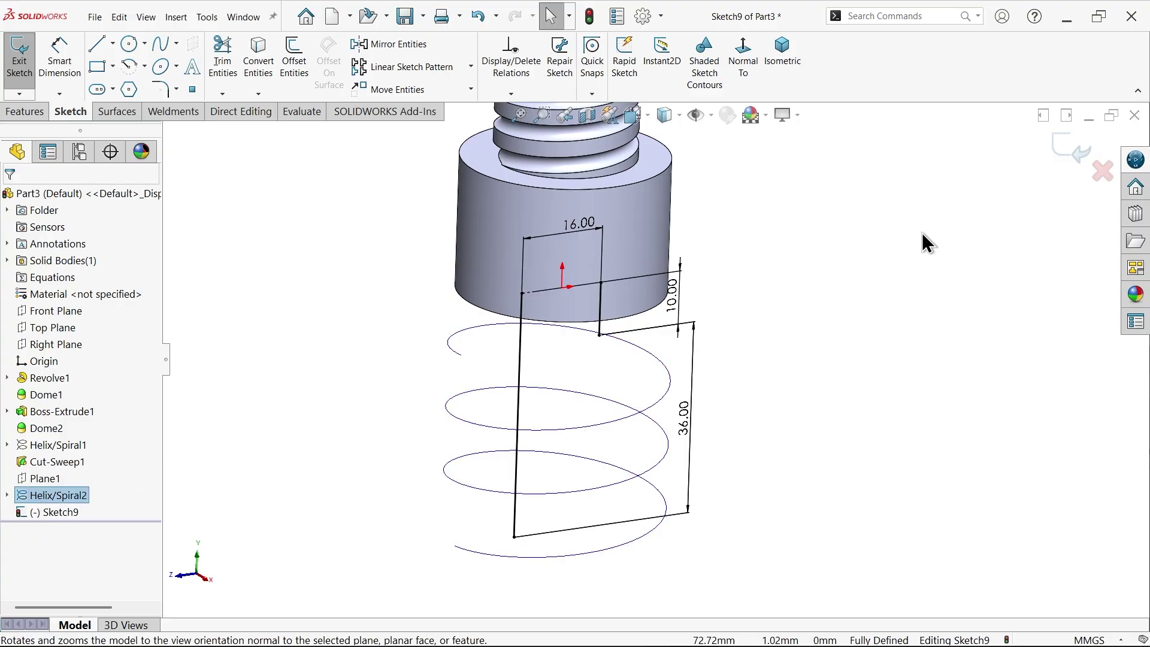
pyautogui.click(1073, 148)
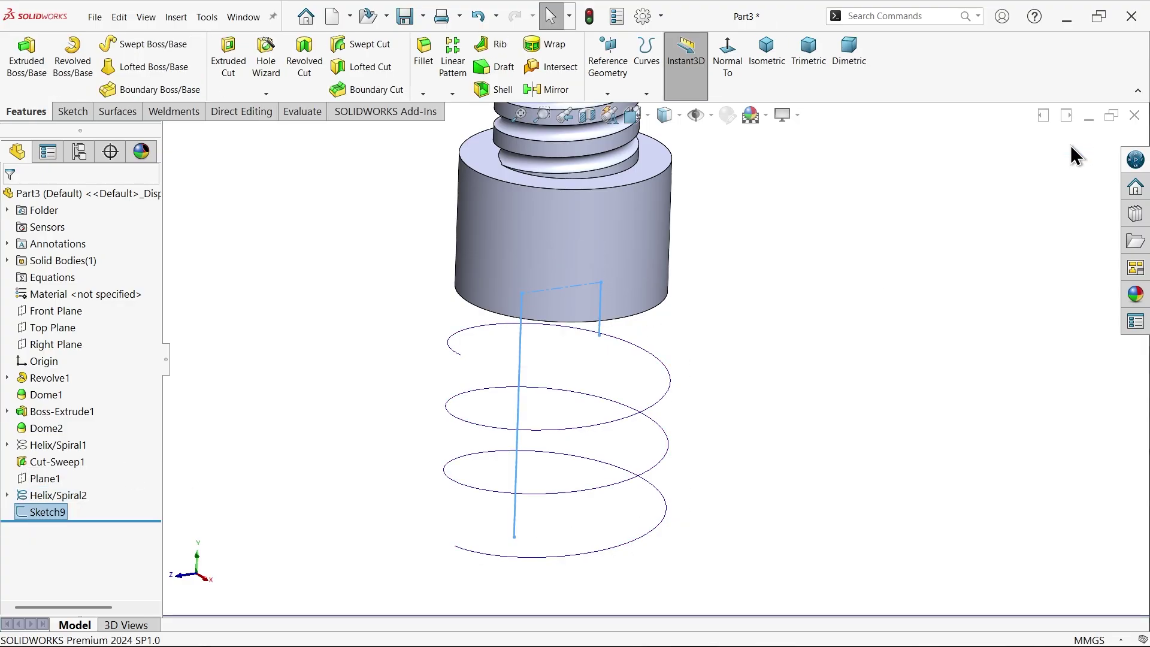
# Edit the lamp tube helix below the base and set its start angle to 180 degrees
pyautogui.click(19, 495)
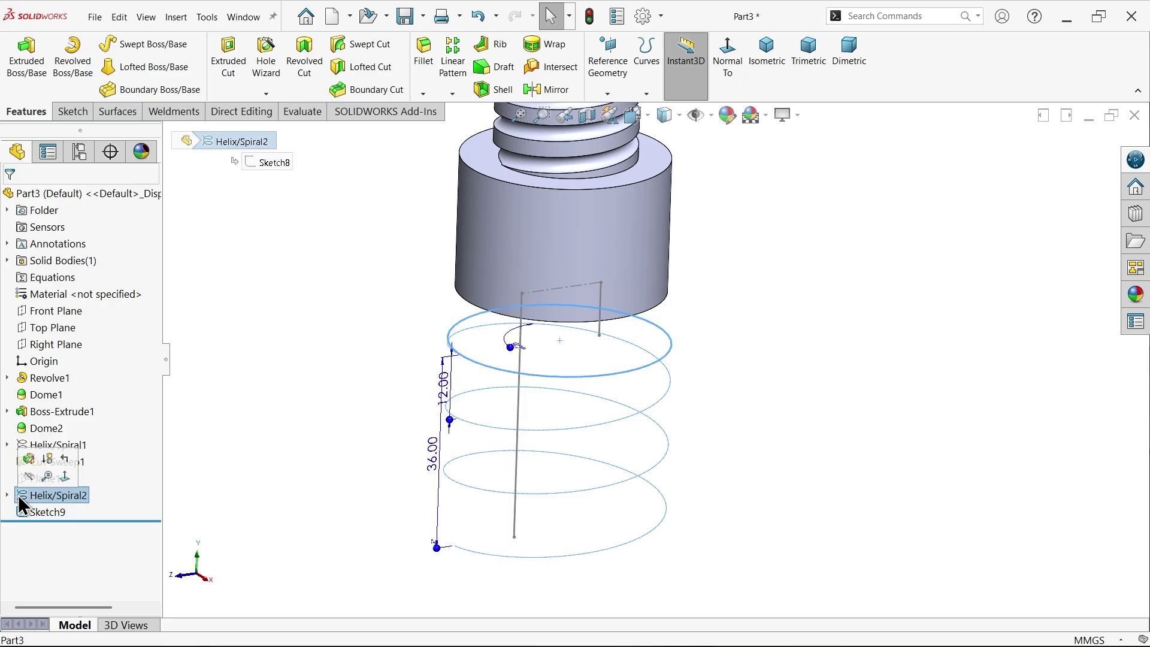
pyautogui.click(29, 460)
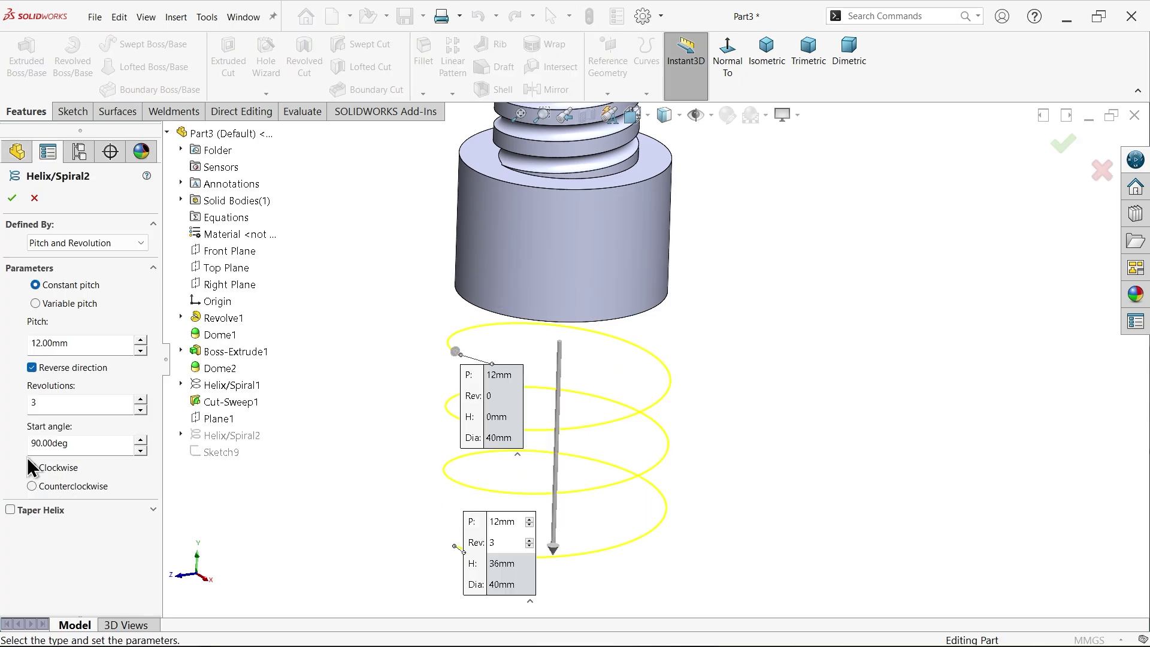
pyautogui.moveTo(75, 444); pyautogui.dragTo(13, 445)
pyautogui.write('180')
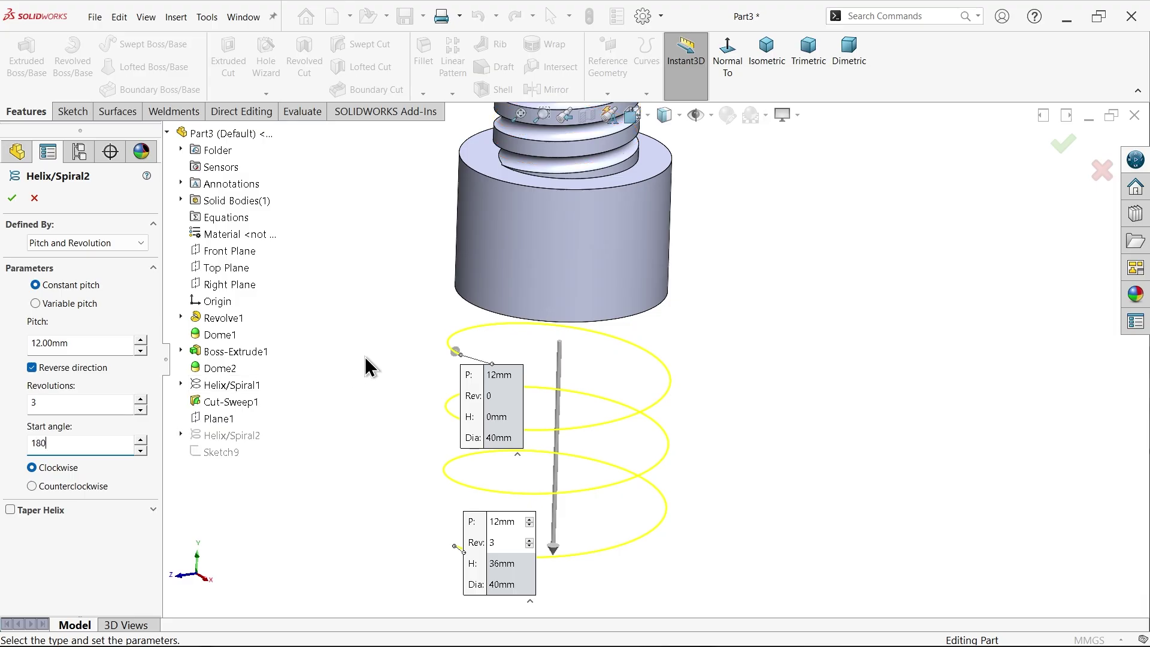
pyautogui.press('Return')
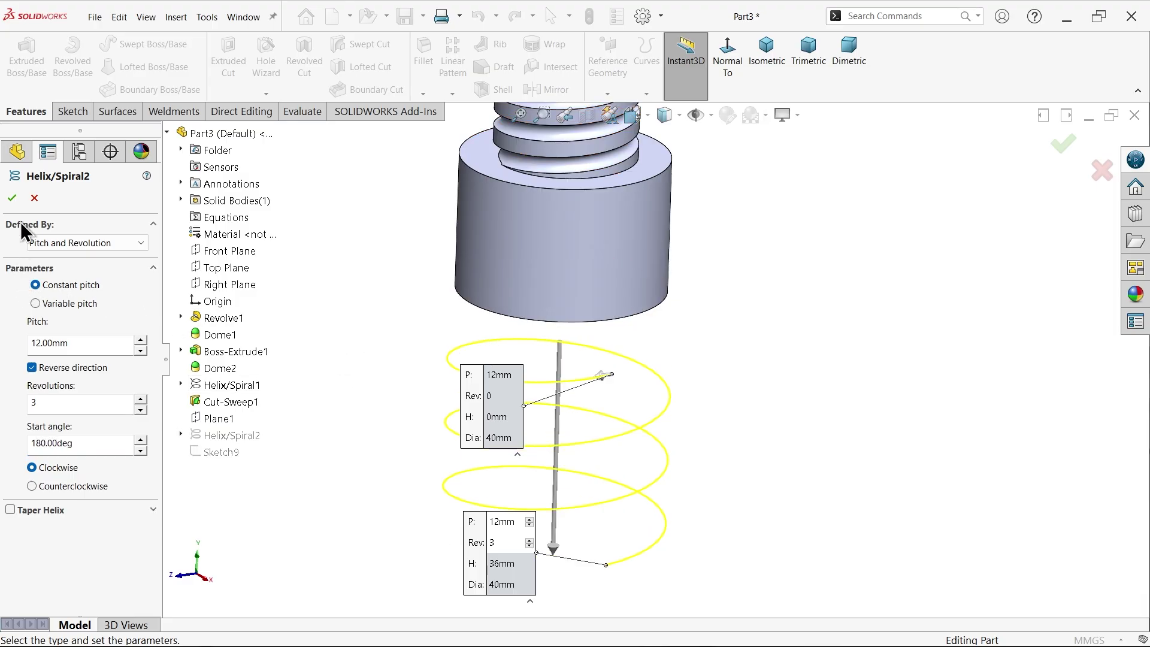
pyautogui.click(12, 199)
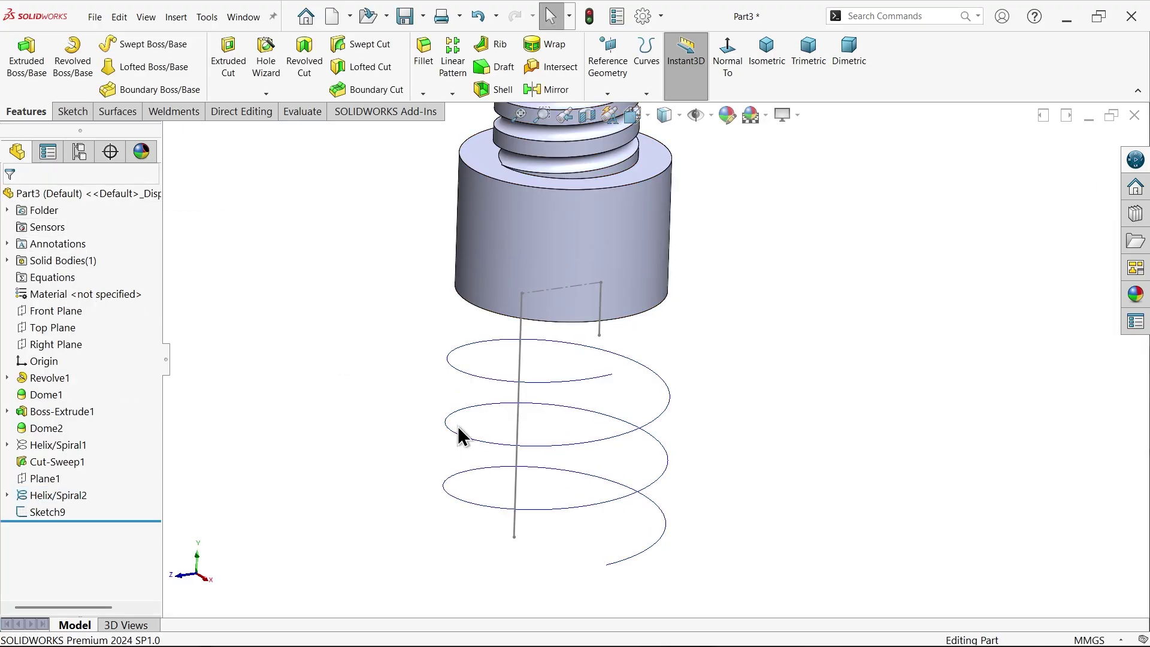
# Examine from trimetric, isometric and closer views how the helix ends lie relative to the vertical path lines
pyautogui.scroll(-3, 656, 387)
pyautogui.moveTo(653, 376); pyautogui.dragTo(626, 426, button='middle')
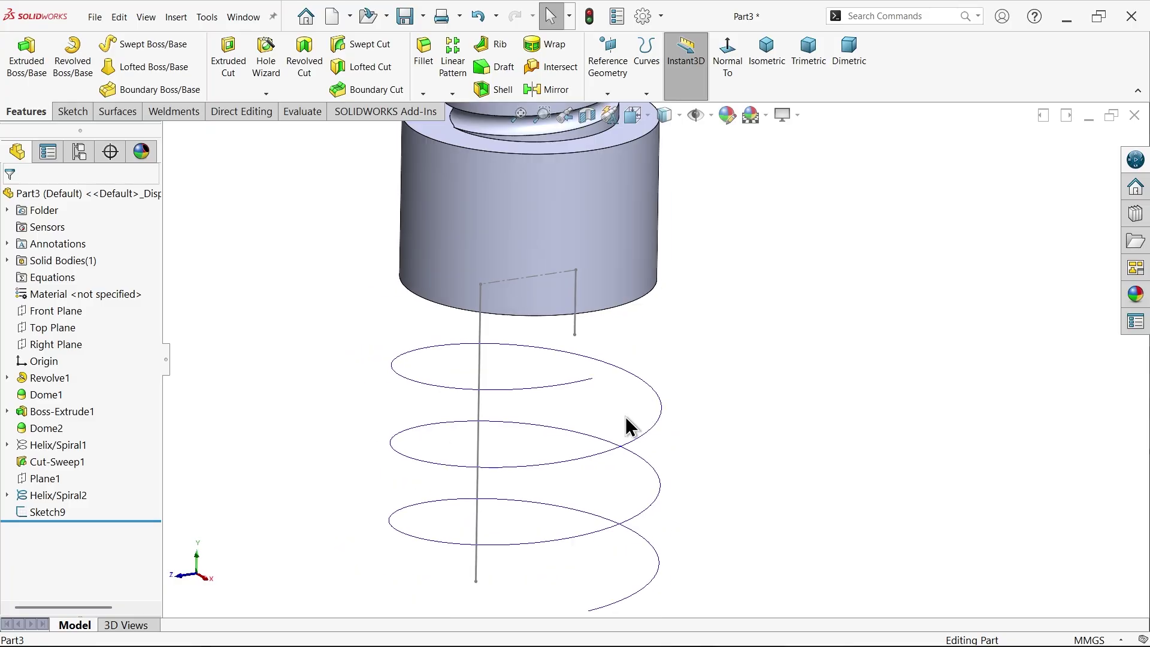
pyautogui.scroll(3, 627, 426)
pyautogui.moveTo(708, 403)
pyautogui.mouseDown(button='middle')
pyautogui.moveTo(548, 422)
pyautogui.moveTo(534, 359)
pyautogui.moveTo(671, 463)
pyautogui.moveTo(713, 409)
pyautogui.mouseUp(button='middle')
pyautogui.click(809, 60)
pyautogui.click(767, 60)
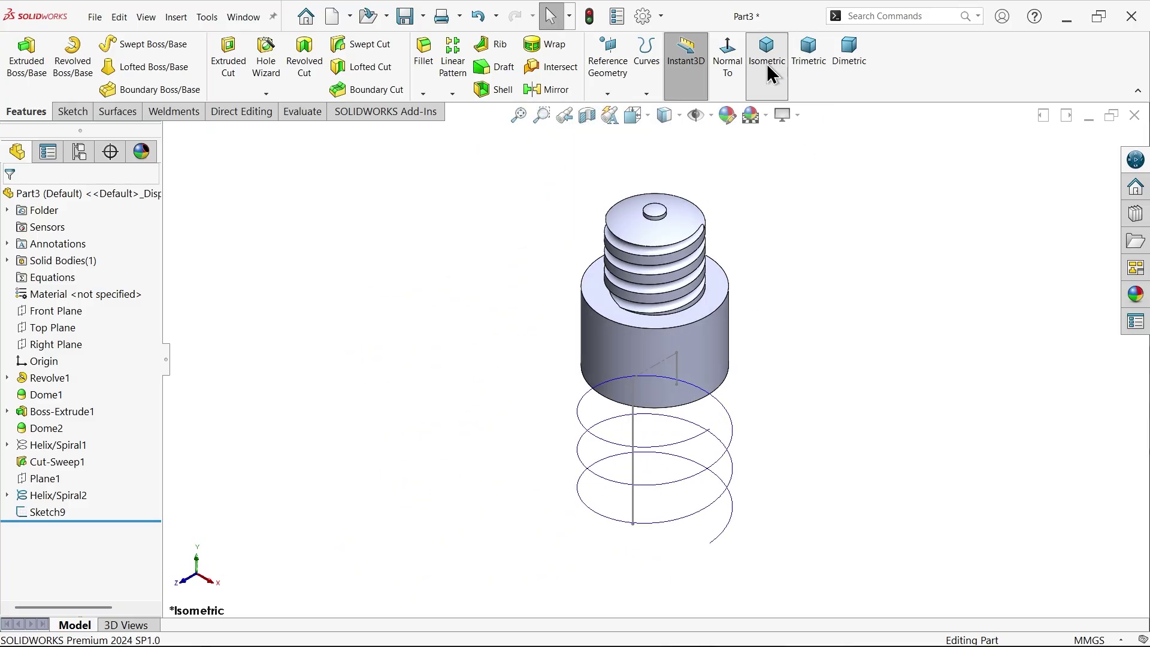
pyautogui.scroll(-2, 779, 378)
pyautogui.moveTo(720, 460); pyautogui.dragTo(722, 442, button='middle')
pyautogui.scroll(2, 673, 498)
pyautogui.scroll(-2, 607, 492)
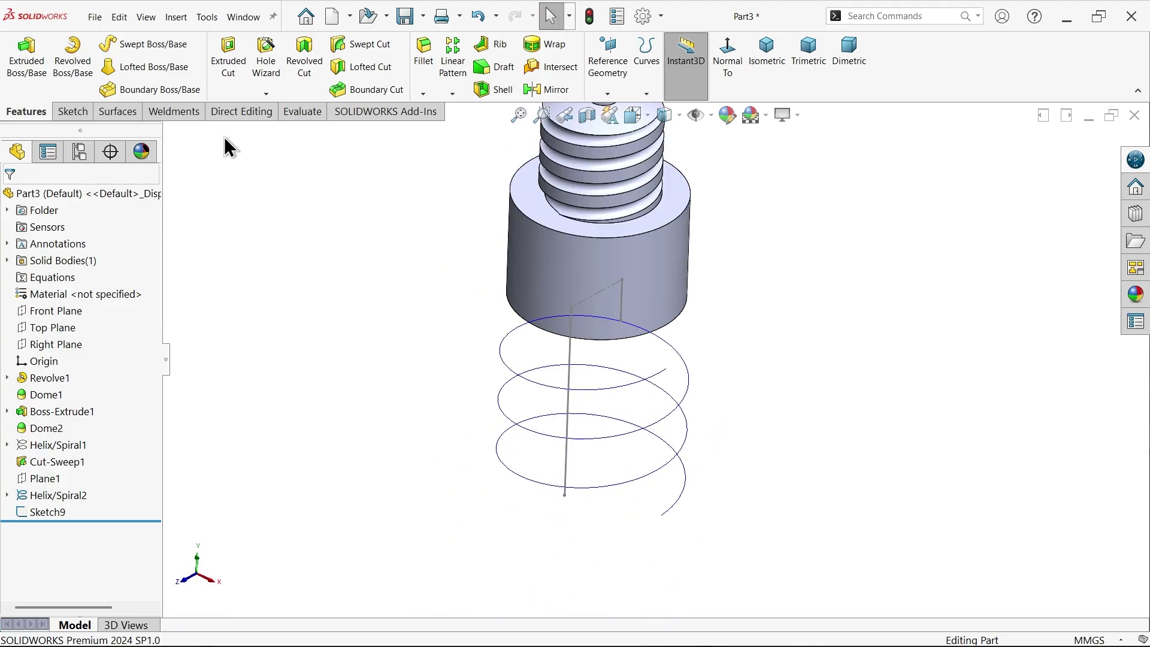
# Start a 3D sketch and convert the lower helix and both vertical path lines into it
pyautogui.click(72, 113)
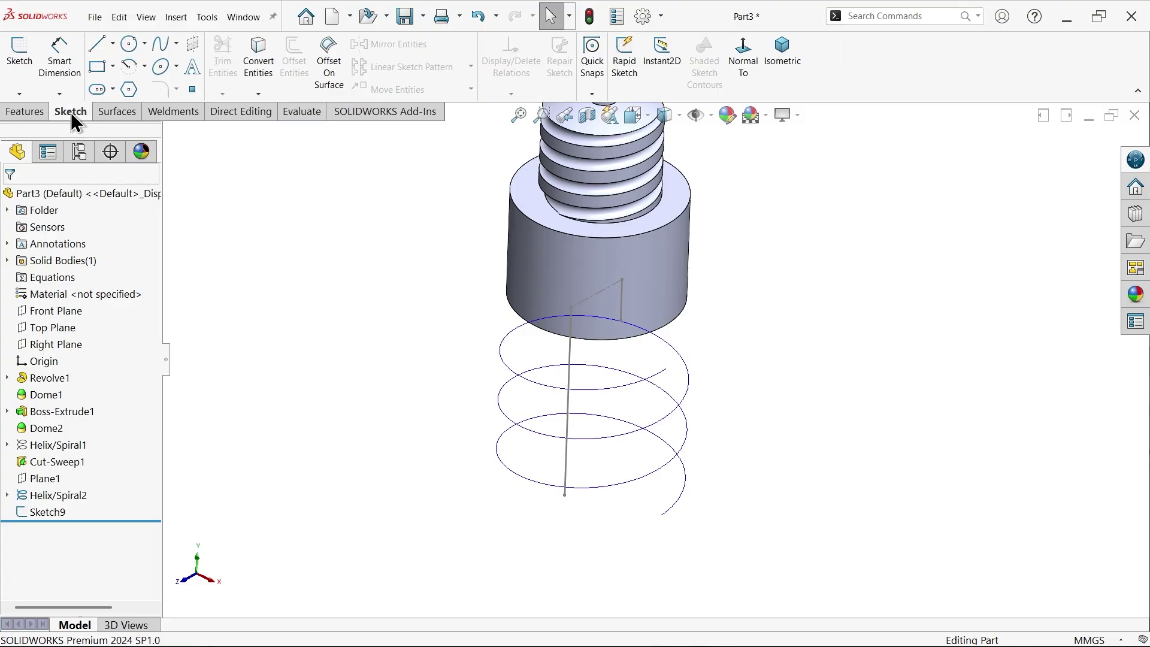
pyautogui.click(19, 96)
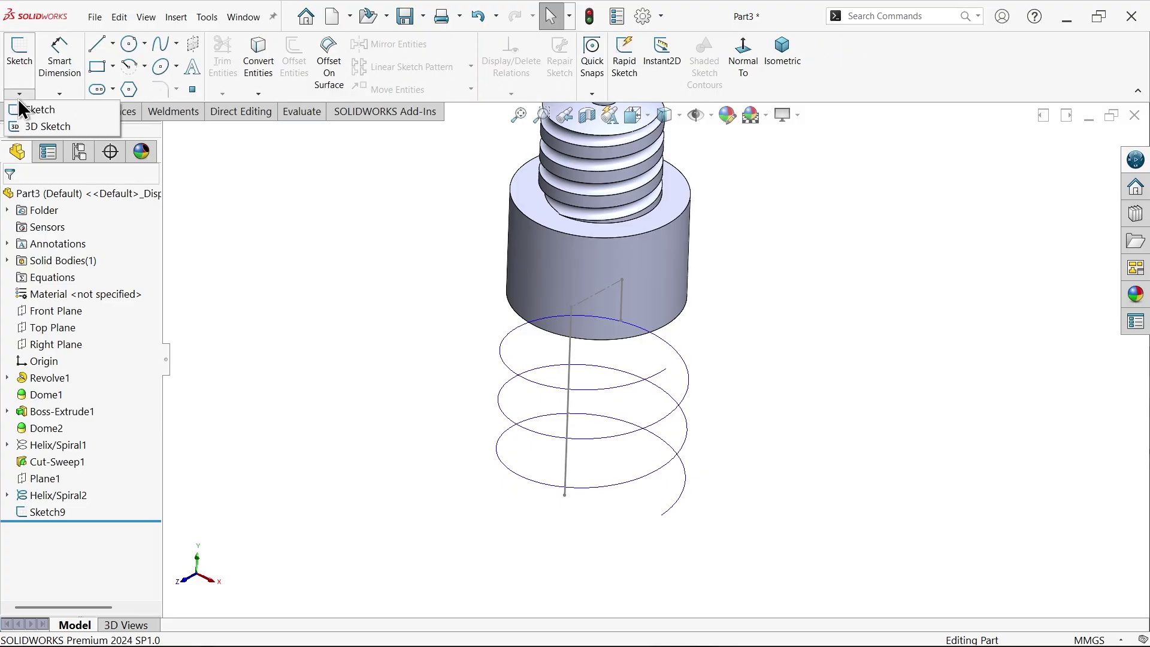
pyautogui.click(57, 129)
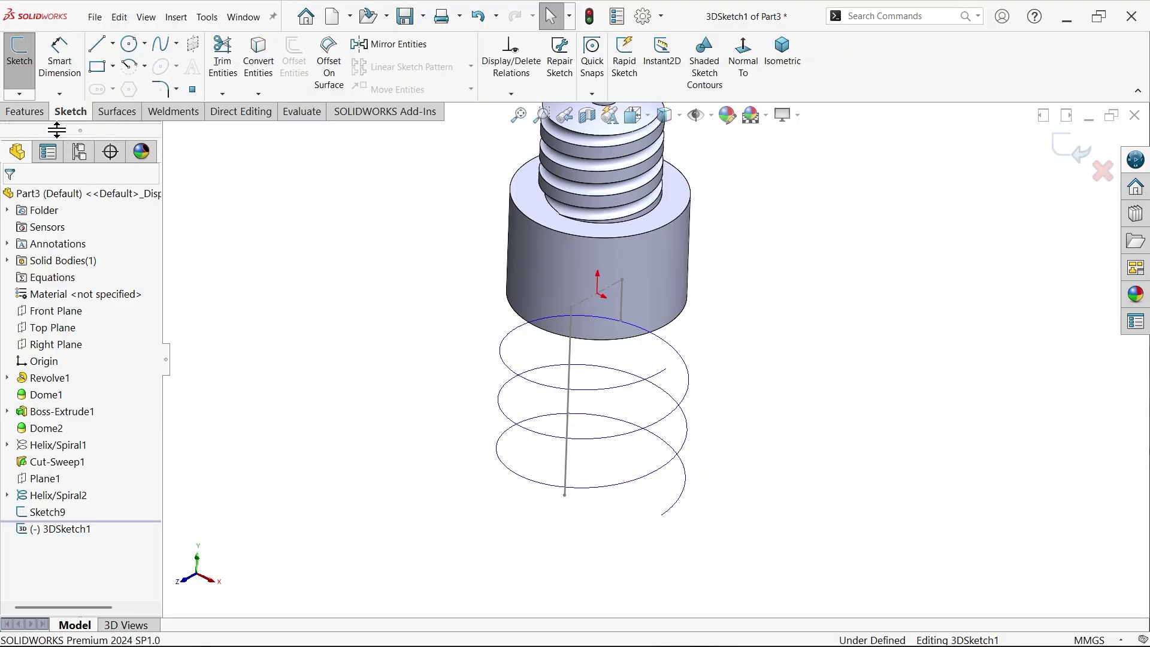
pyautogui.click(628, 389)
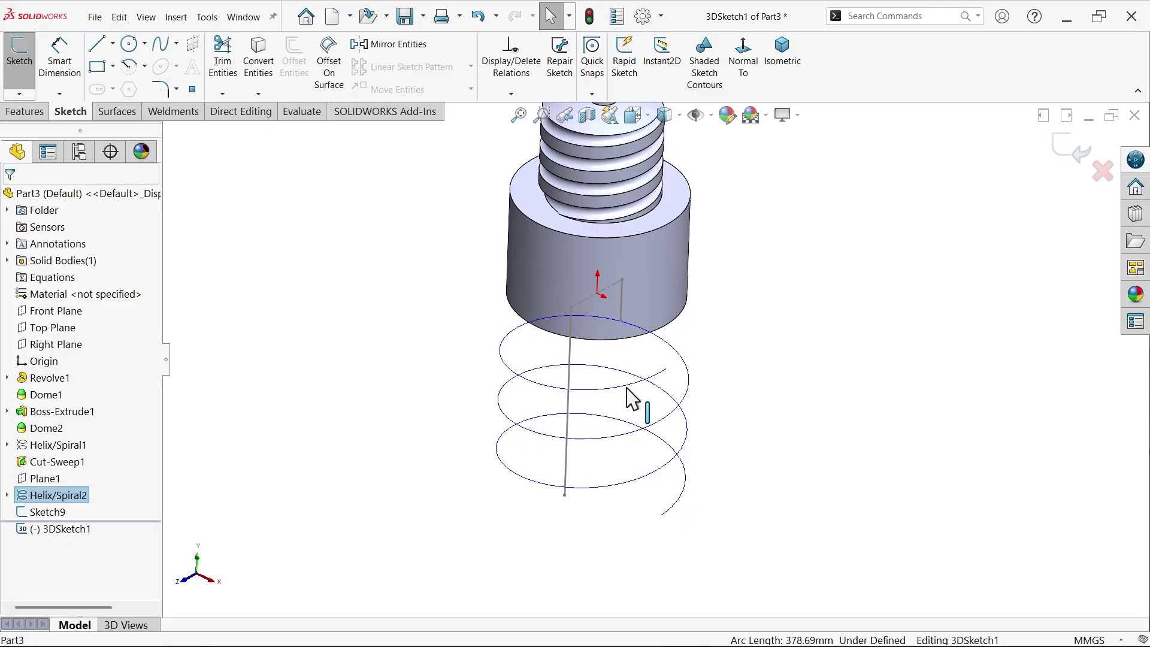
pyautogui.keyDown('ctrl'); pyautogui.click(625, 316); pyautogui.keyUp('ctrl')
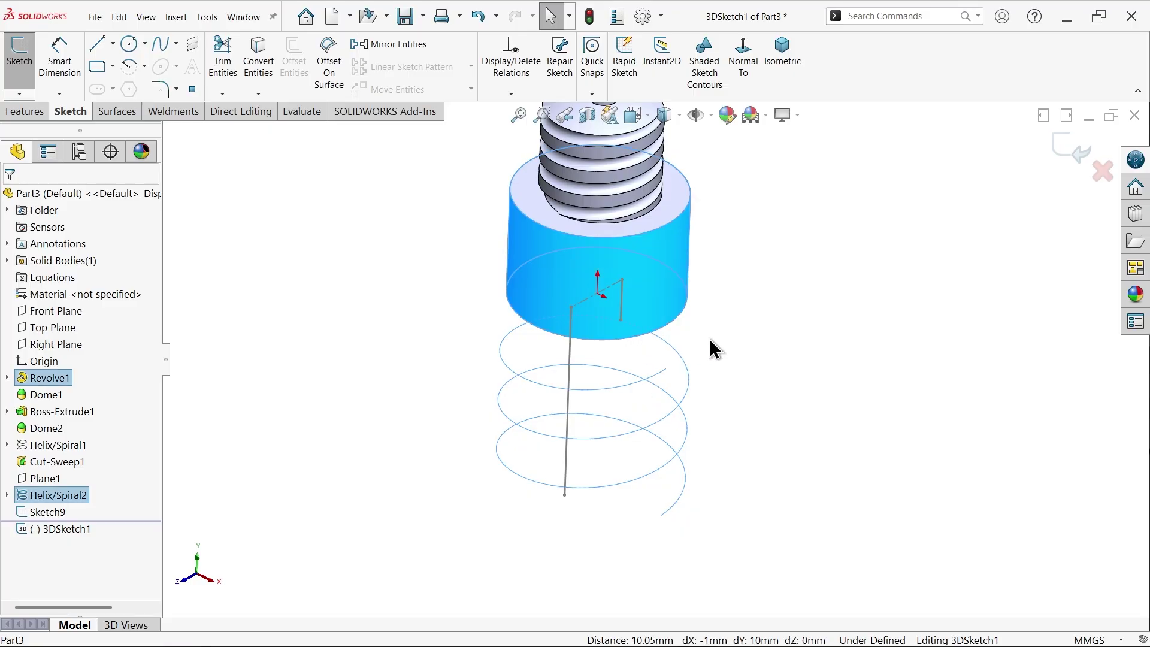
pyautogui.click(709, 339)
pyautogui.click(621, 317)
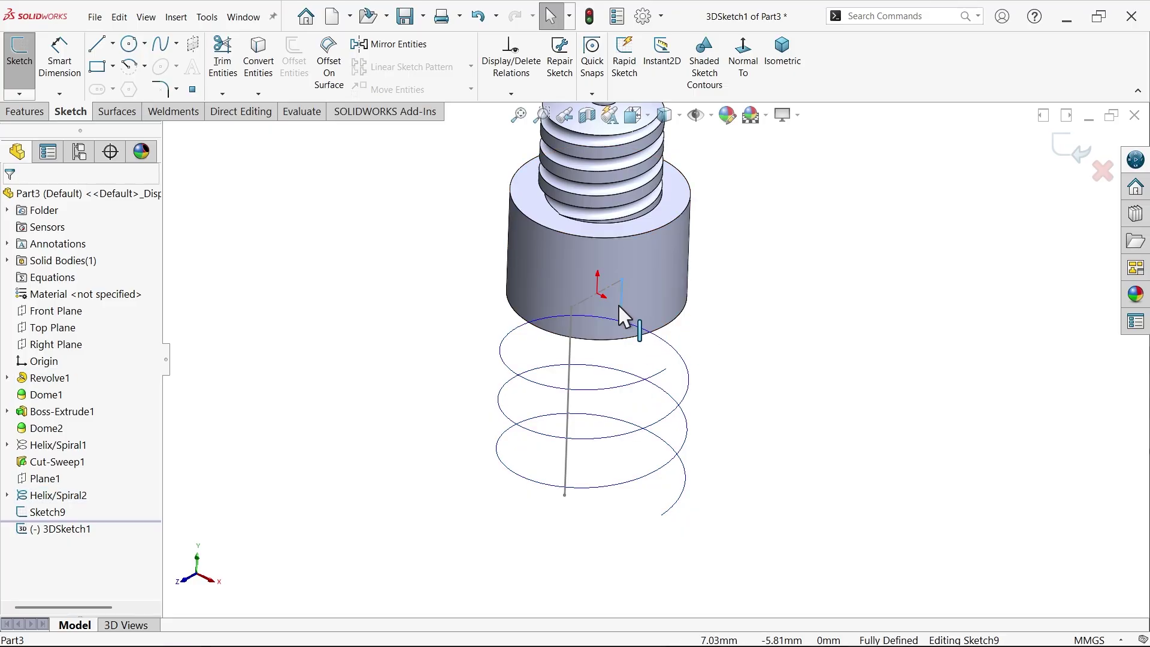
pyautogui.keyDown('ctrl'); pyautogui.click(574, 374); pyautogui.keyUp('ctrl')
pyautogui.keyDown('ctrl'); pyautogui.click(623, 385); pyautogui.keyUp('ctrl')
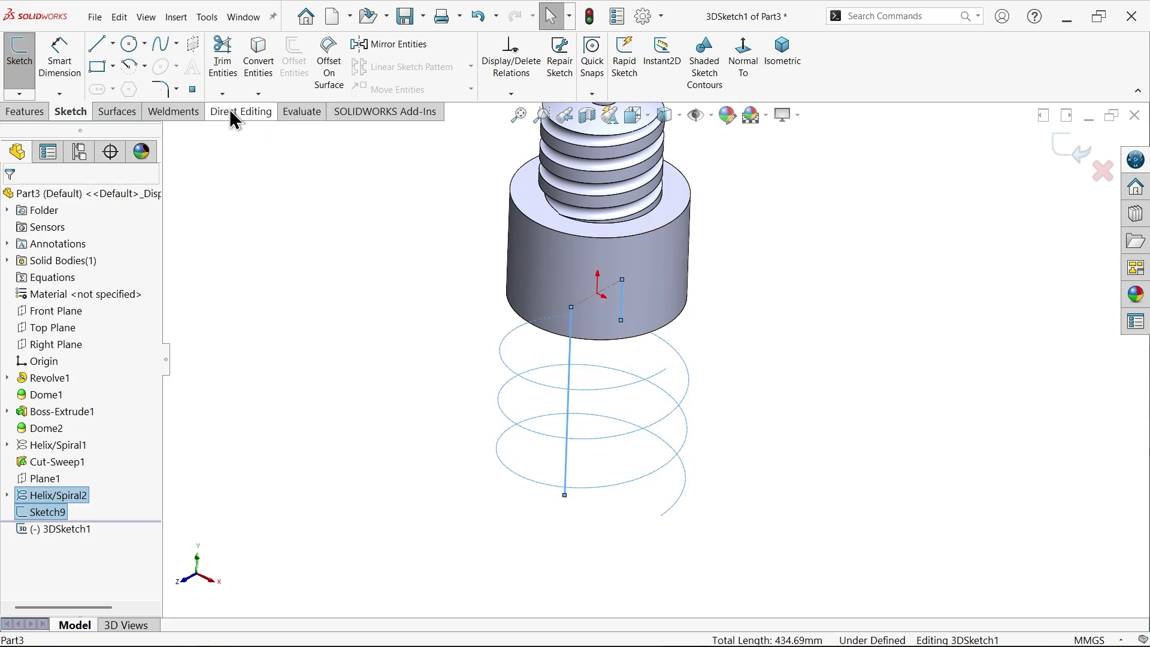
pyautogui.click(254, 69)
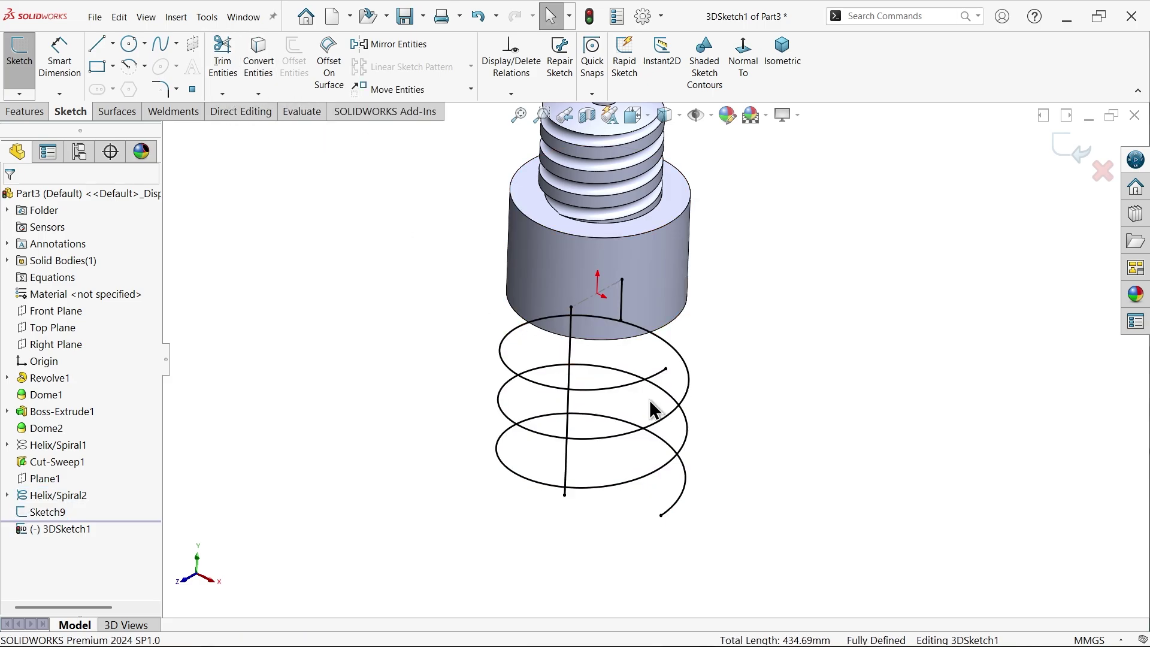
# Sketch two connected lines from the short vertical line's lower end to the helix's upper end, the second about 8 mm long
pyautogui.click(104, 47)
pyautogui.scroll(-5, 672, 432)
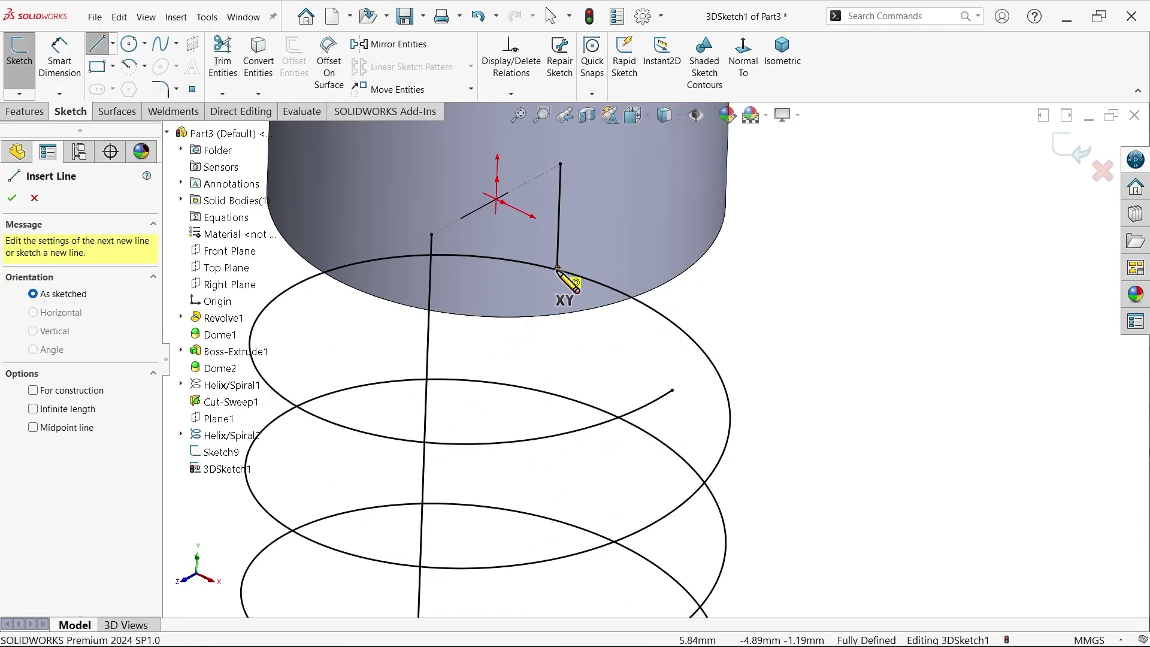
pyautogui.click(557, 268)
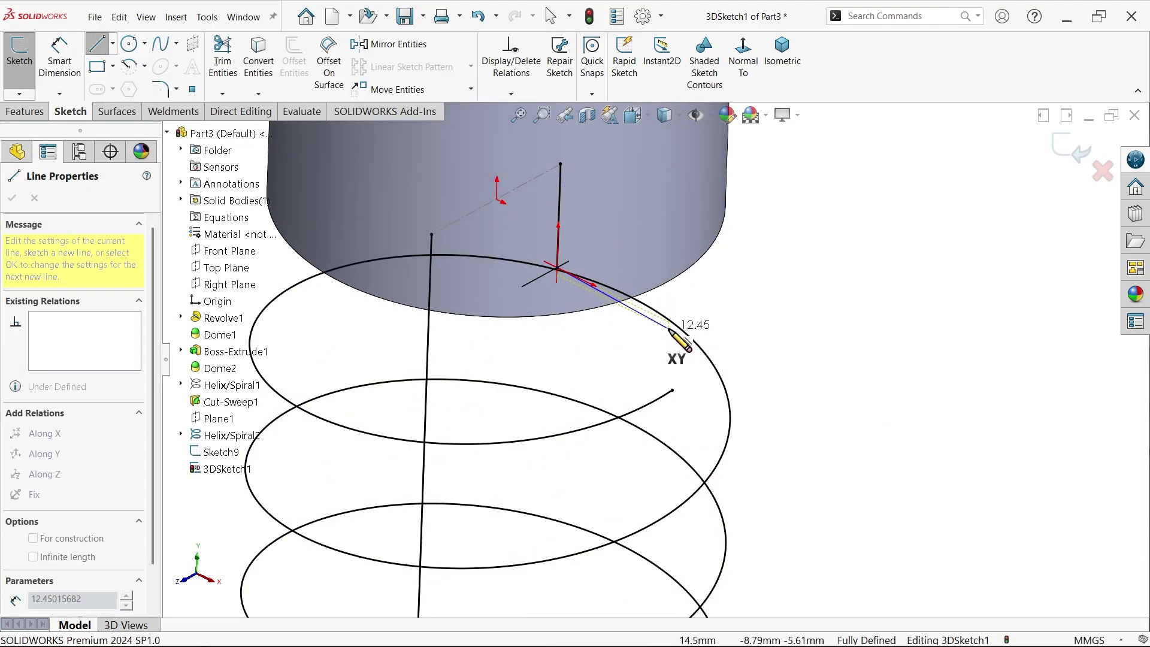
pyautogui.click(728, 351)
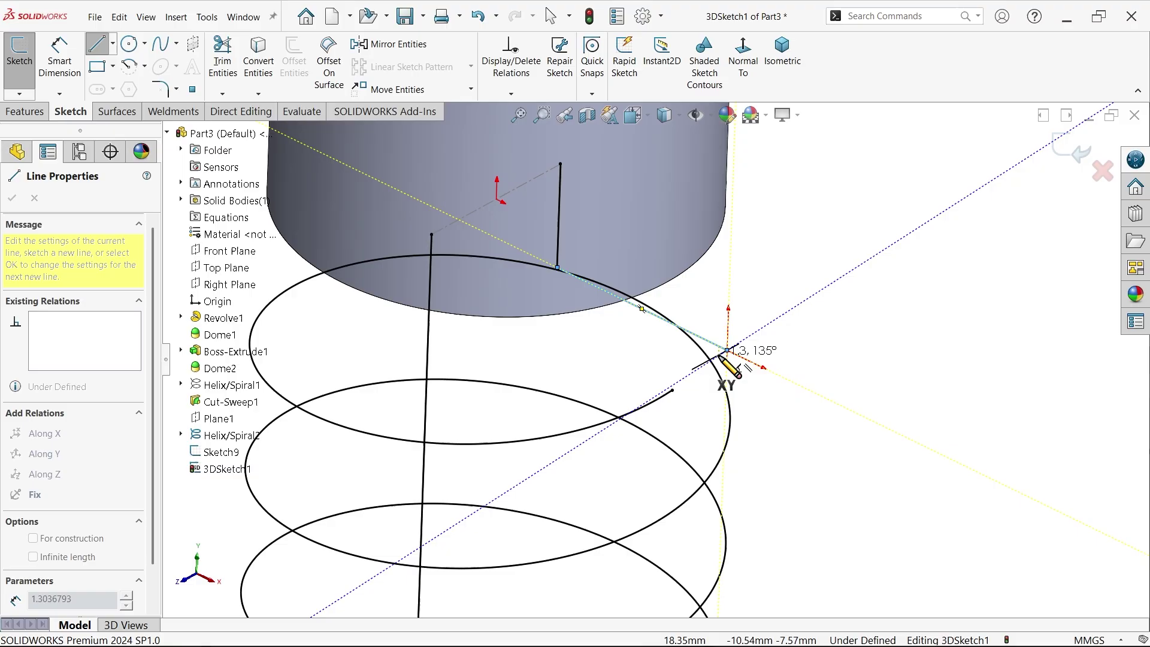
pyautogui.doubleClick(672, 390)
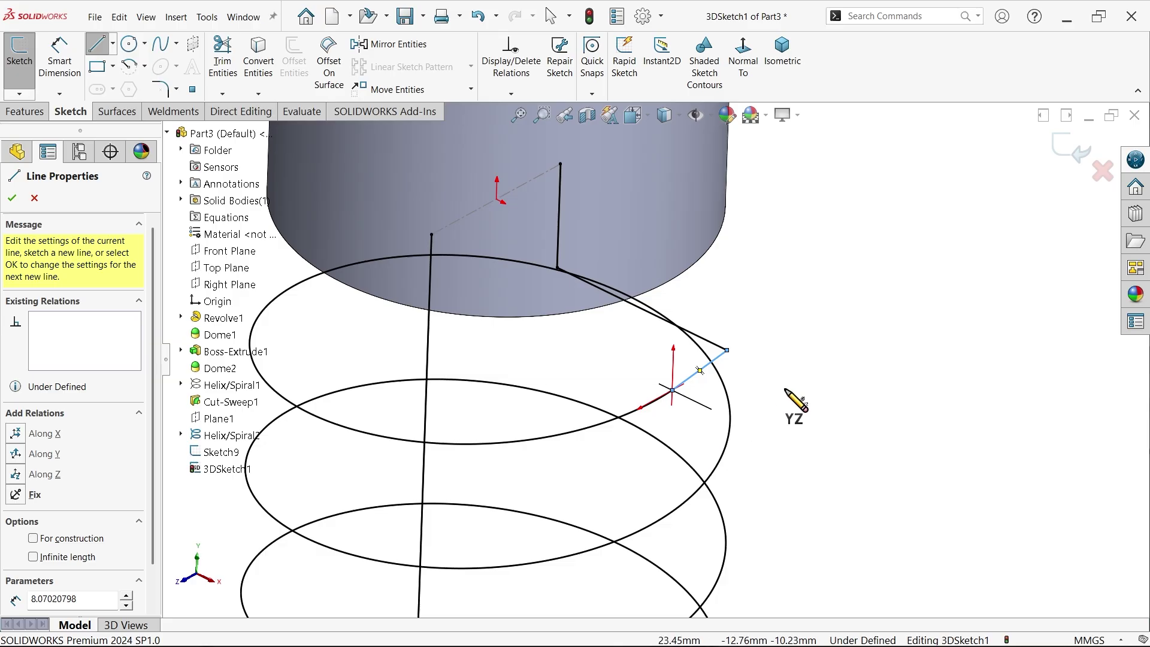
pyautogui.press('Escape')
pyautogui.scroll(5, 731, 408)
pyautogui.scroll(-3, 636, 497)
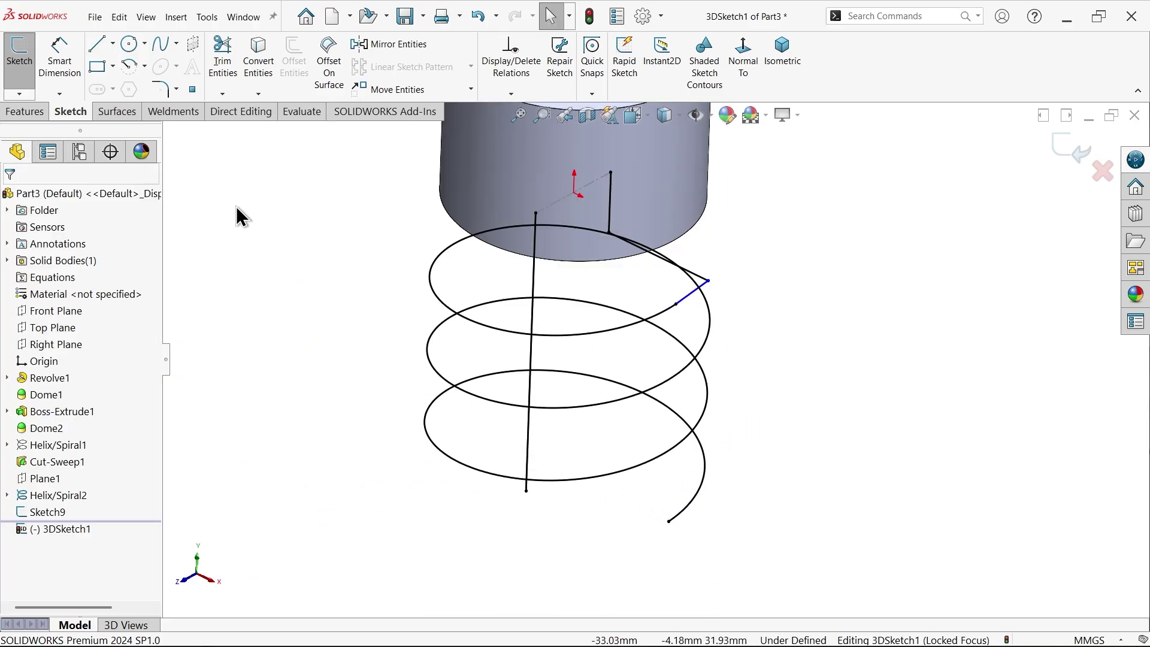
# Sketch two connected lines from the long vertical line's lower end to the helix's lower end, the second about 8 mm long
pyautogui.click(98, 44)
pyautogui.scroll(-2, 551, 515)
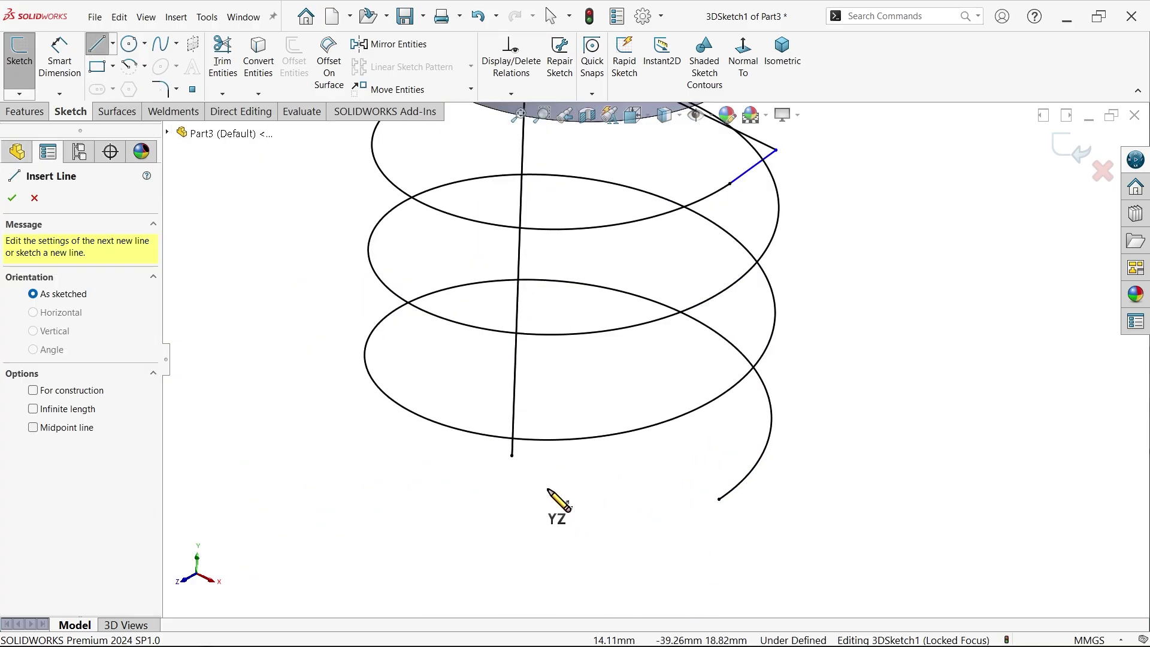
pyautogui.scroll(-1, 517, 459)
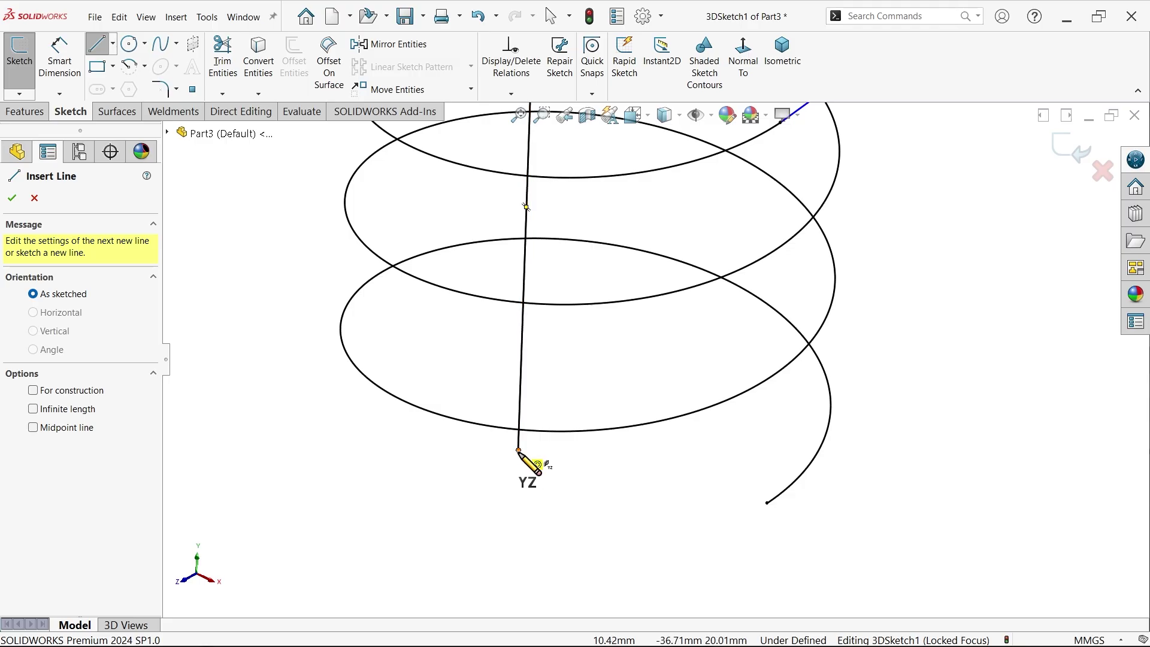
pyautogui.click(519, 451)
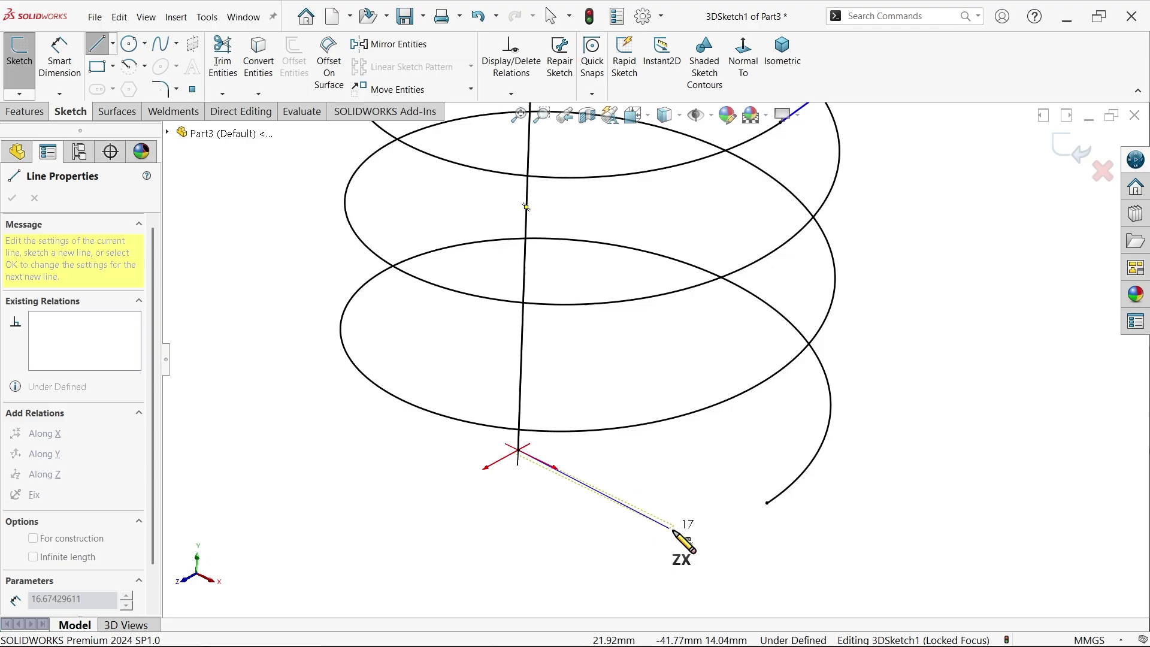
pyautogui.click(708, 543)
pyautogui.doubleClick(778, 513)
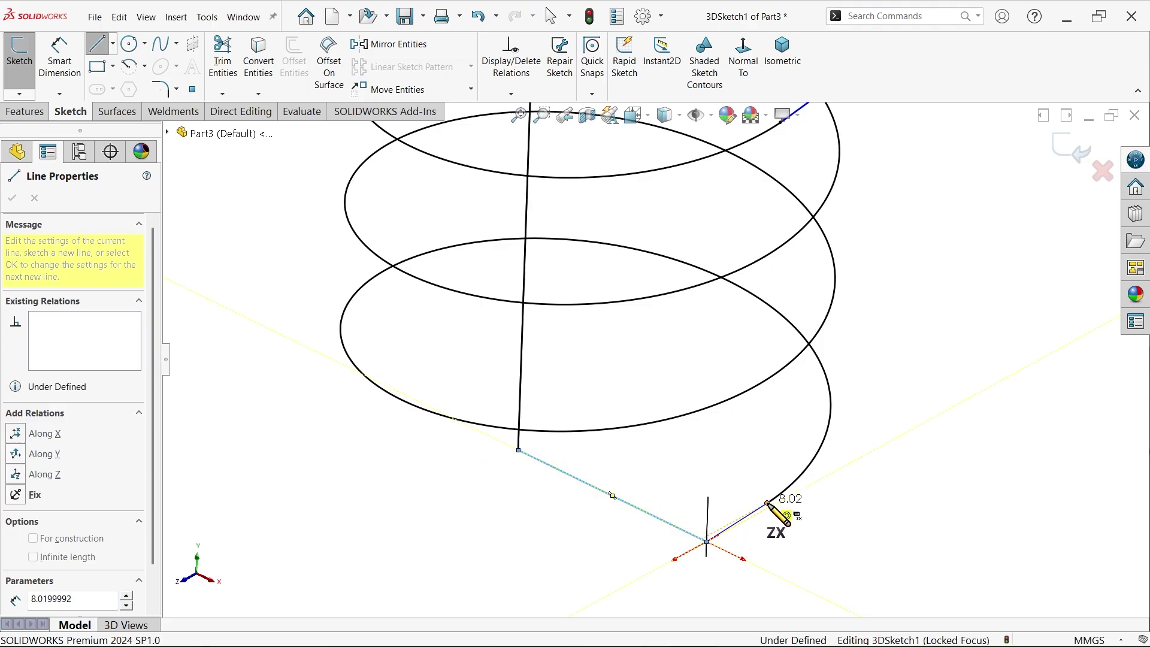
pyautogui.rightClick(833, 525)
pyautogui.click(871, 523)
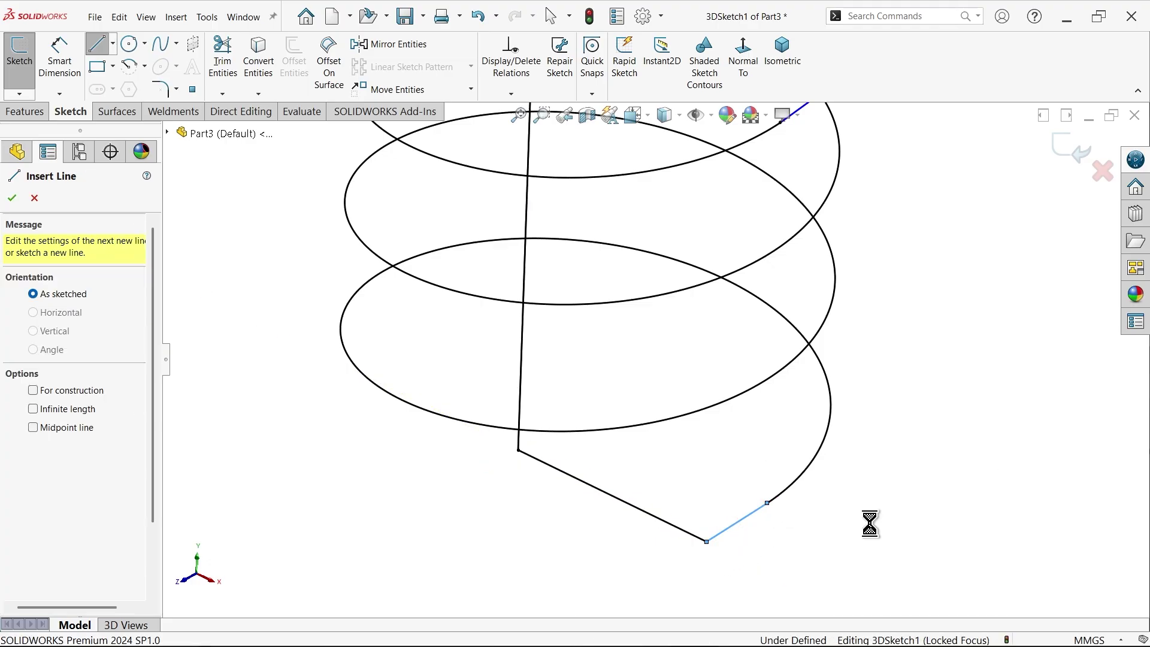
# Fillet all four corners of the connecting lines at both ends of the helix with a 5 mm radius
pyautogui.click(163, 93)
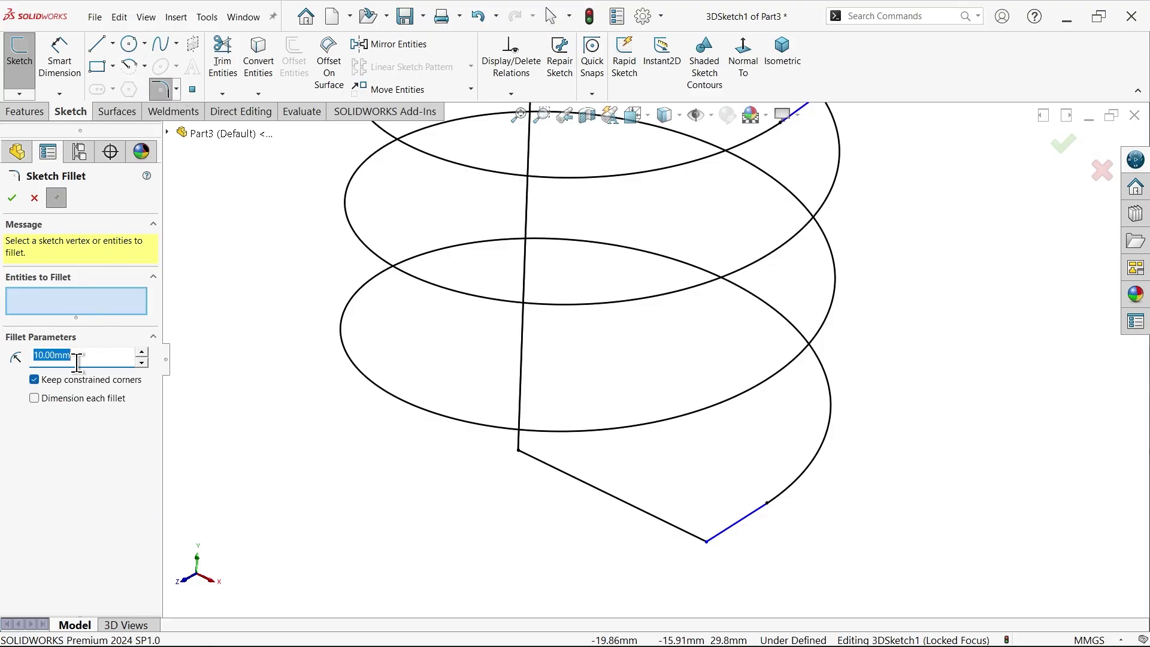
pyautogui.write('5')
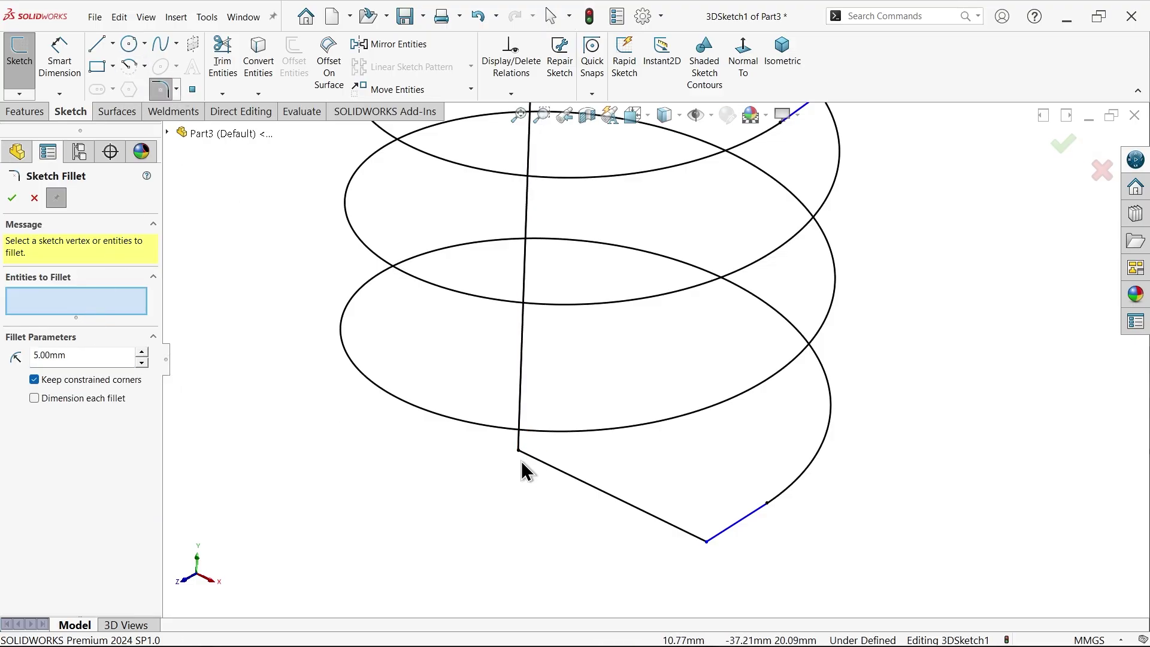
pyautogui.click(520, 454)
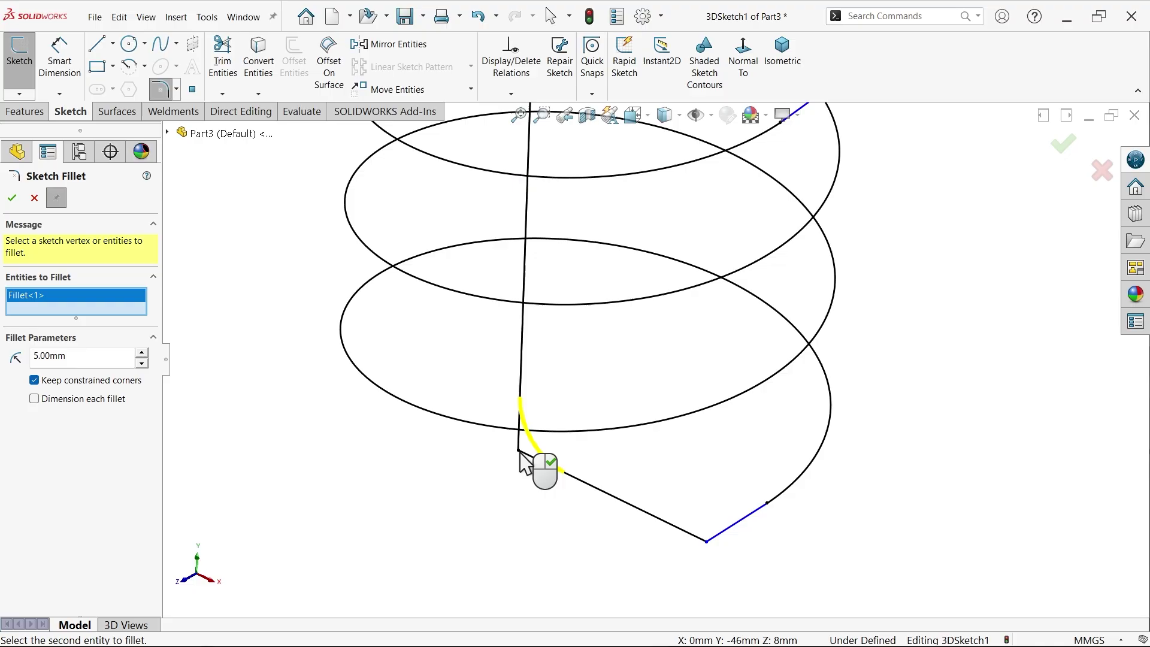
pyautogui.click(707, 542)
pyautogui.scroll(5, 689, 411)
pyautogui.scroll(-8, 743, 327)
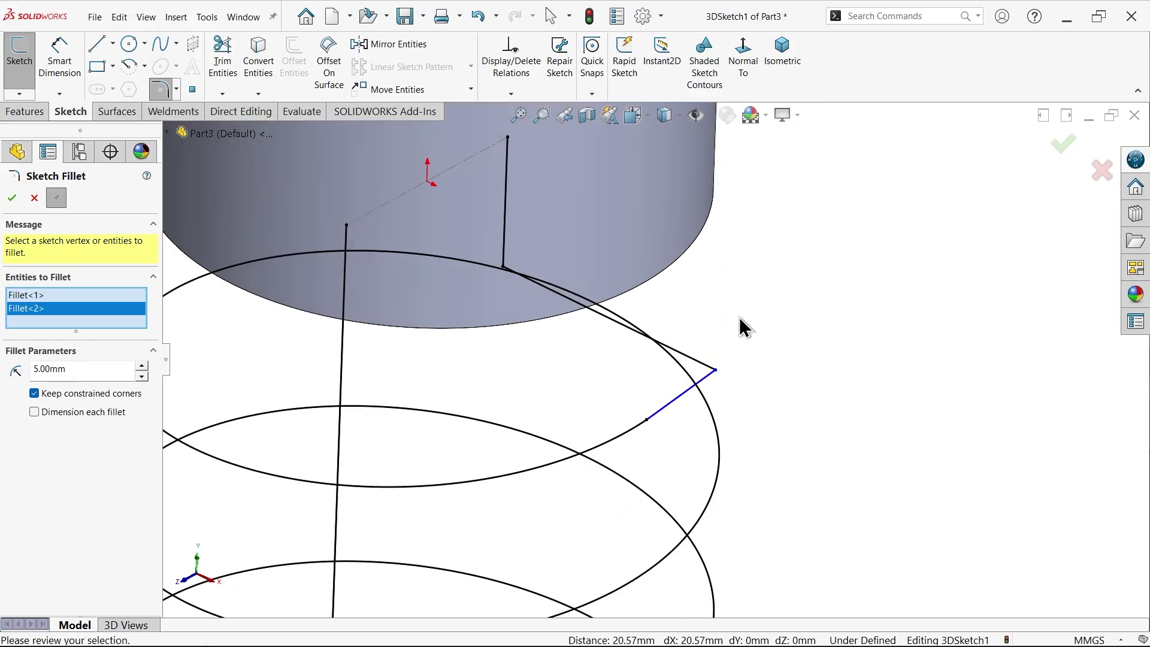
pyautogui.click(716, 370)
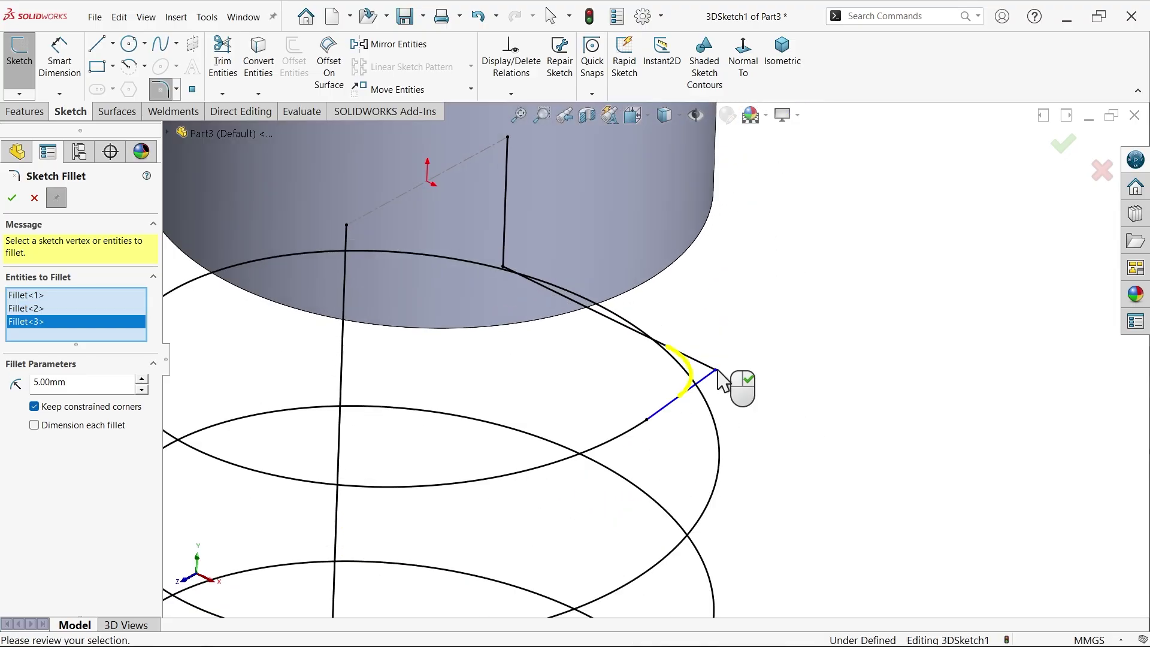
pyautogui.click(505, 268)
pyautogui.click(12, 198)
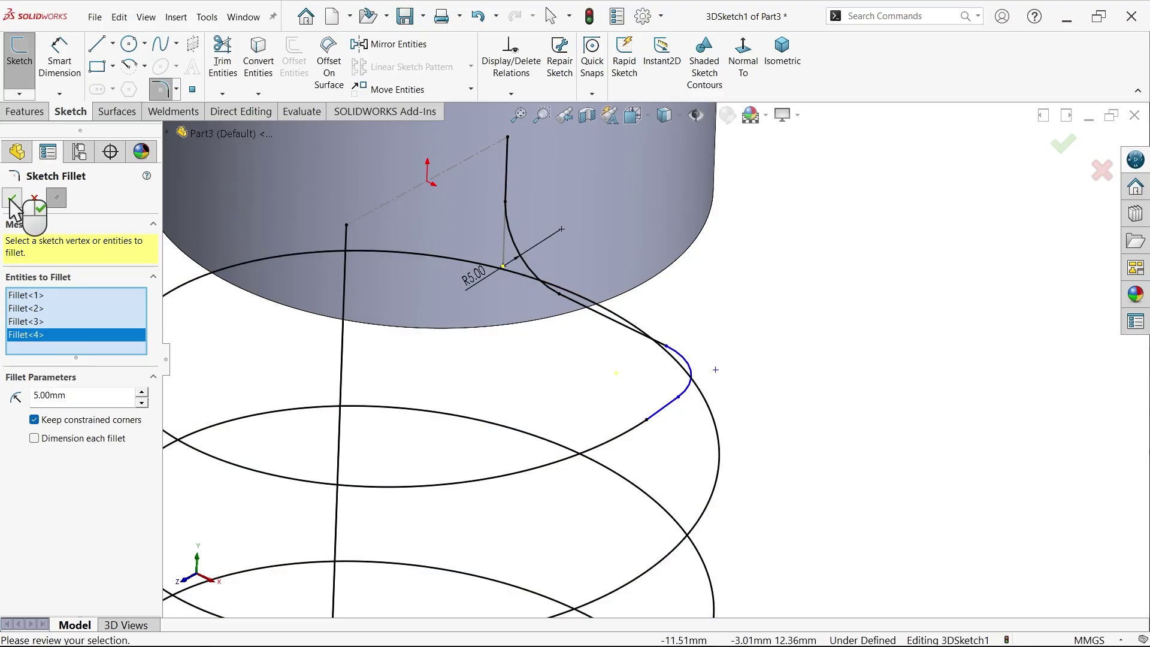
# Dimension the distance from the inner fillet's end point to the short line at the helix's upper end as 15 mm
pyautogui.click(60, 60)
pyautogui.scroll(-1, 569, 346)
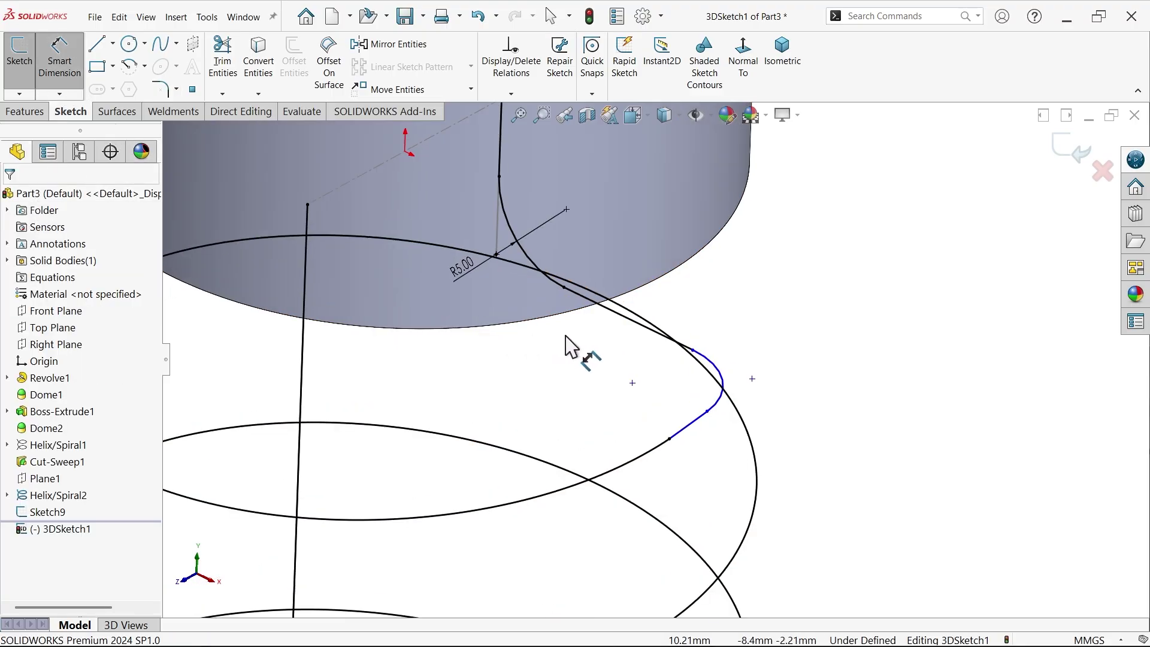
pyautogui.scroll(-1, 569, 341)
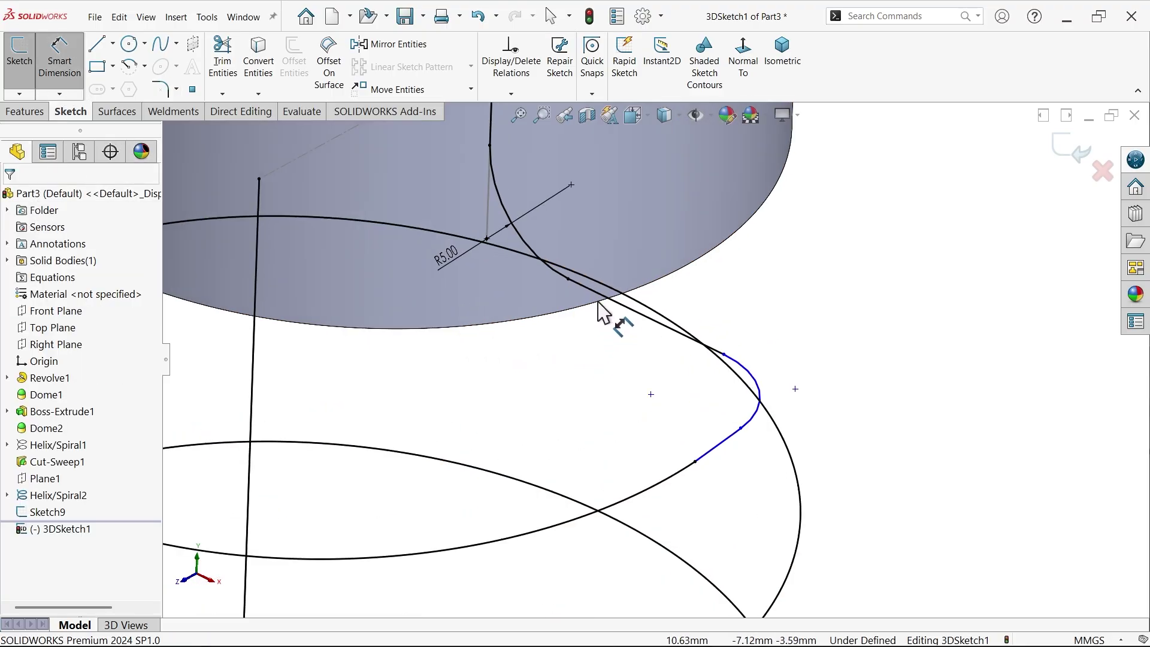
pyautogui.click(569, 279)
pyautogui.click(712, 451)
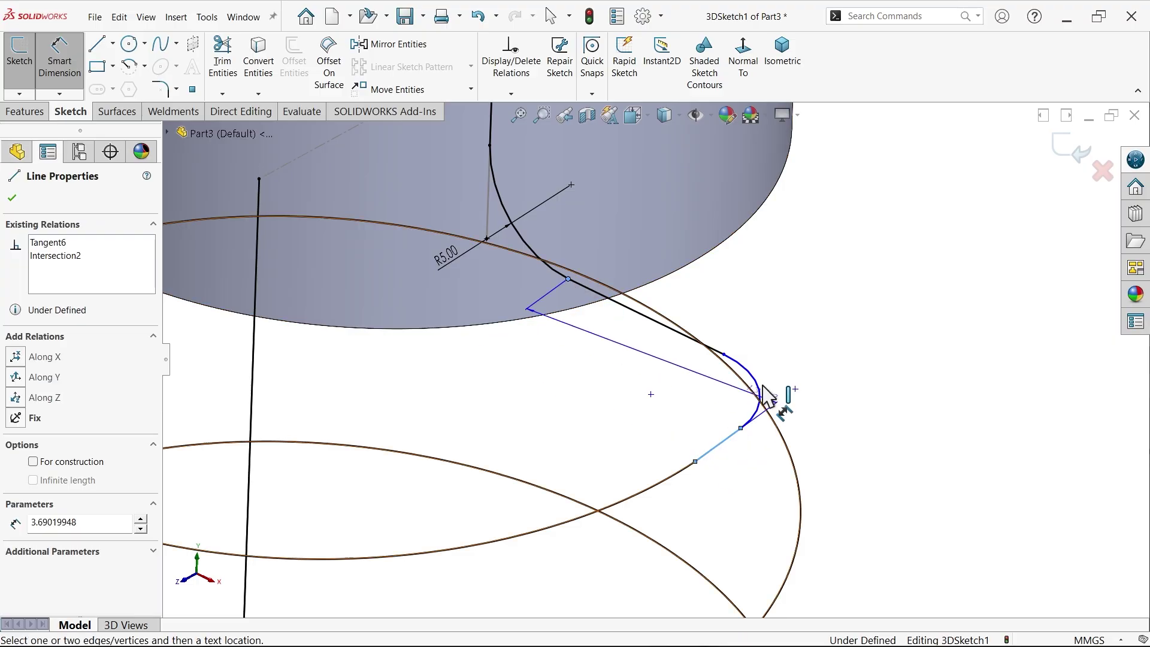
pyautogui.click(816, 322)
pyautogui.write('15')
pyautogui.press('Return')
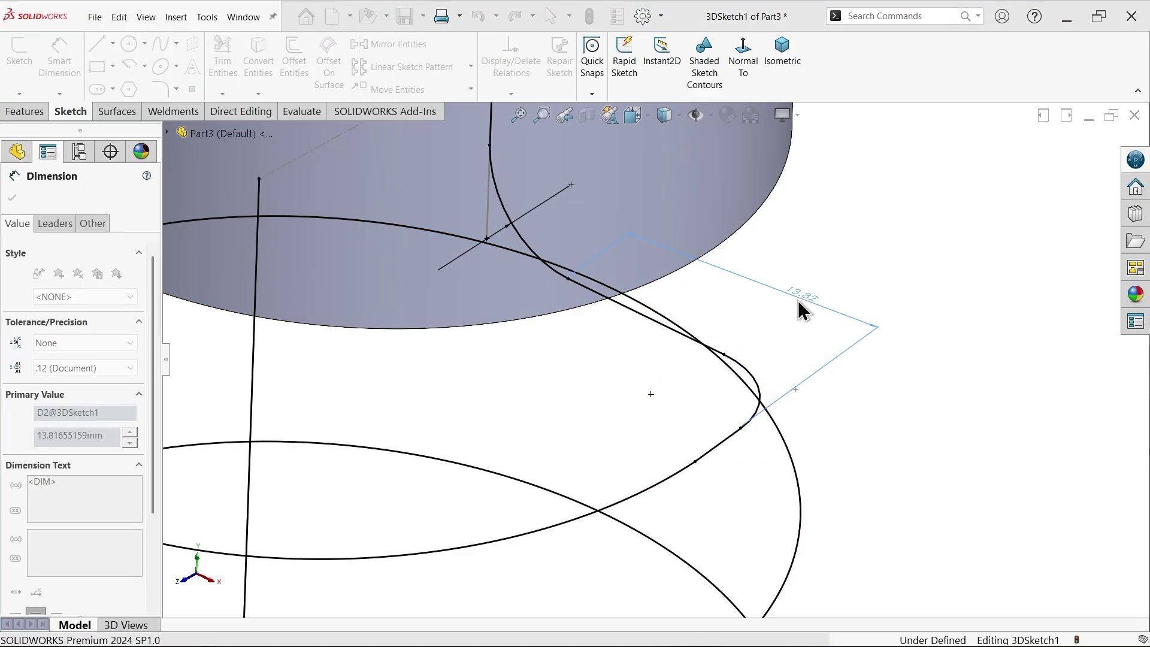
# Dimension the distance from the inner fillet's end point to the short line at the helix's lower end as 15 mm
pyautogui.scroll(5, 779, 365)
pyautogui.scroll(-8, 634, 527)
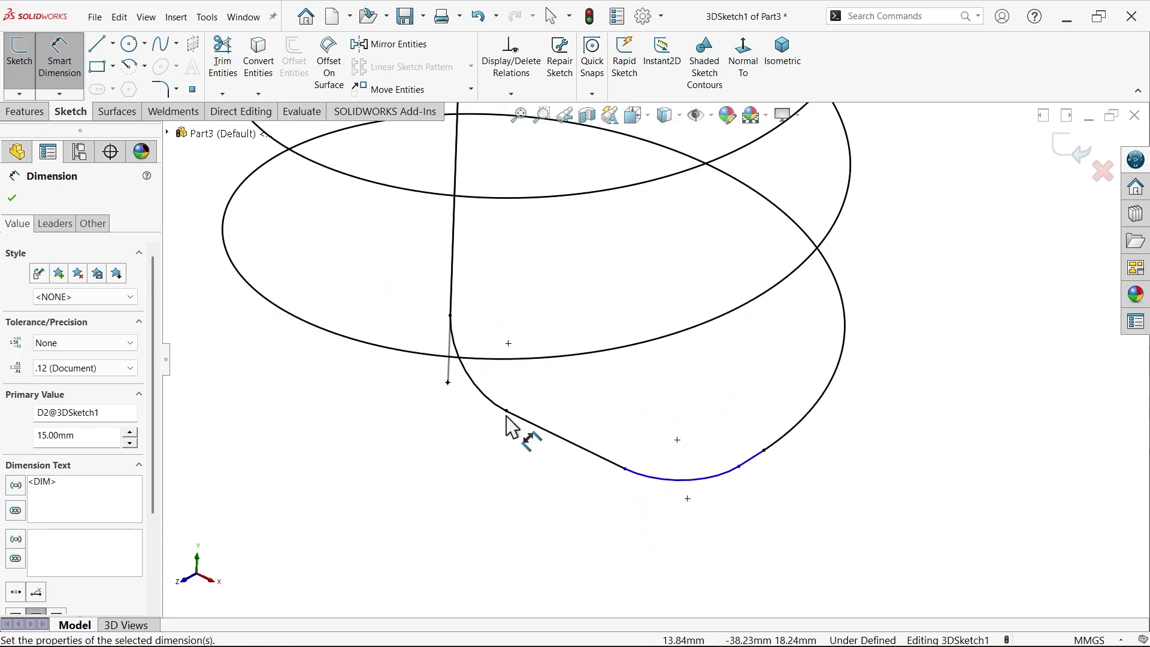
pyautogui.click(507, 413)
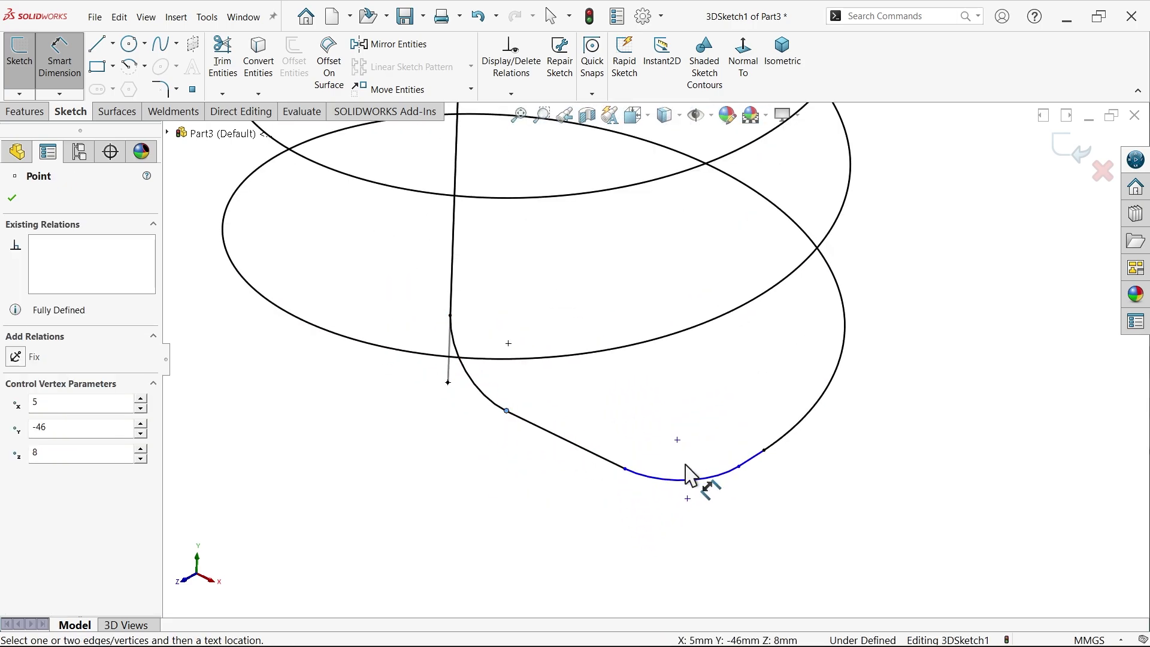
pyautogui.click(752, 460)
pyautogui.click(565, 491)
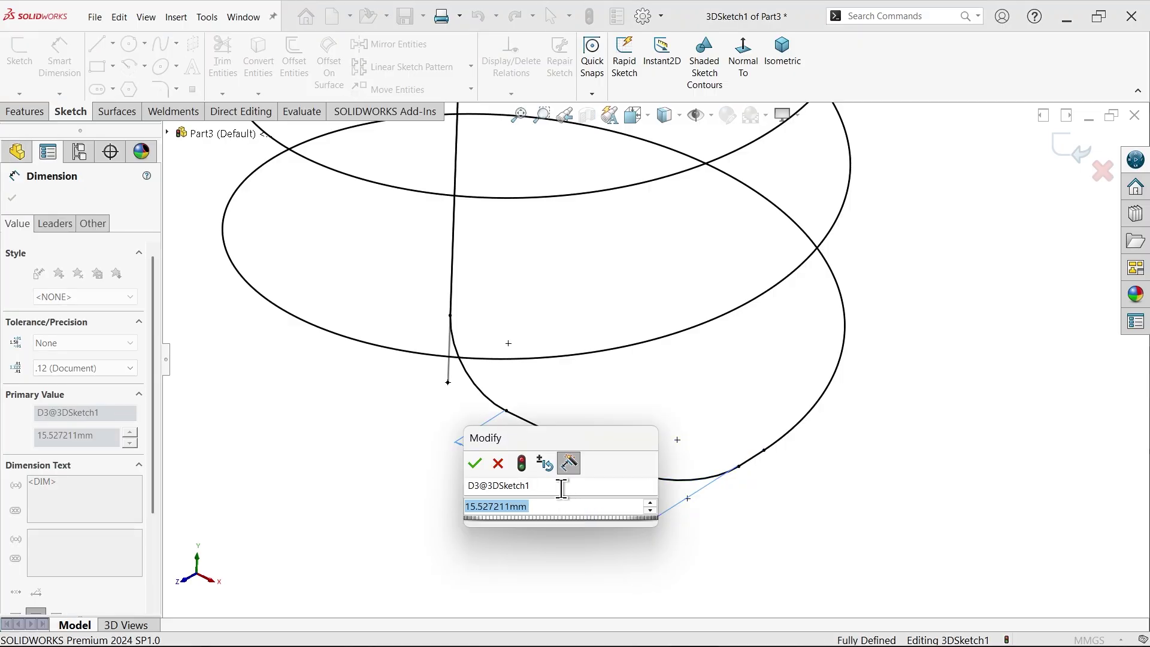
pyautogui.write('15')
pyautogui.press('Return')
# Switch to the lamp drawing, examine the tube path dimensions at both helix ends, and return to the model
pyautogui.hotkey('alt', 'Tab')
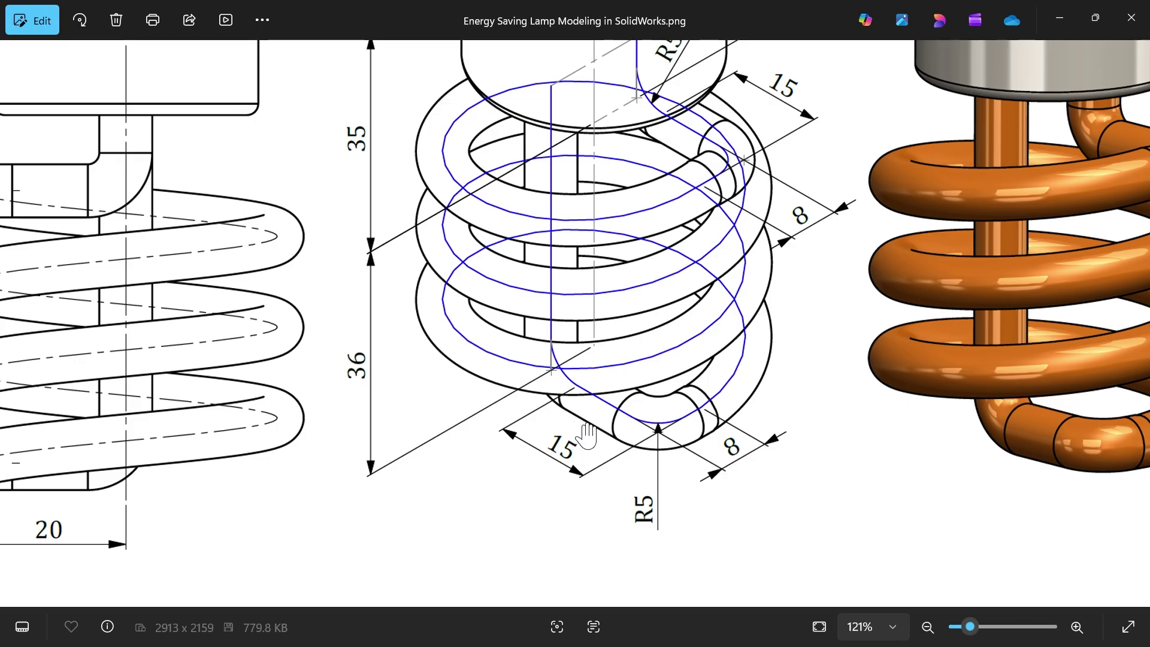
pyautogui.scroll(3, 587, 436)
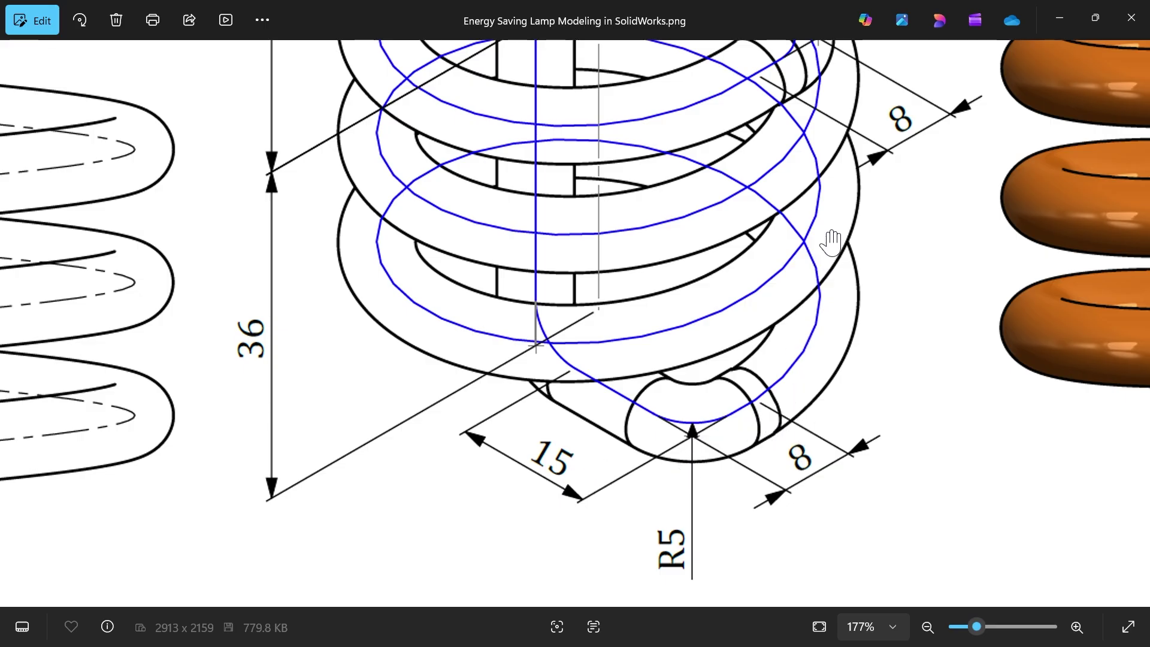
pyautogui.moveTo(831, 243)
pyautogui.mouseDown()
pyautogui.moveTo(771, 442)
pyautogui.moveTo(738, 383)
pyautogui.mouseUp()
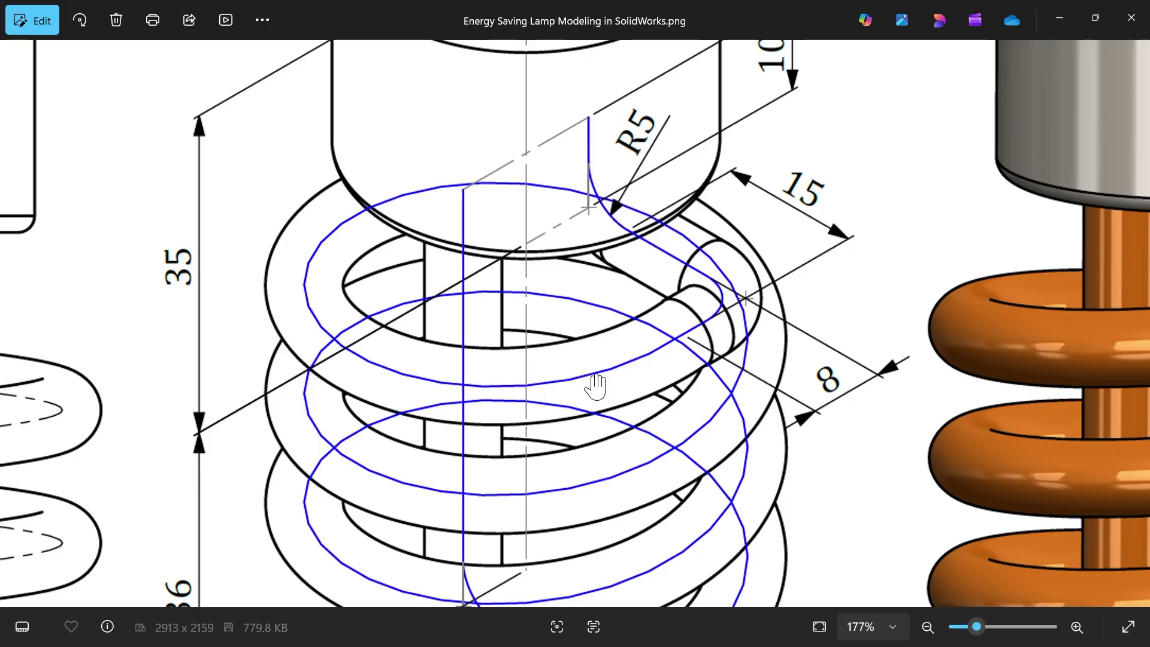
pyautogui.scroll(-5, 611, 329)
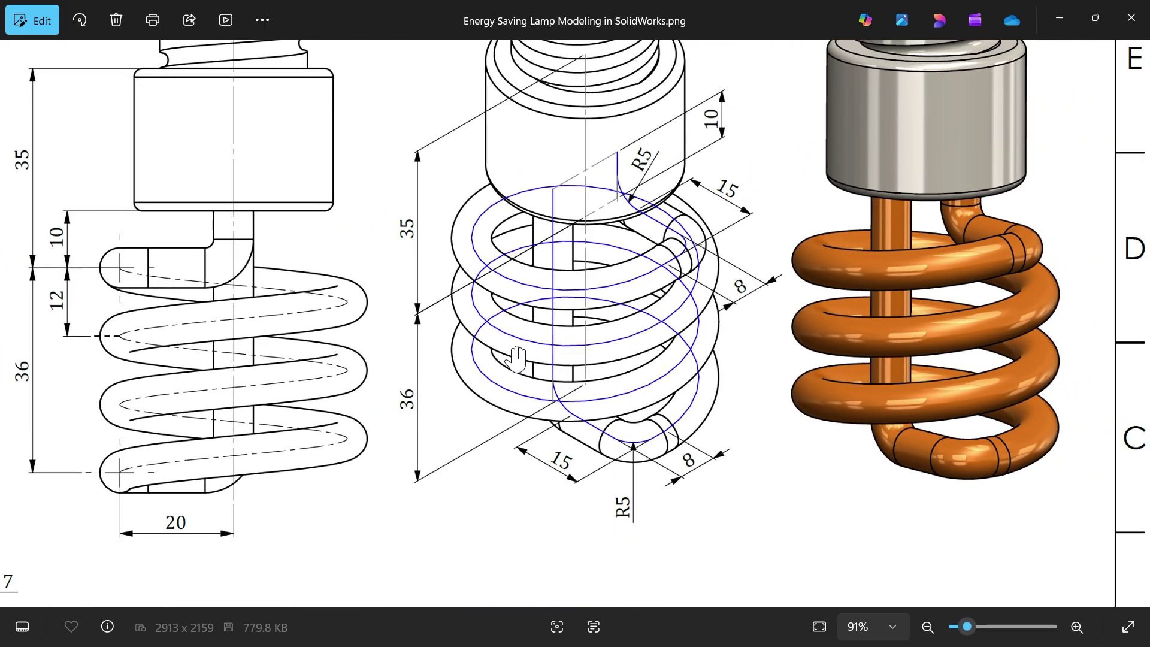
pyautogui.moveTo(517, 359); pyautogui.dragTo(623, 285)
pyautogui.moveTo(324, 292); pyautogui.dragTo(374, 308)
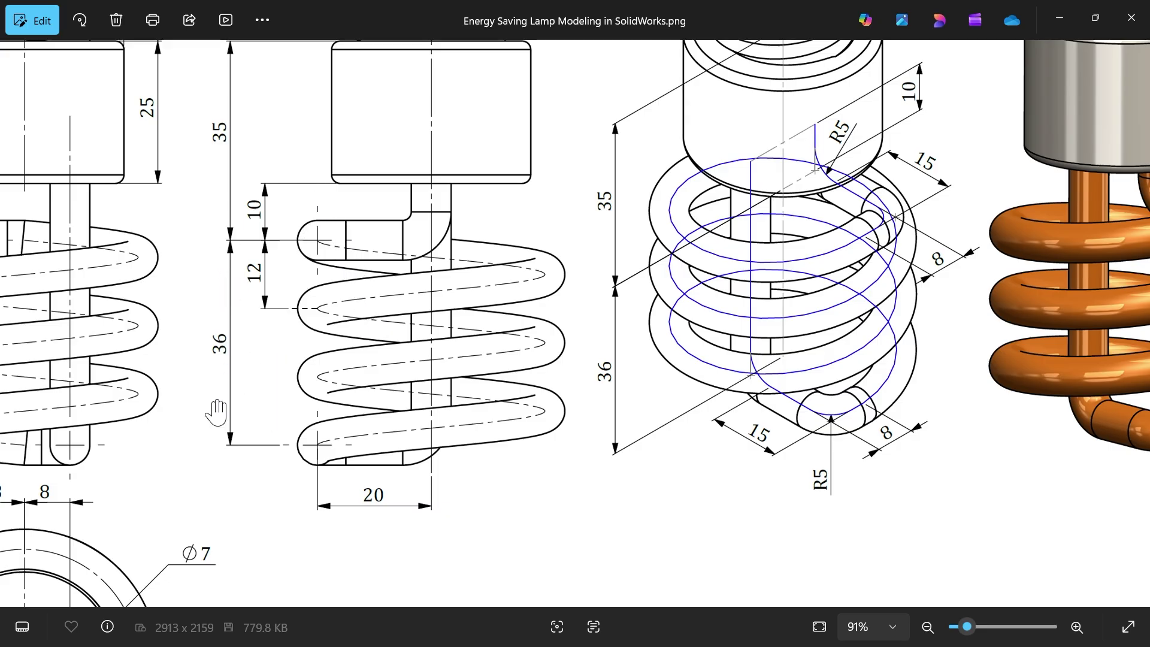
pyautogui.click(1060, 21)
# Add a driven dimension between the helix's lower end point and the adjacent connecting line from the long vertical line
pyautogui.scroll(-3, 642, 424)
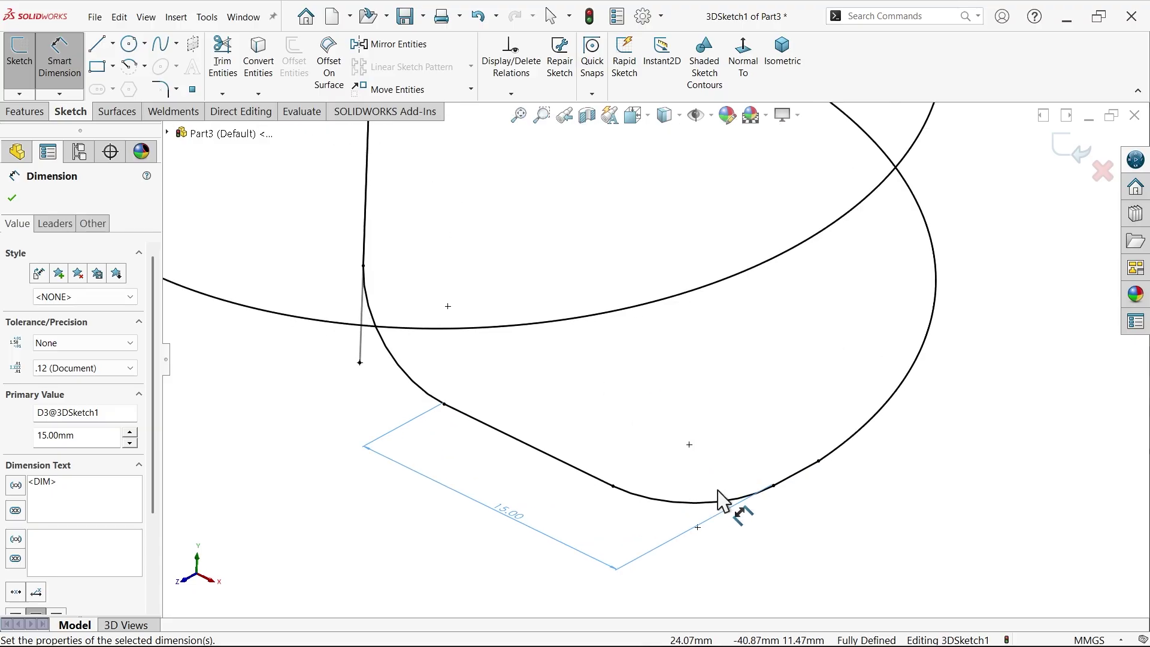
pyautogui.click(820, 461)
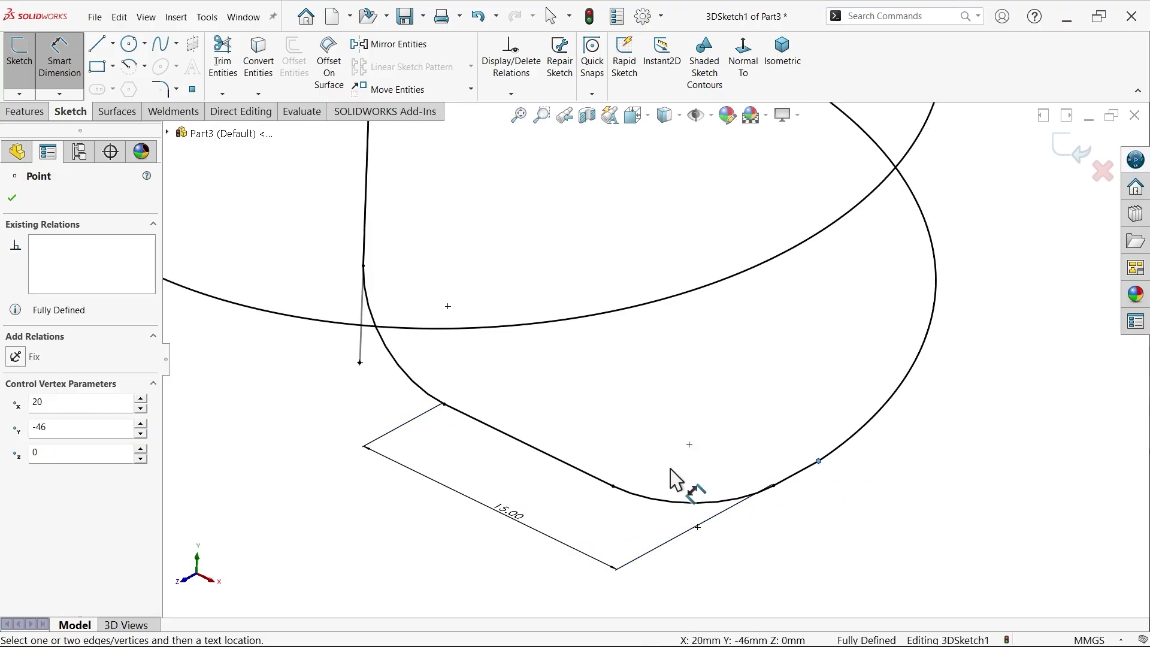
pyautogui.click(609, 487)
pyautogui.click(794, 527)
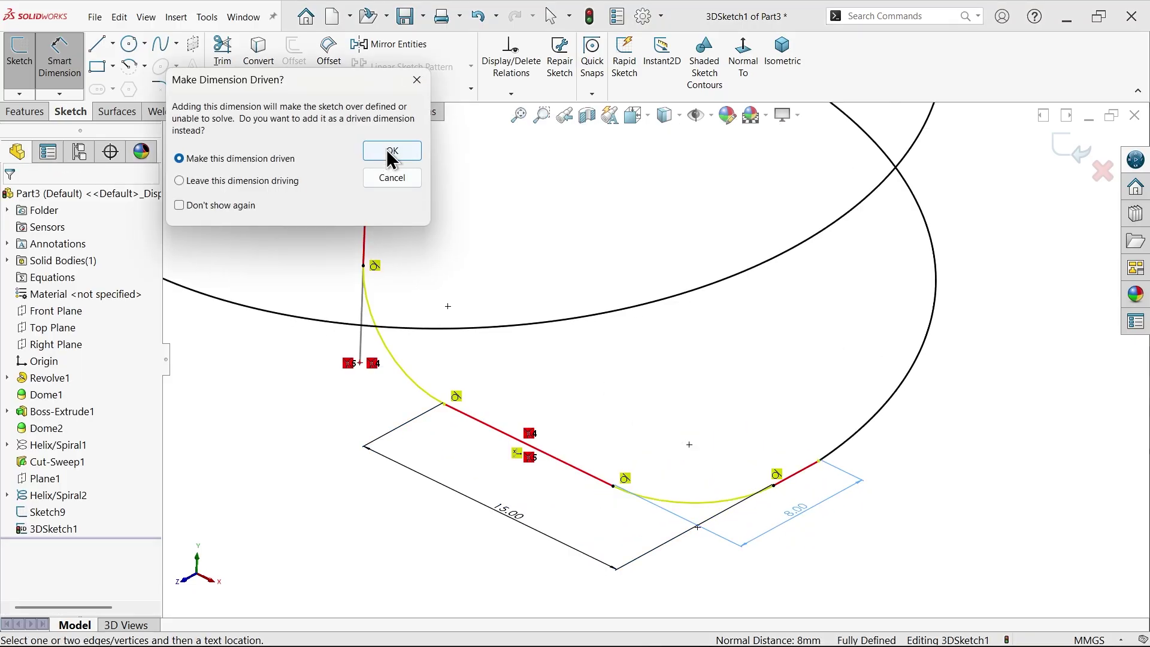
pyautogui.click(392, 151)
# Add a driven dimension between the upper connecting line and the helix's upper end point, and exit the 3D sketch
pyautogui.scroll(3, 695, 303)
pyautogui.moveTo(696, 303); pyautogui.dragTo(789, 219, button='middle')
pyautogui.scroll(-5, 748, 205)
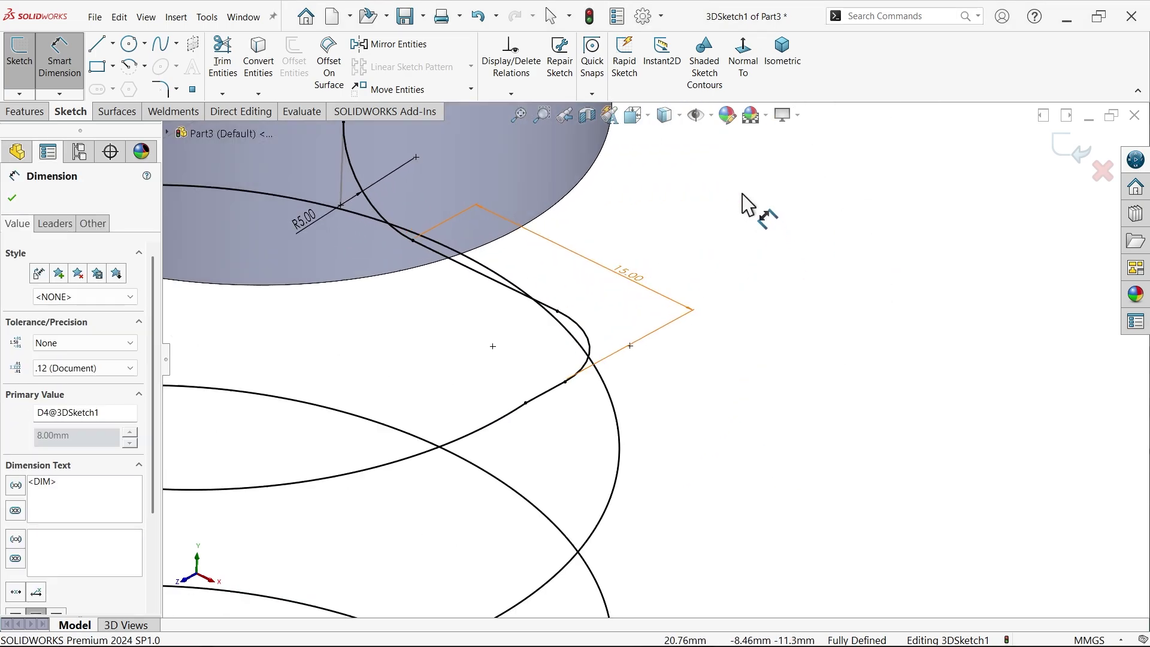
pyautogui.click(550, 308)
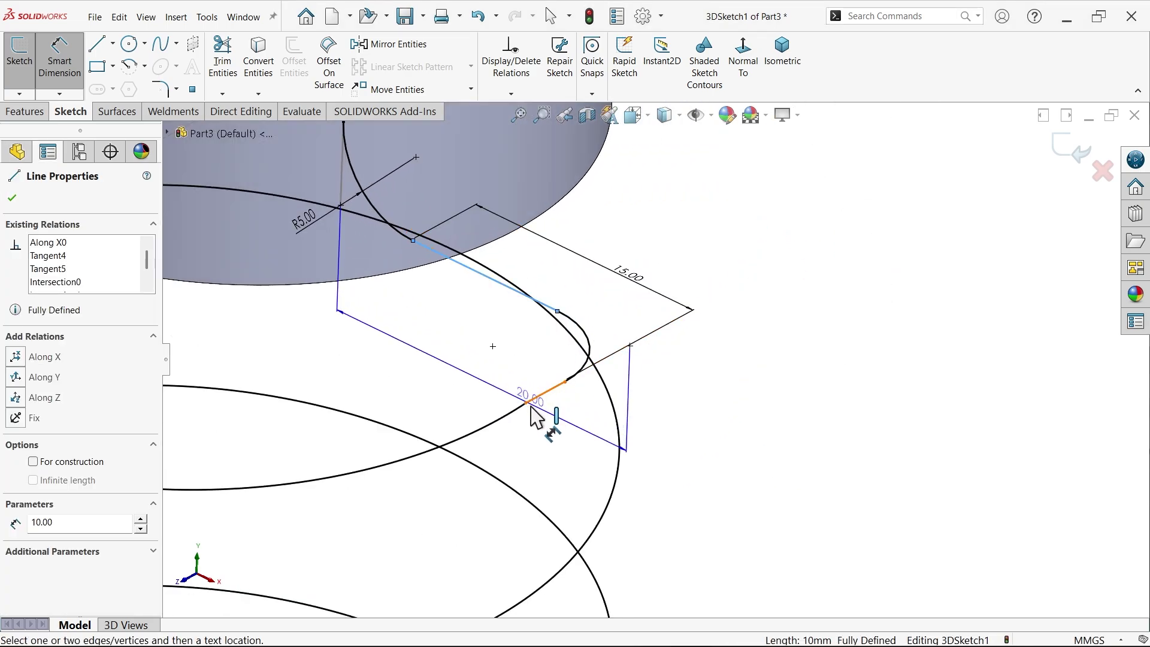
pyautogui.click(626, 450)
pyautogui.click(688, 430)
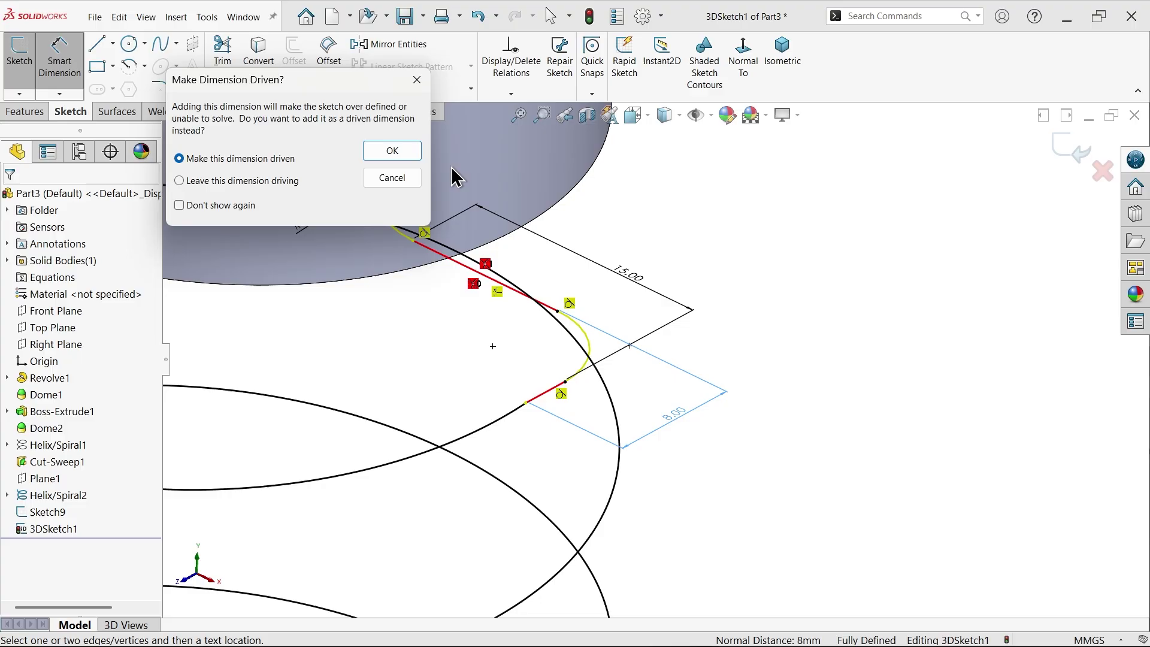
pyautogui.click(417, 150)
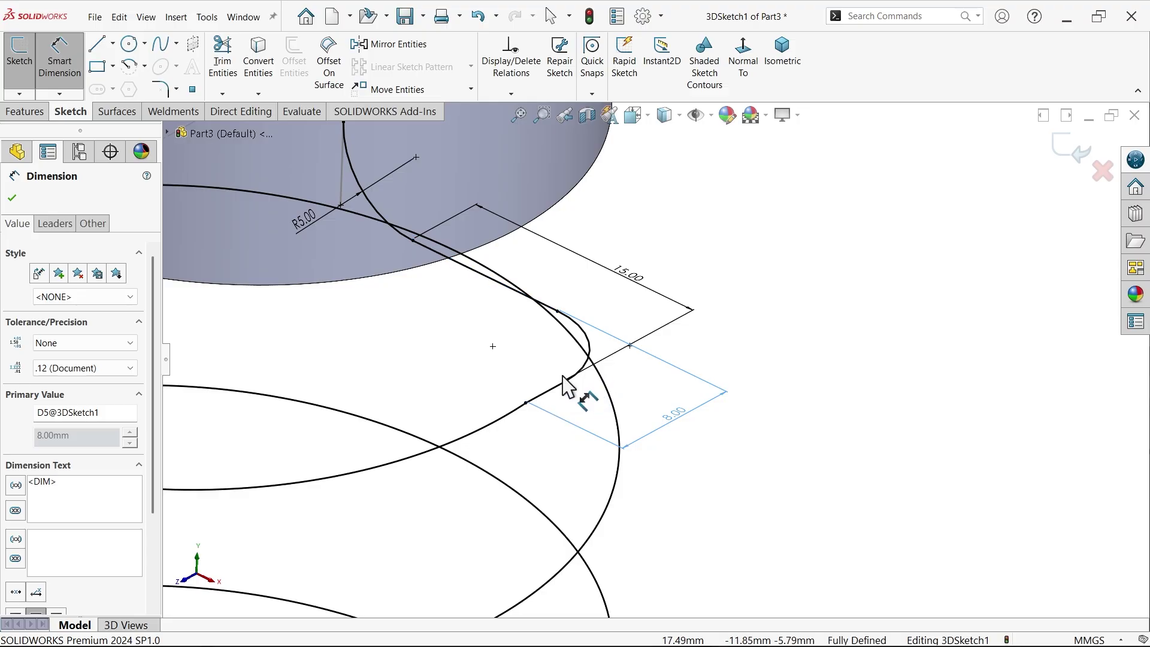
pyautogui.scroll(5, 563, 390)
pyautogui.moveTo(630, 400); pyautogui.dragTo(534, 384, button='middle')
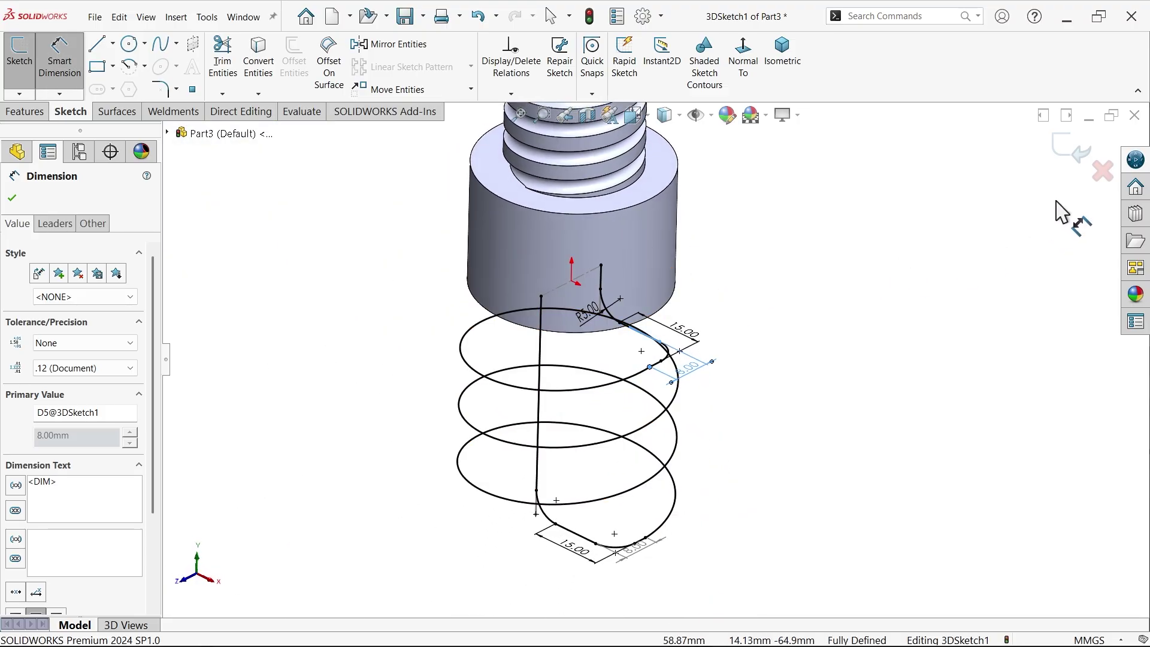
pyautogui.click(1076, 150)
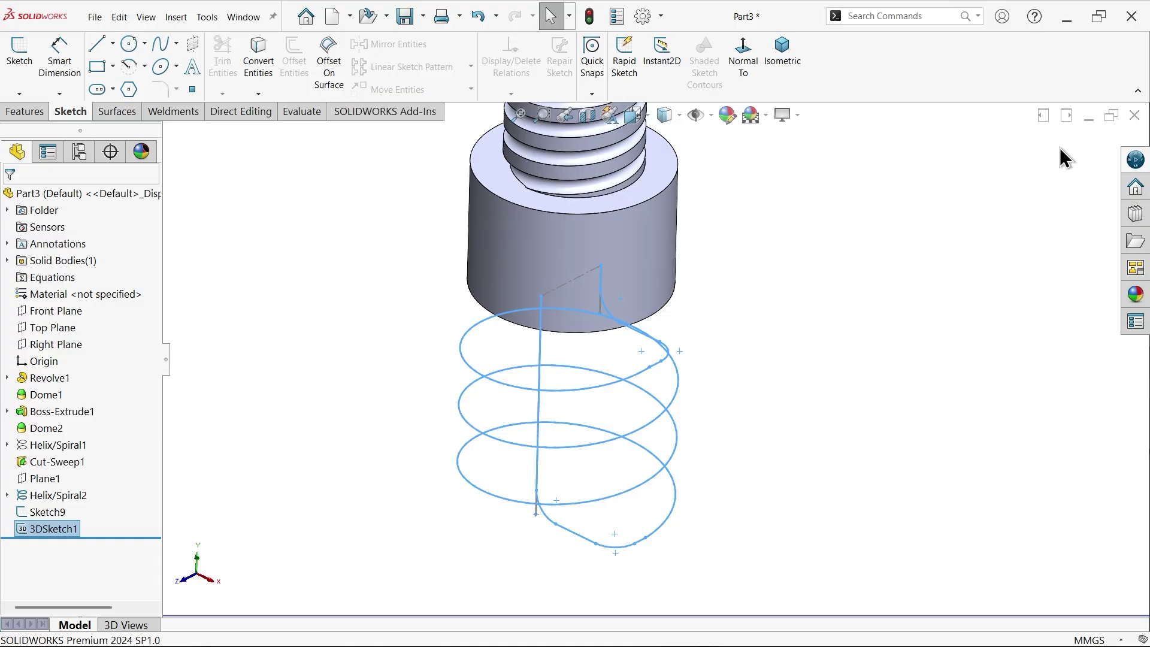
# Sweep a 7 mm circular profile along the 3D sketch path as a separate body, with Merge result turned off
pyautogui.click(30, 111)
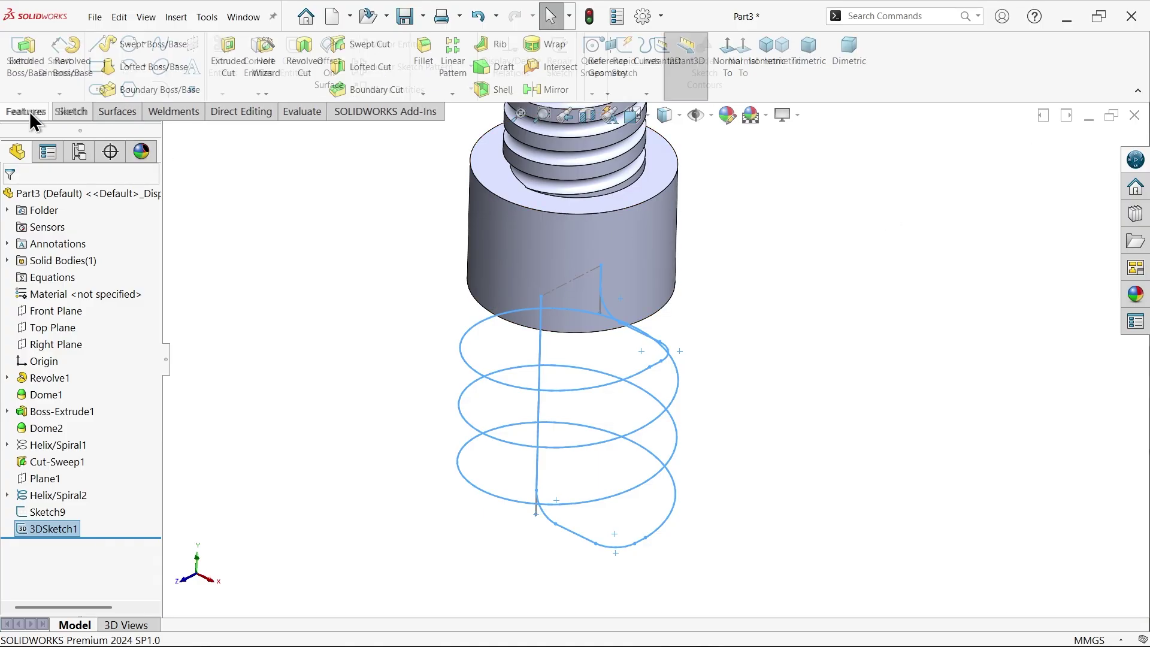
pyautogui.click(160, 46)
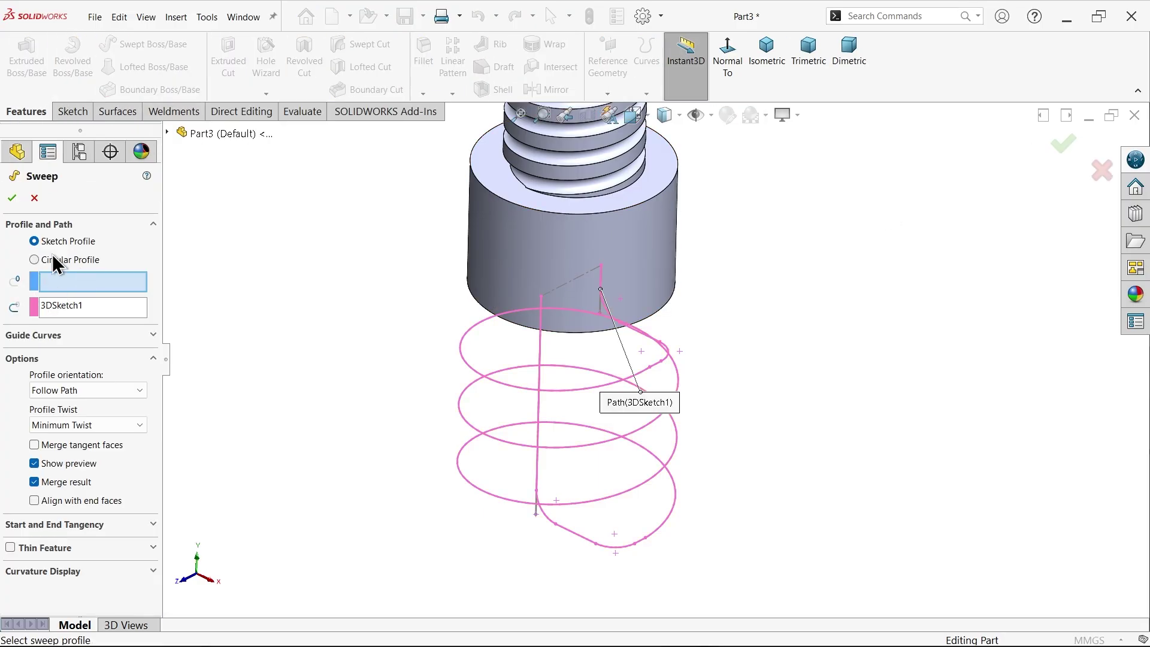
pyautogui.click(34, 259)
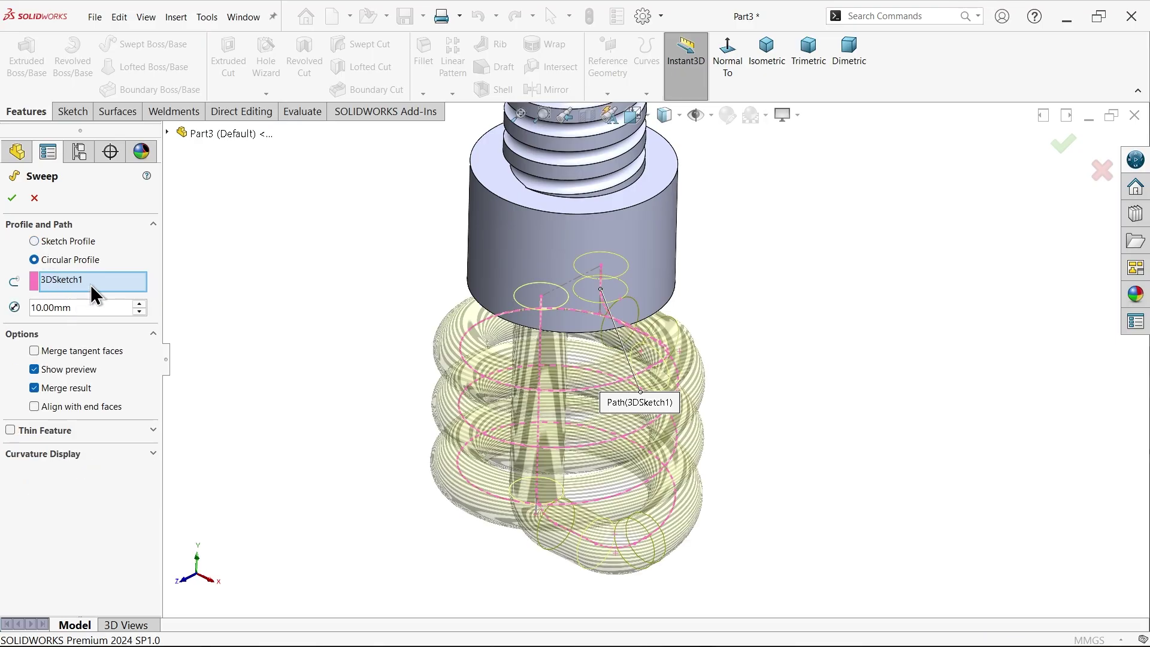
pyautogui.moveTo(79, 305); pyautogui.dragTo(18, 302)
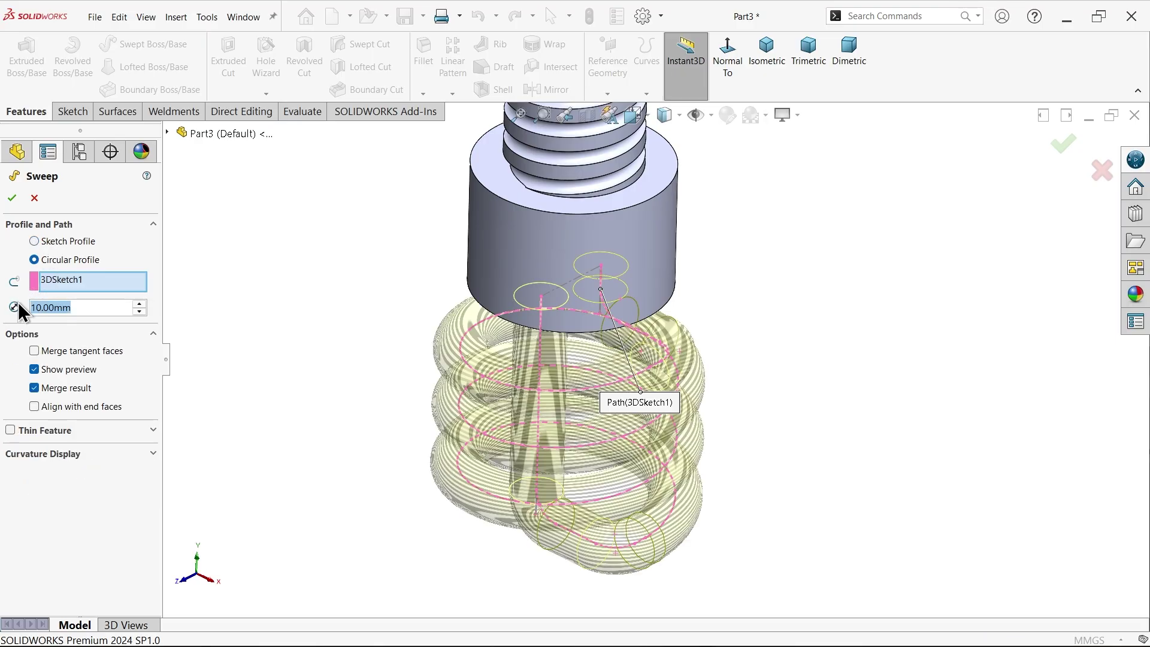
pyautogui.write('7')
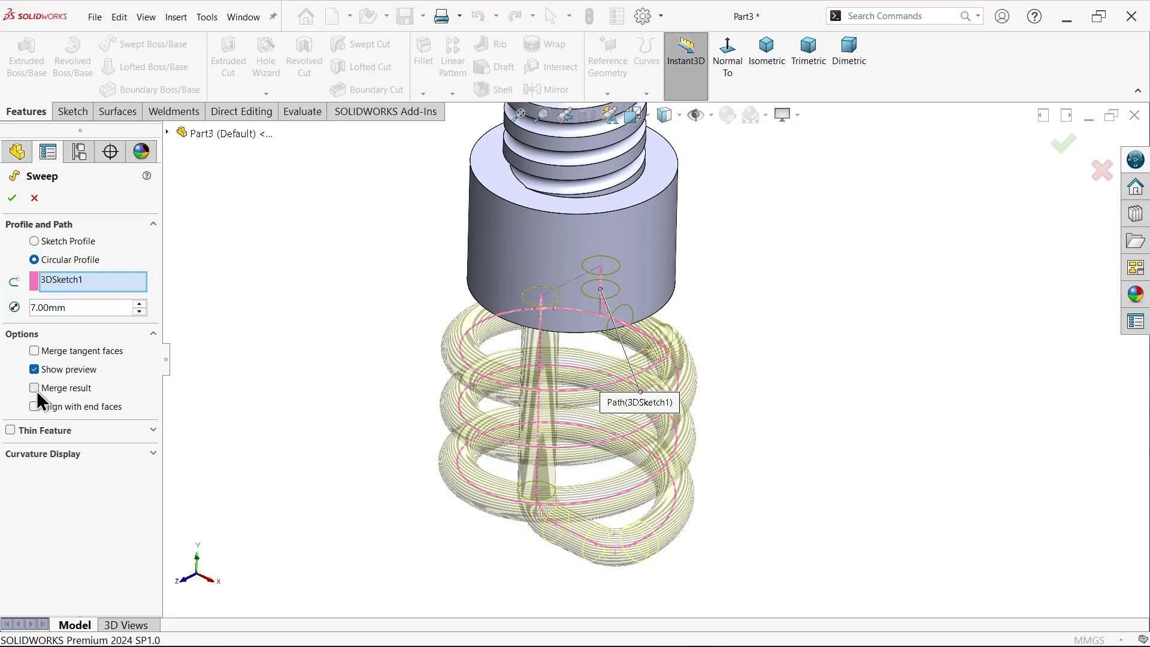
pyautogui.moveTo(307, 446); pyautogui.dragTo(372, 429, button='middle')
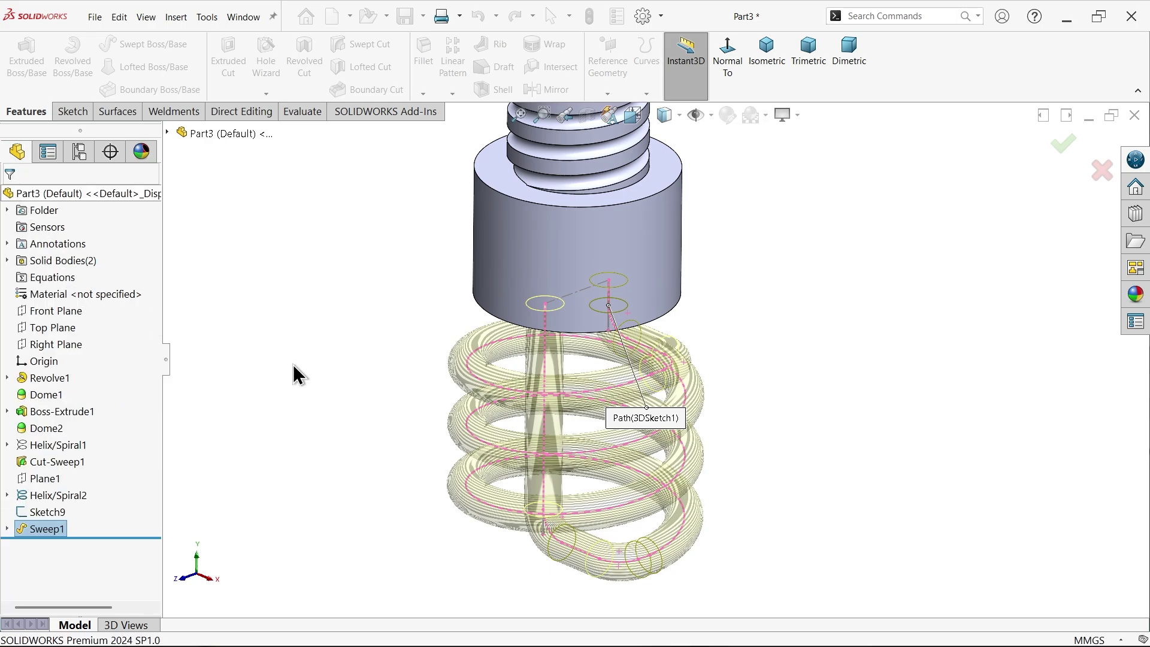
pyautogui.scroll(1, 339, 361)
pyautogui.click(398, 373)
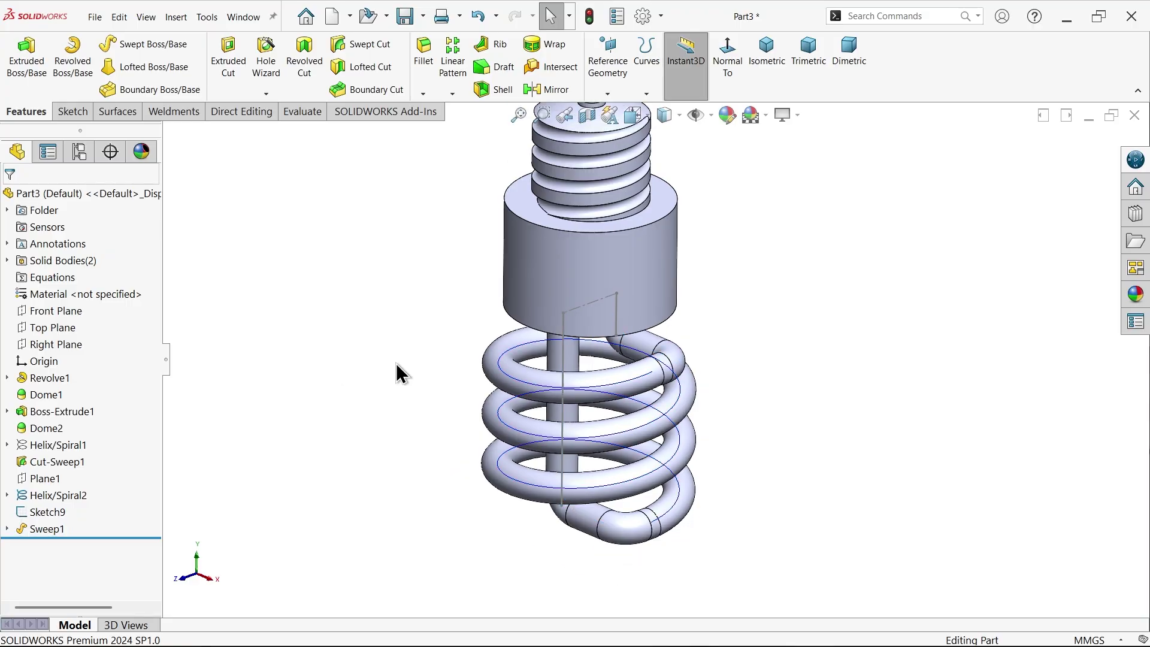
# Turn on RealView Graphics for the lamp model's display
pyautogui.scroll(3, 692, 373)
pyautogui.scroll(-2, 695, 360)
pyautogui.click(797, 115)
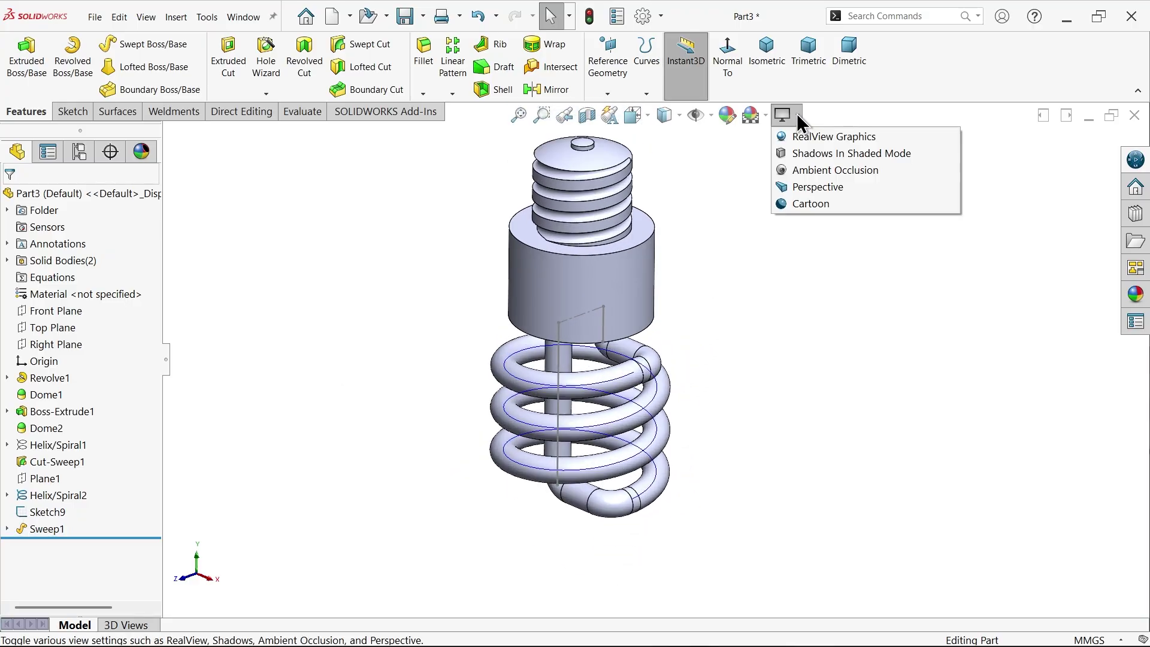
pyautogui.click(803, 136)
pyautogui.scroll(-1, 704, 236)
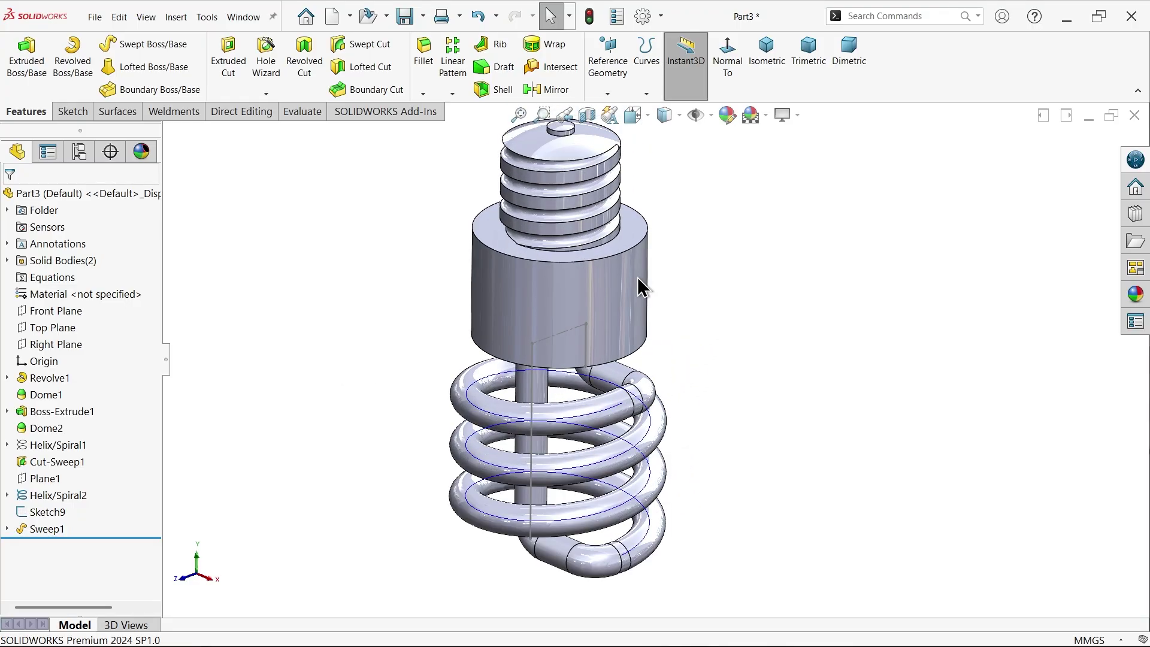
# Hide the 3D sketch path and the tube's helix curve so only the solid bodies are displayed
pyautogui.click(532, 388)
pyautogui.click(591, 361)
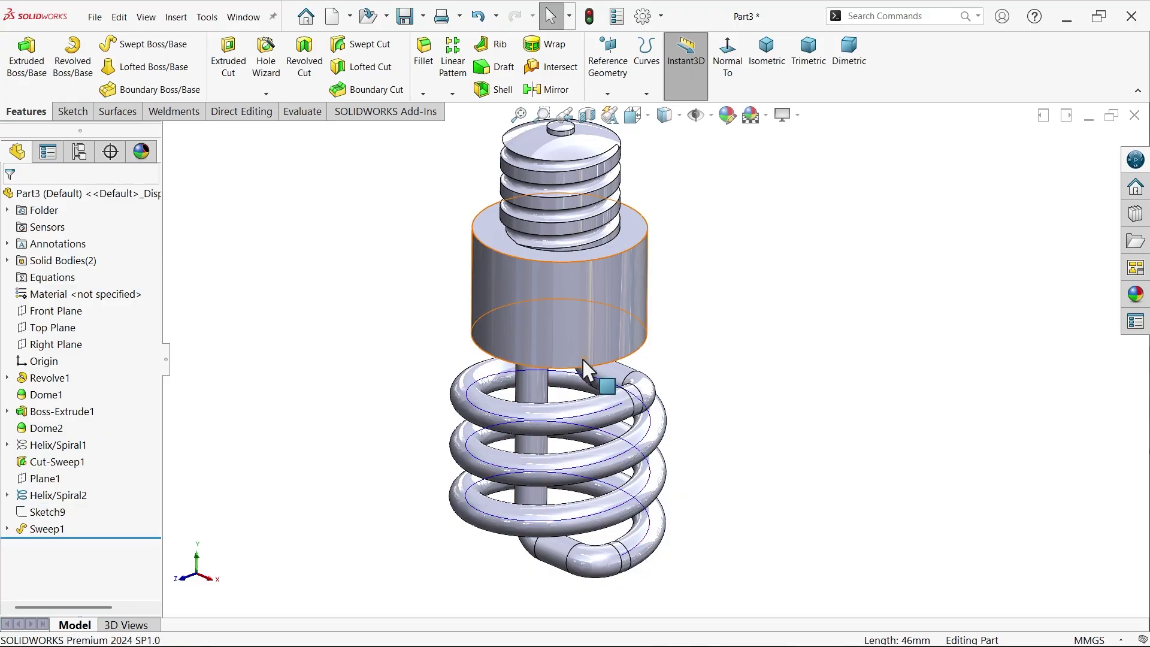
pyautogui.click(22, 498)
pyautogui.click(35, 477)
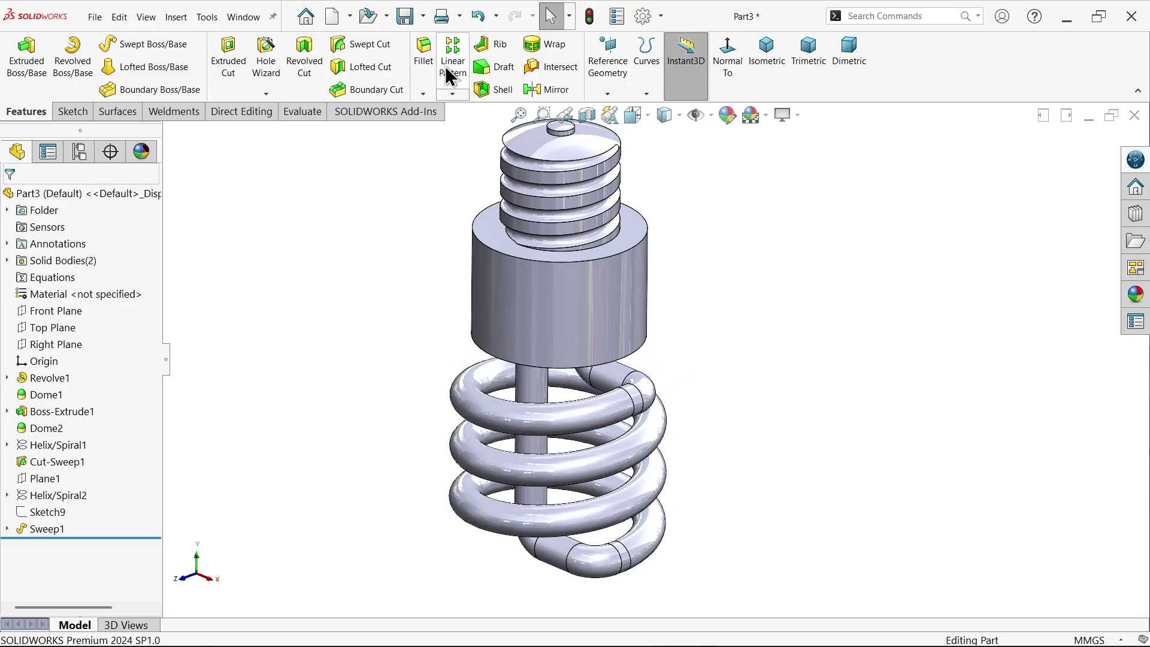
# Fillet both circular edges of the lamp's cylindrical housing with a 1.5 mm radius by selecting its outer face
pyautogui.click(422, 64)
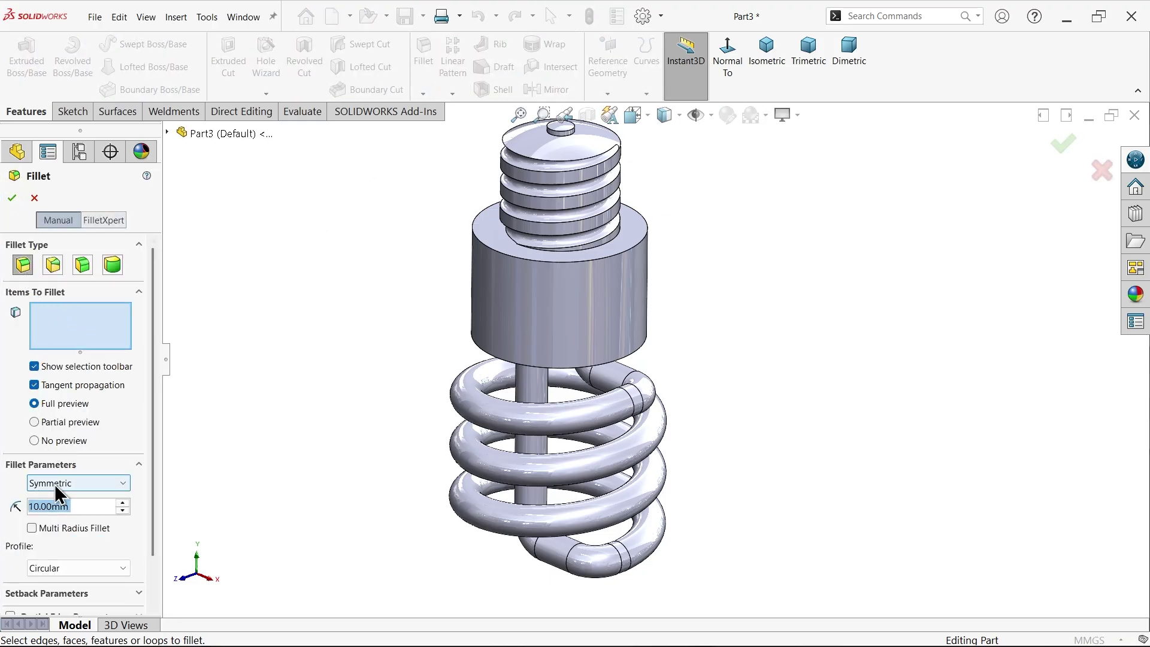
pyautogui.write('1.5')
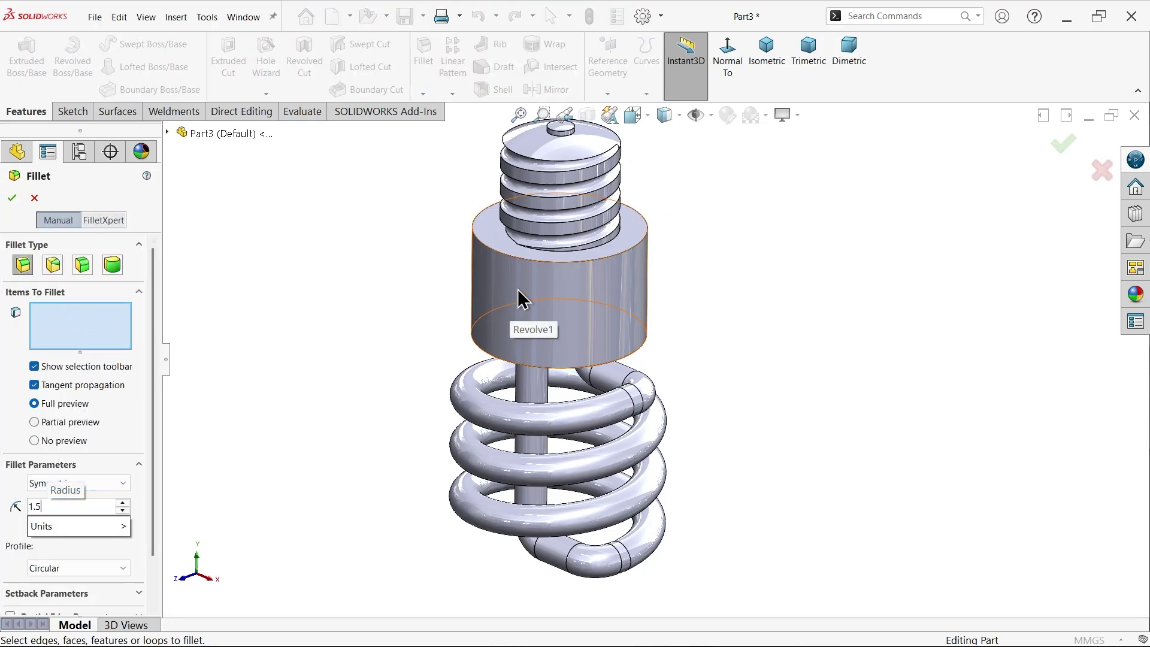
pyautogui.click(523, 298)
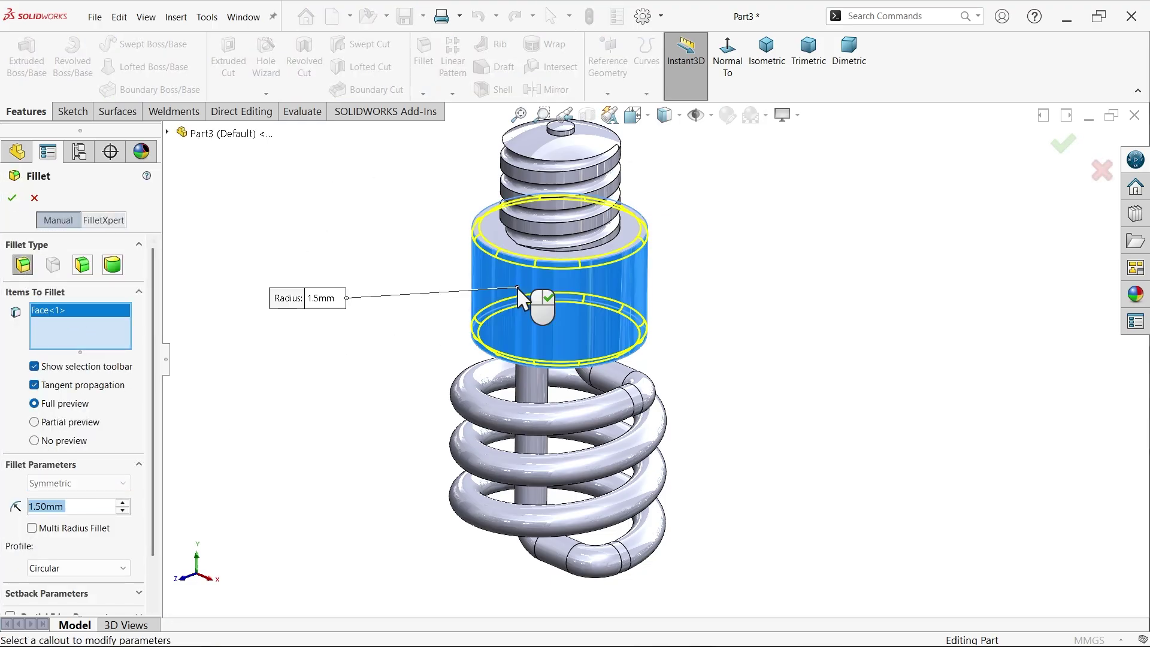
pyautogui.click(13, 198)
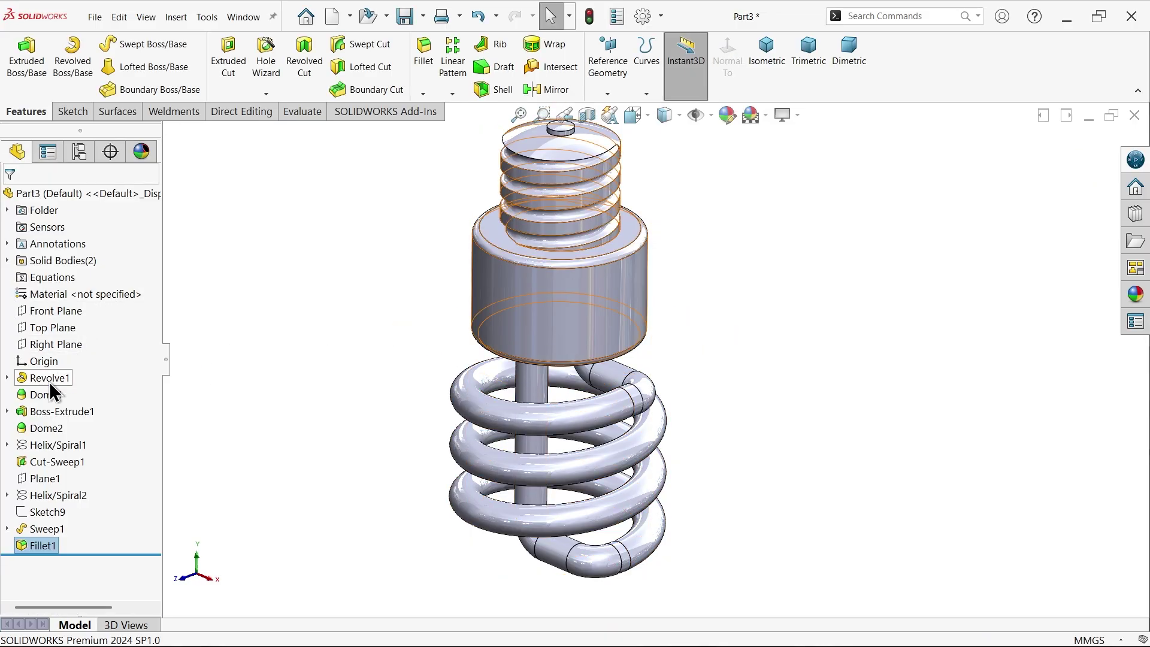
# Apply an orange colour from the standard swatches to the swept spiral tube body
pyautogui.click(7, 260)
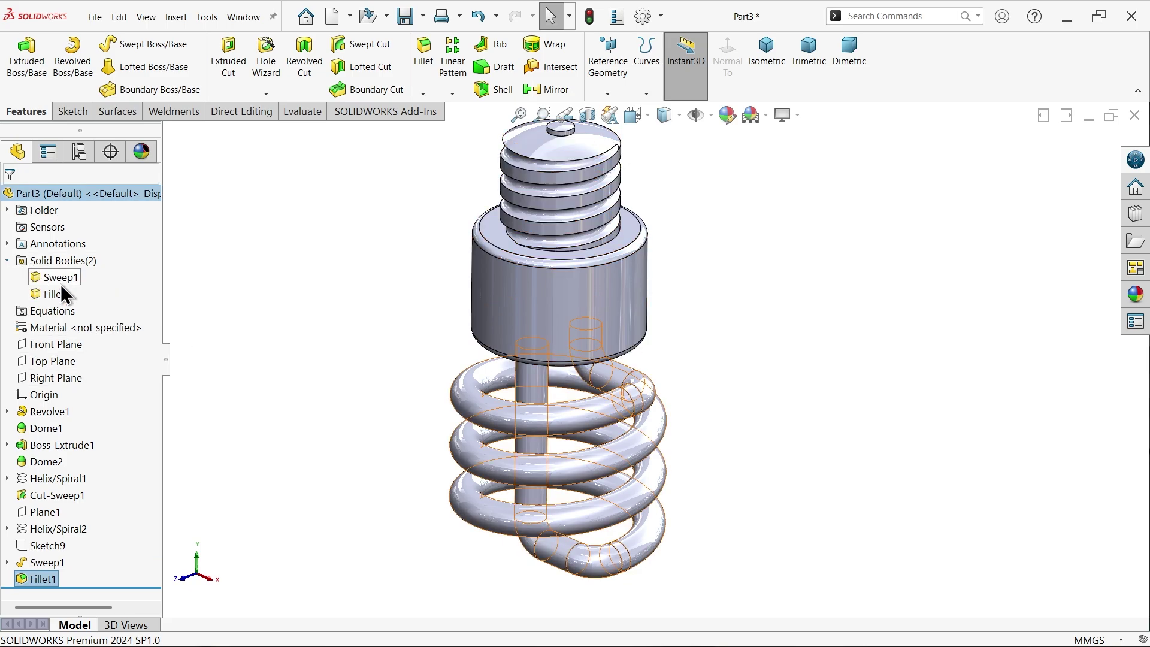
pyautogui.click(62, 280)
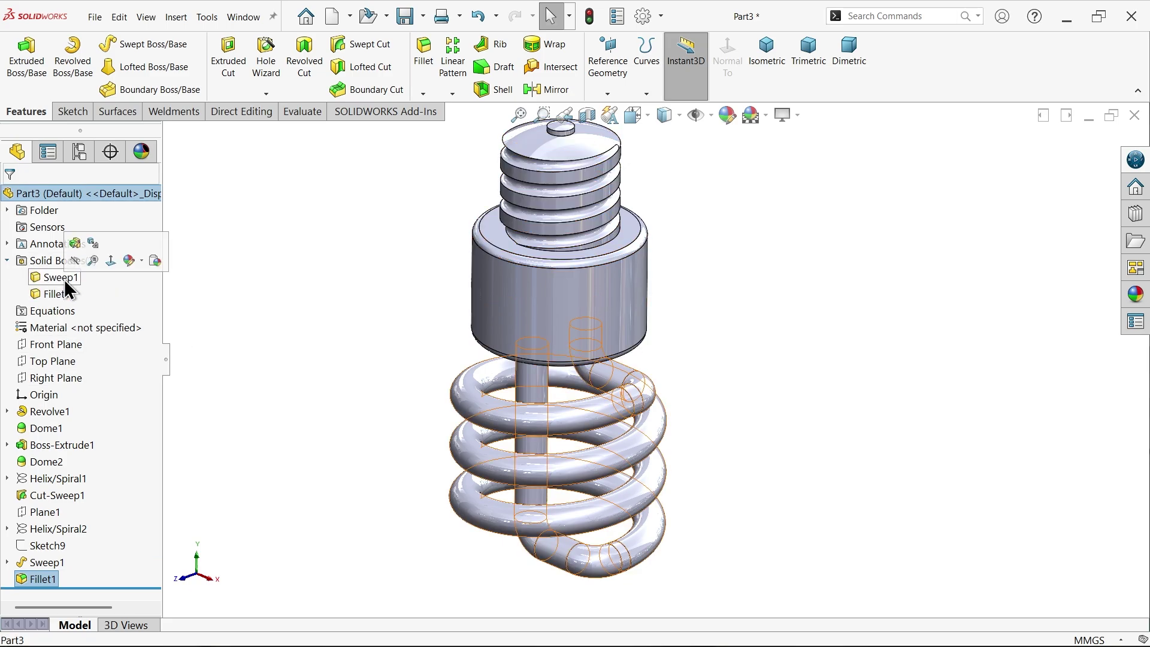
pyautogui.click(728, 115)
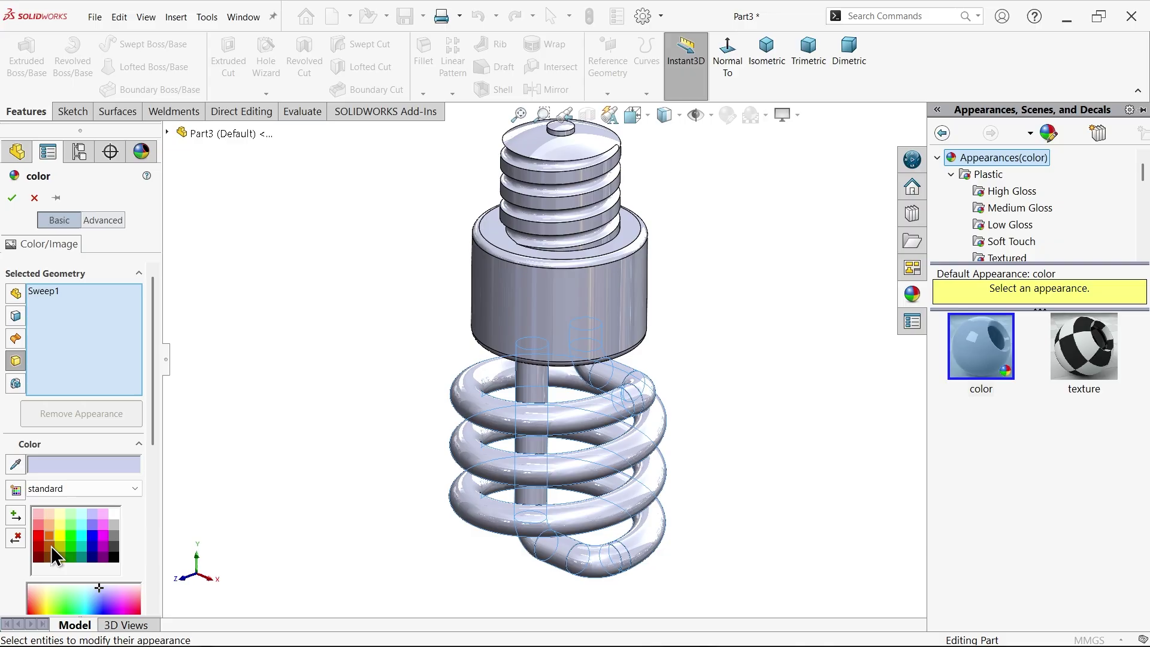
pyautogui.click(48, 537)
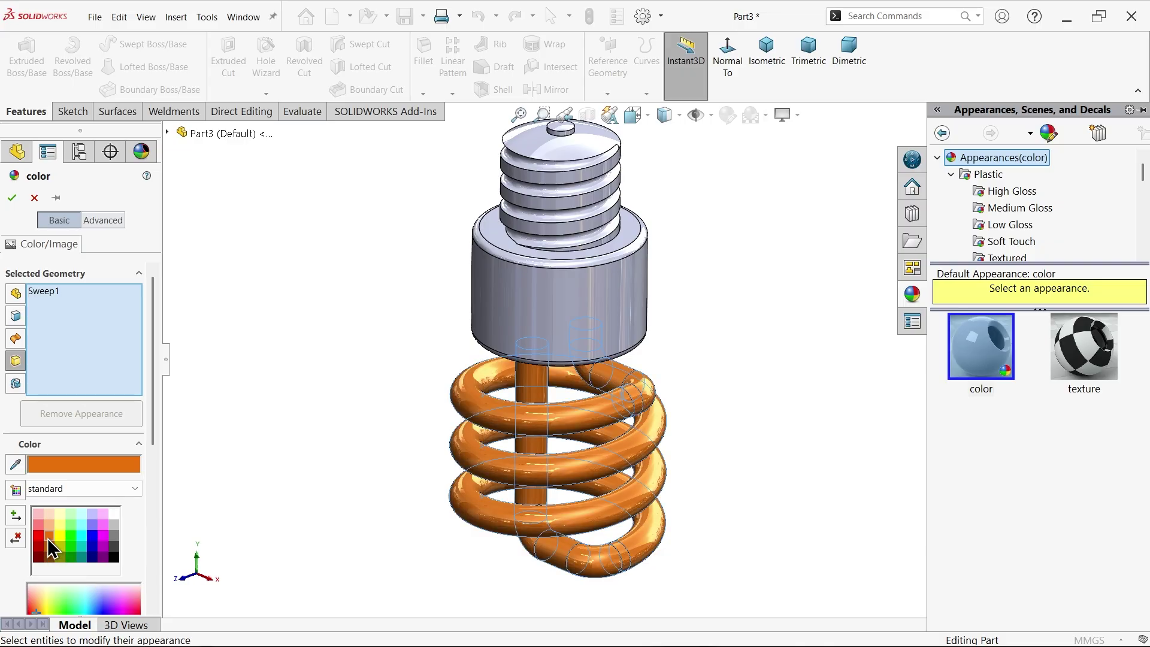
pyautogui.click(12, 198)
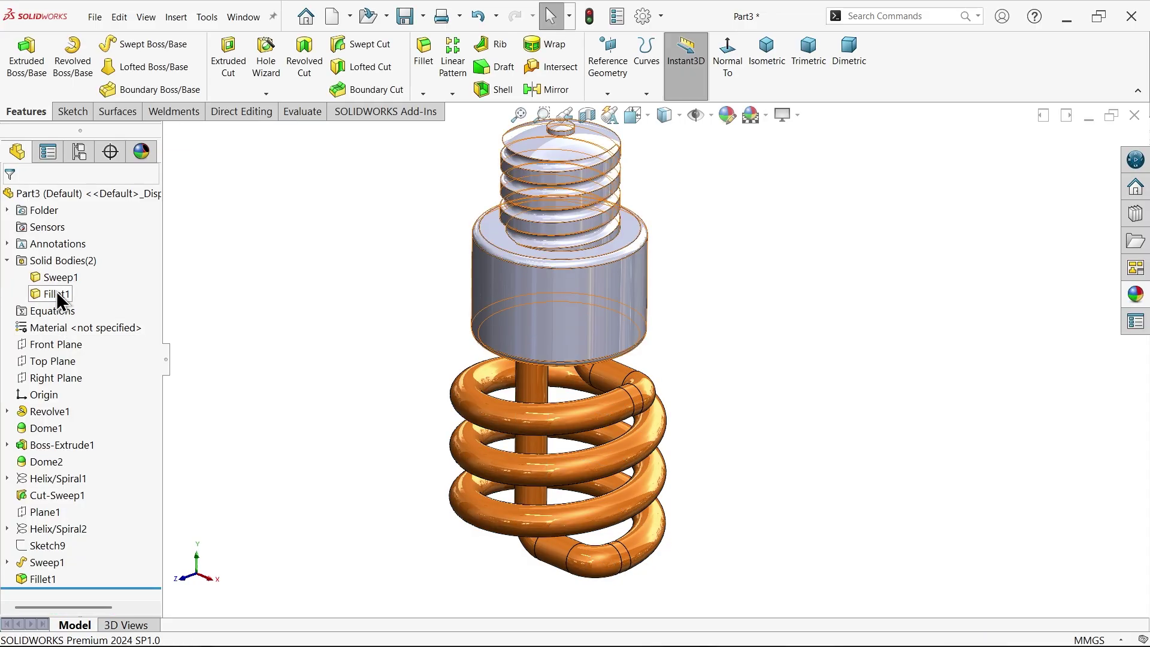
# Apply a light grey high gloss plastic appearance to the filleted housing and threaded base body
pyautogui.click(56, 293)
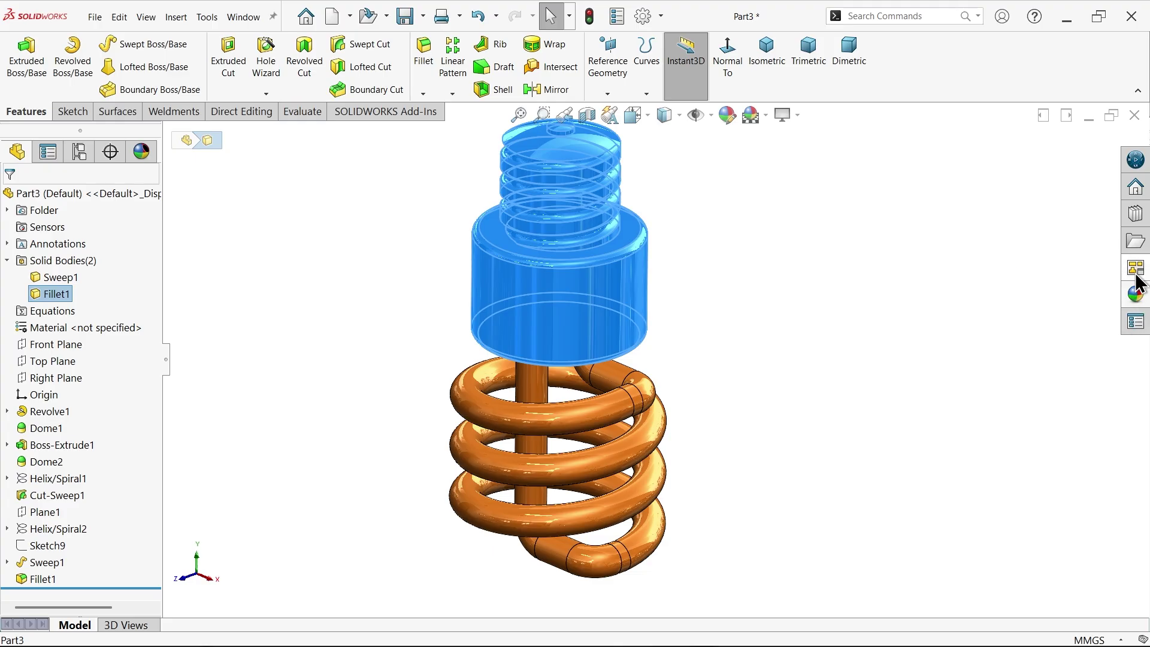
pyautogui.click(1135, 294)
pyautogui.click(1008, 192)
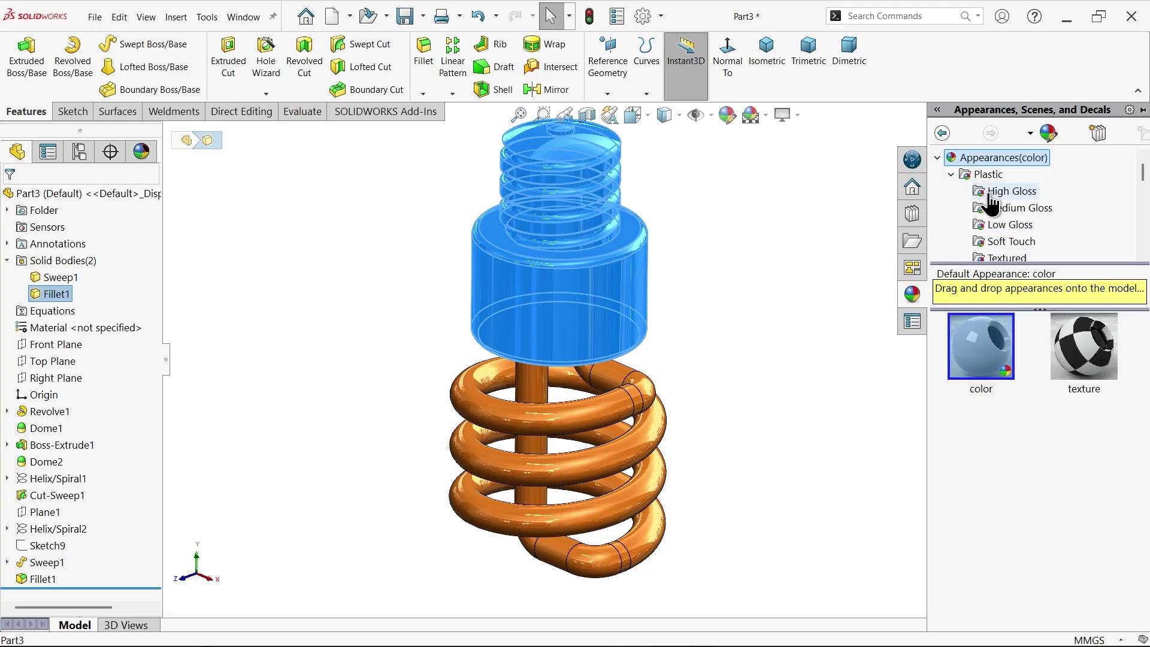
pyautogui.doubleClick(1084, 347)
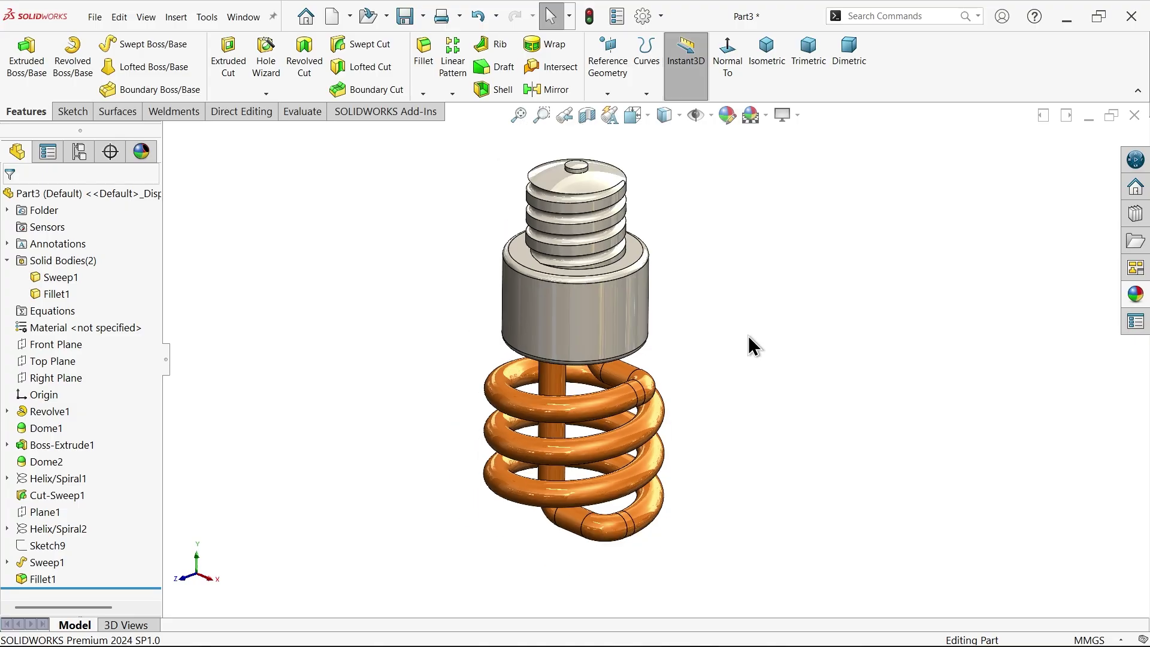
# Examine the finished lamp with its coloured tube and housing, and return to selection mode
pyautogui.moveTo(752, 344)
pyautogui.mouseDown(button='middle')
pyautogui.moveTo(727, 287)
pyautogui.moveTo(729, 244)
pyautogui.moveTo(727, 326)
pyautogui.moveTo(739, 303)
pyautogui.moveTo(746, 314)
pyautogui.moveTo(737, 334)
pyautogui.mouseUp(button='middle')
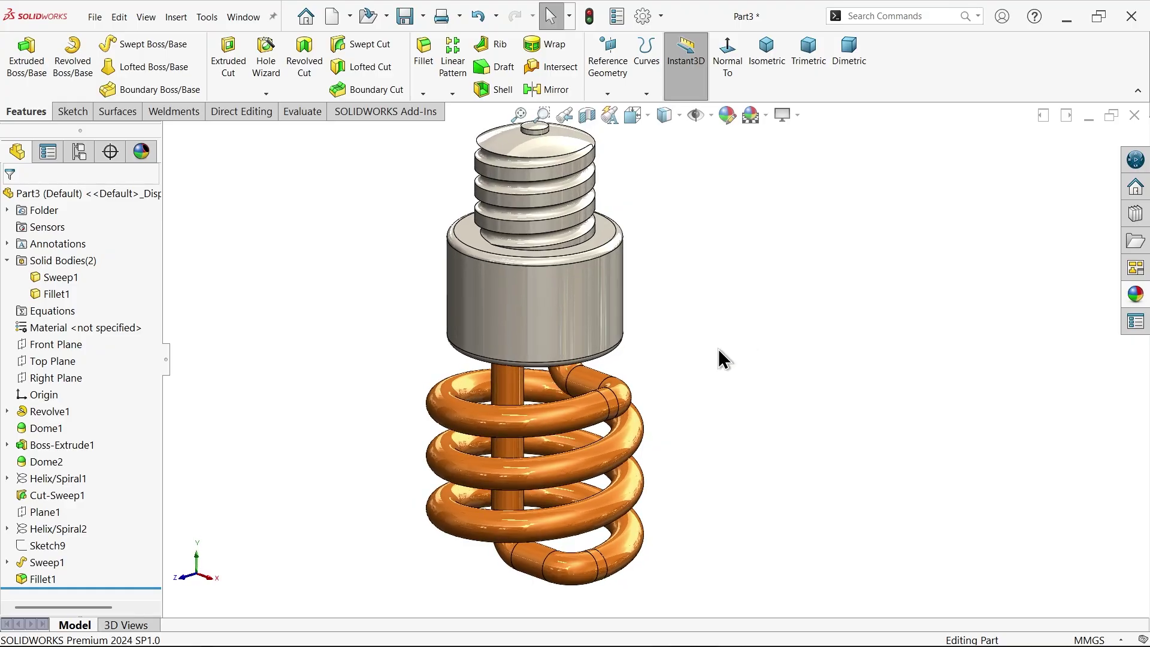
pyautogui.rightClick(722, 353)
pyautogui.click(762, 429)
pyautogui.moveTo(754, 430); pyautogui.dragTo(701, 449)
pyautogui.rightClick(701, 449)
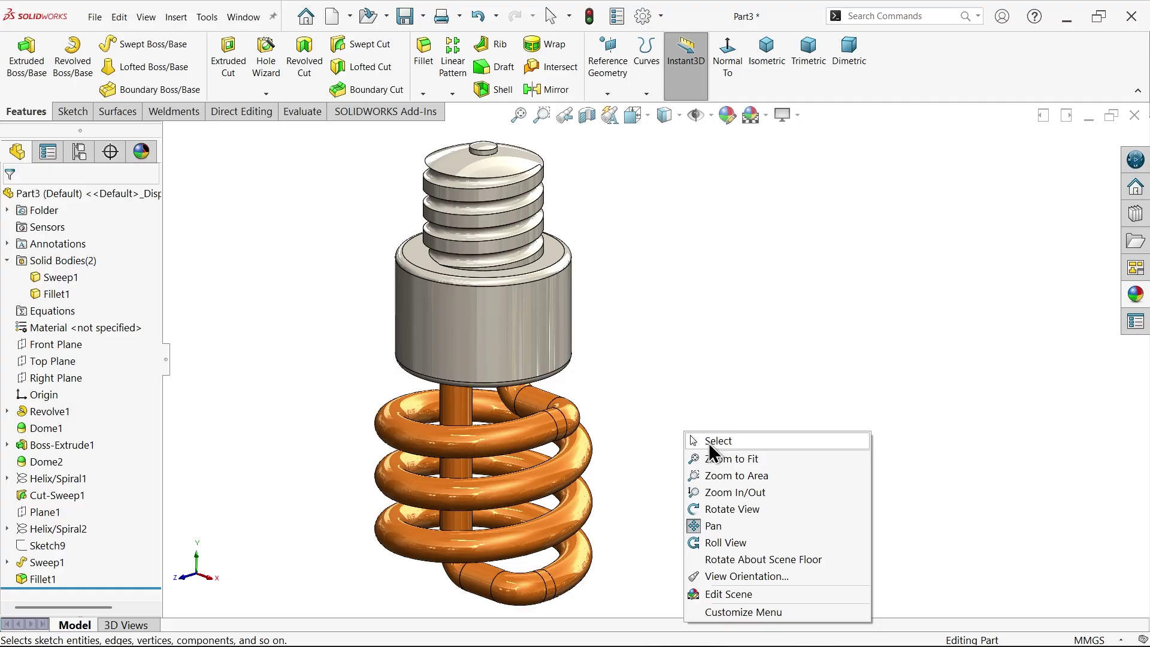
pyautogui.click(709, 443)
pyautogui.moveTo(680, 444)
pyautogui.mouseDown(button='middle')
pyautogui.moveTo(679, 291)
pyautogui.moveTo(675, 426)
pyautogui.mouseUp(button='middle')
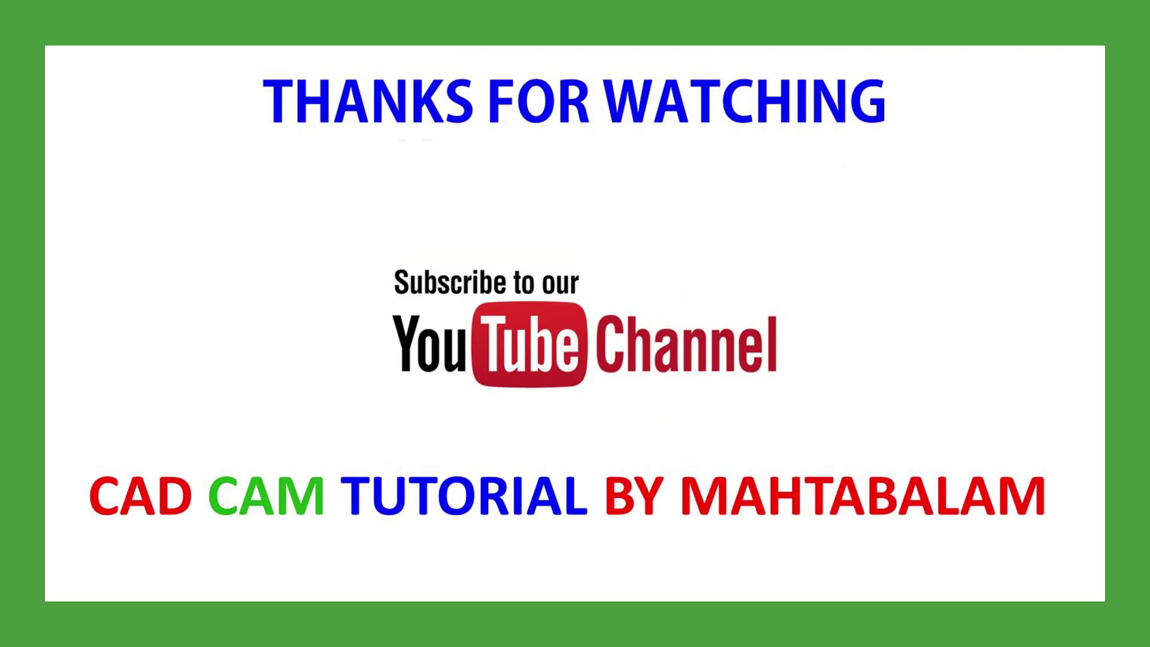